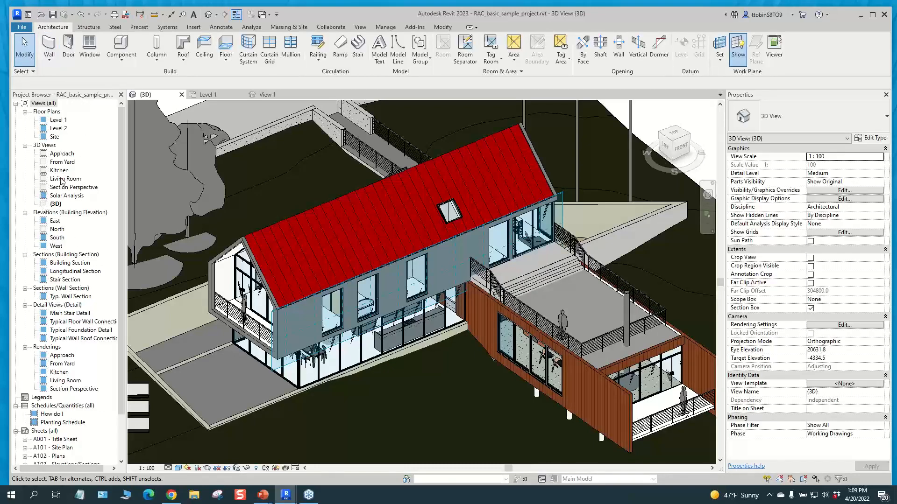
Step: Hide the view placement on sheet status icons in the Project Browser and show them again
right_click(96, 124)
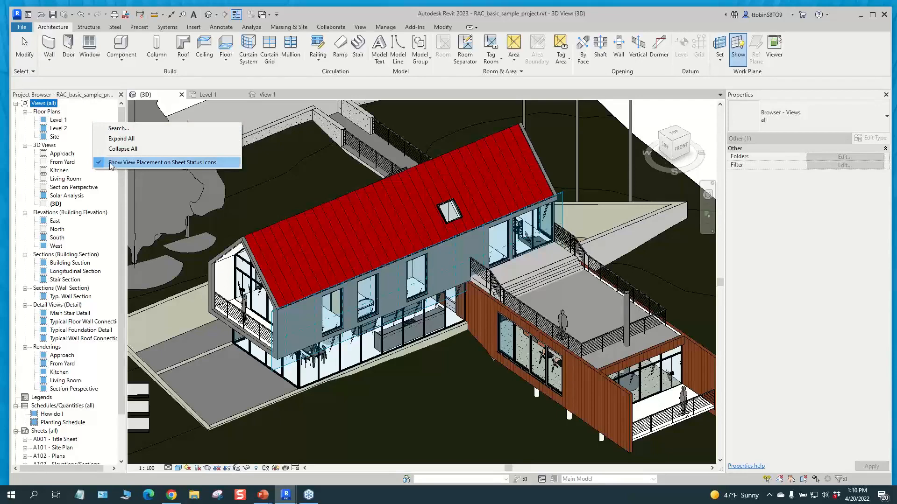
click(97, 164)
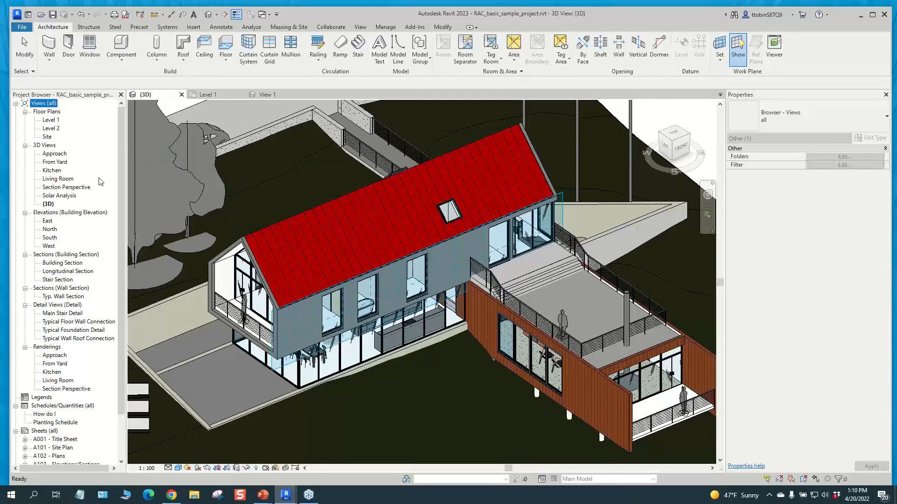
right_click(97, 150)
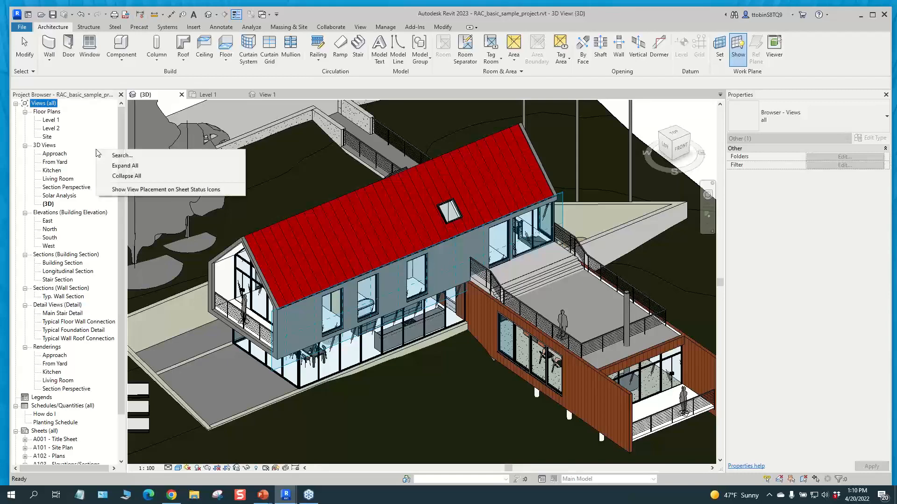
click(110, 190)
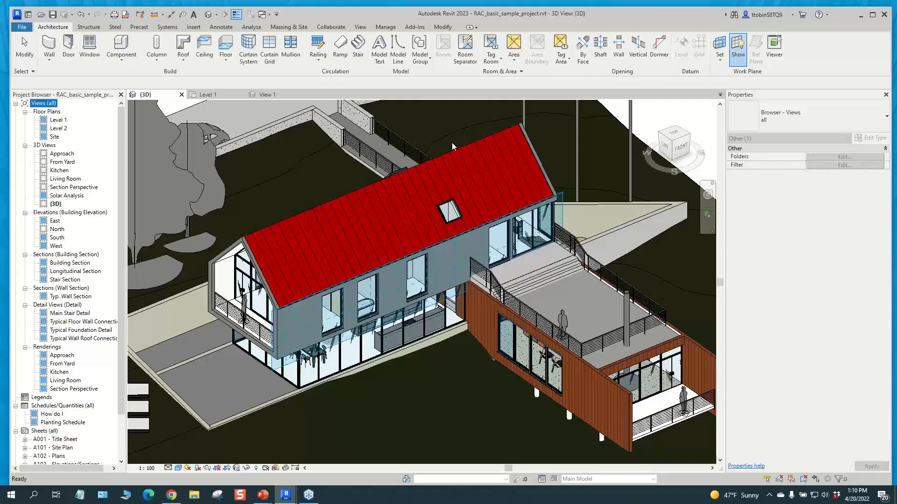
Step: Duplicate the Aluminum_Red material together with its assets and name the copy Aluminum_Blue
click(384, 27)
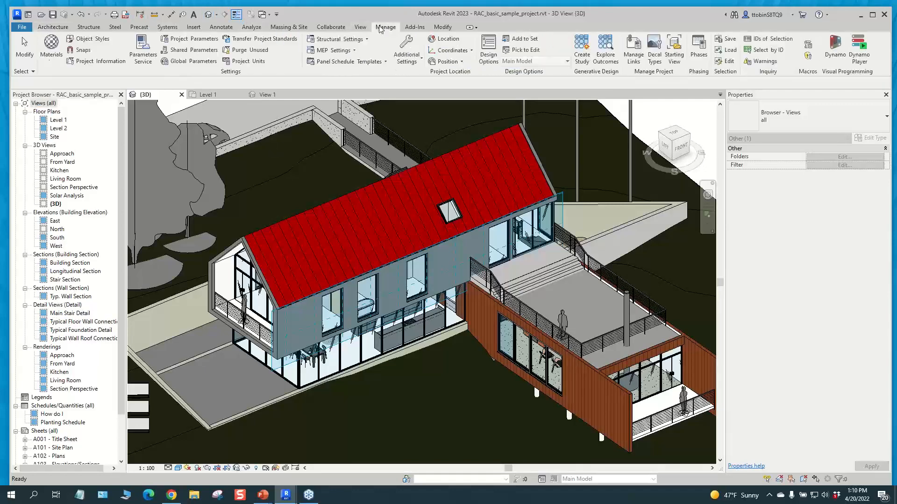
click(53, 55)
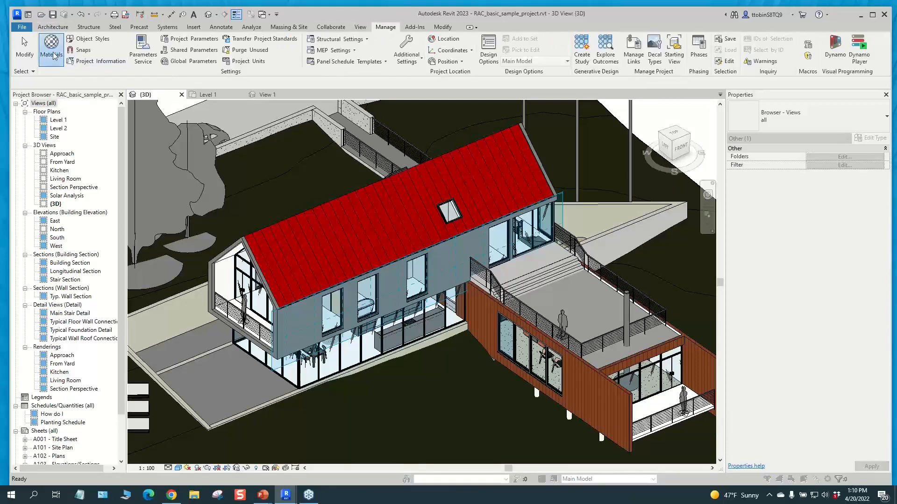
click(508, 283)
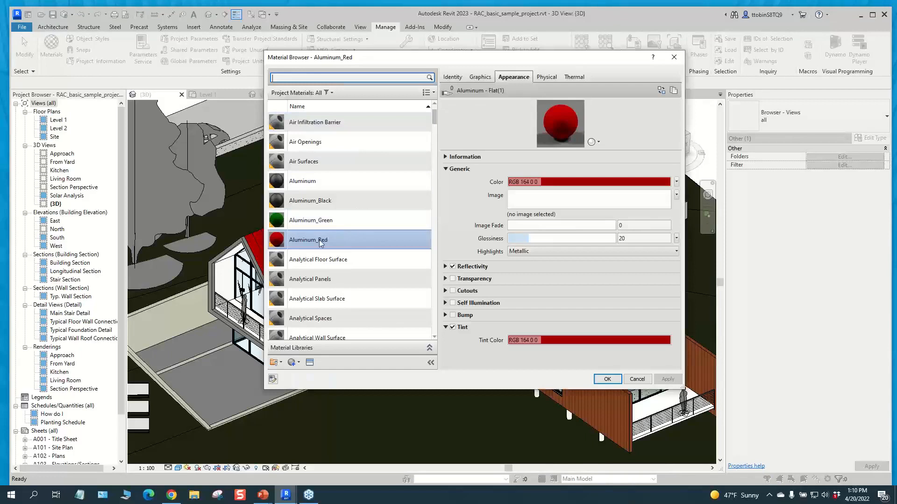
right_click(325, 242)
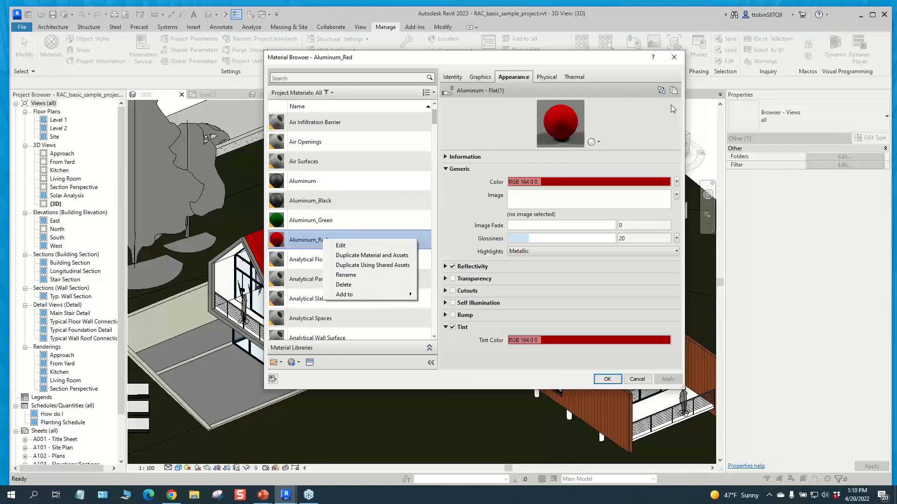
click(673, 108)
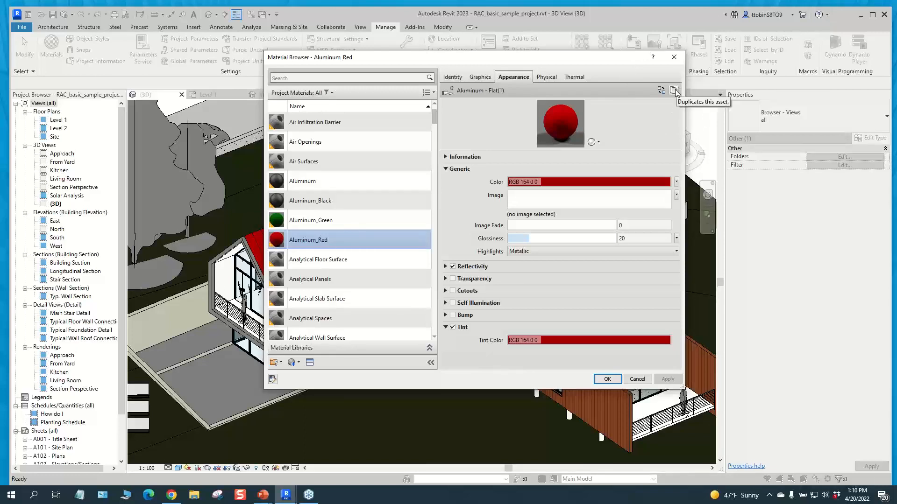
right_click(334, 237)
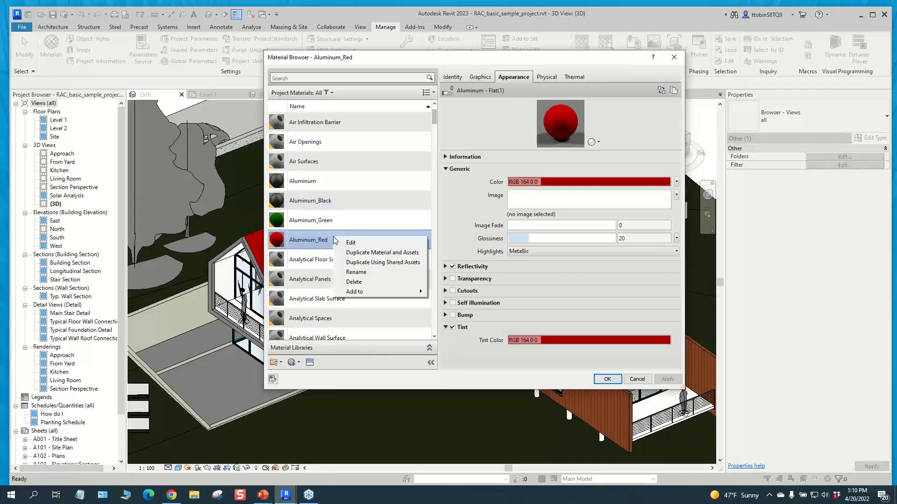
click(361, 259)
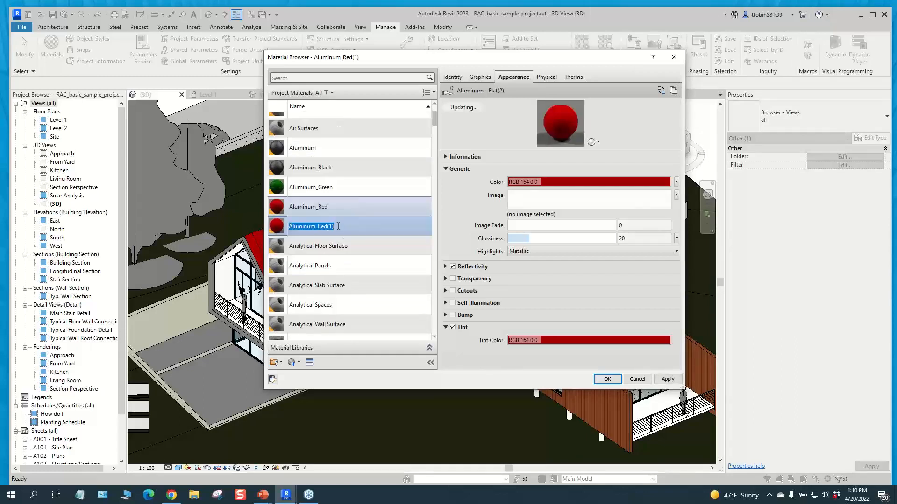
drag(320, 227, 351, 227)
text(Blu)
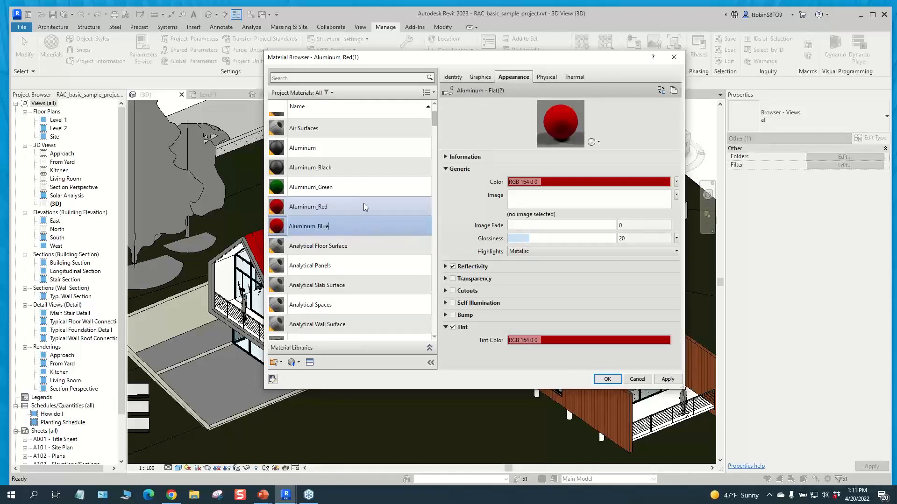
click(363, 204)
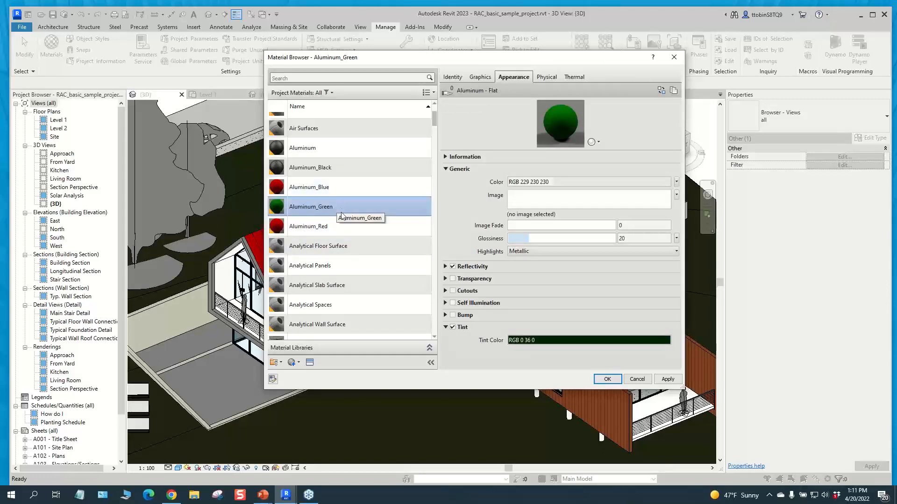
Step: Set the appearance tint color of the Aluminum_Green material to blue, RGB 0 0 223
click(553, 344)
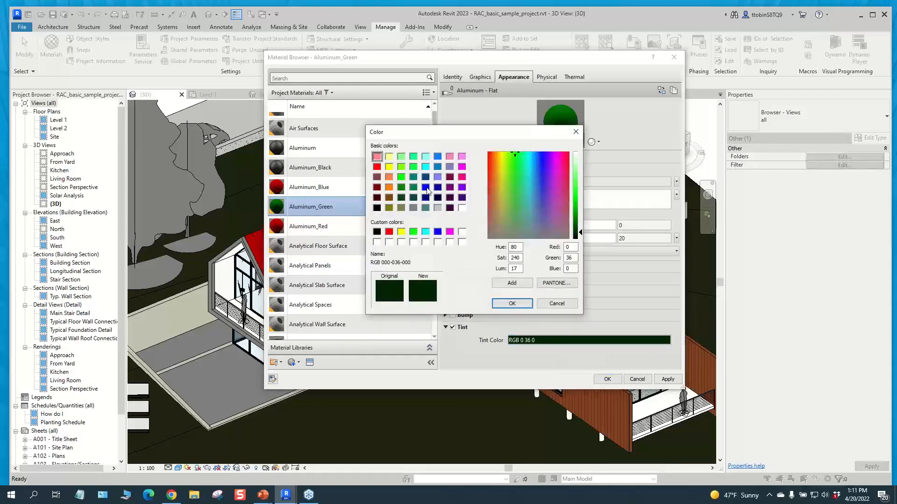
click(426, 188)
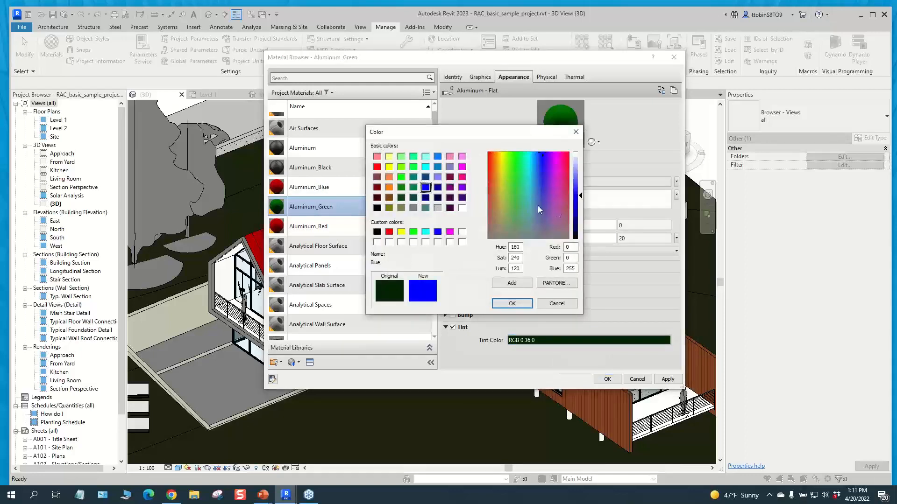
click(577, 201)
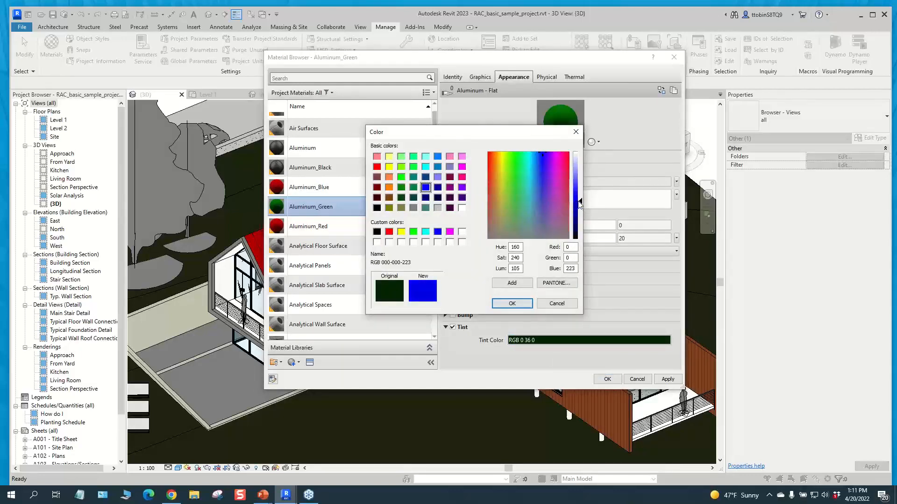
double_click(577, 269)
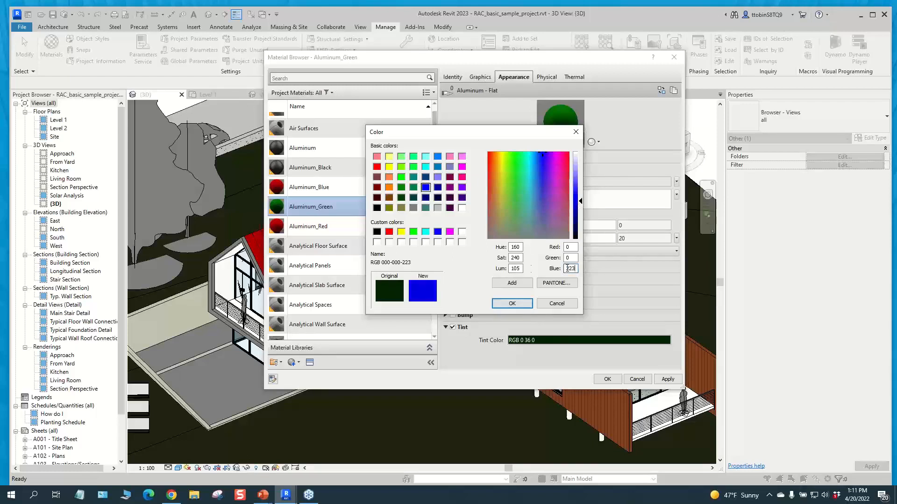
click(512, 303)
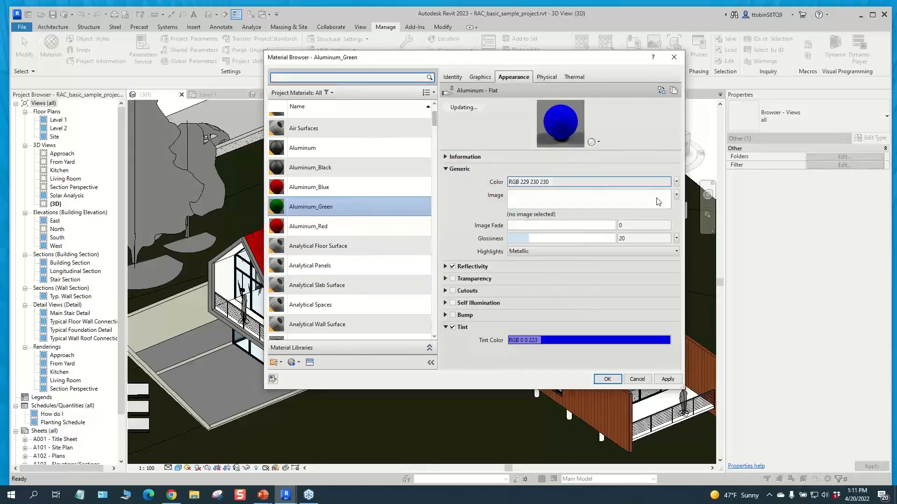
Step: Set the generic appearance color of Aluminum_Green to RGB 0 0 223 and apply the material changes
click(608, 182)
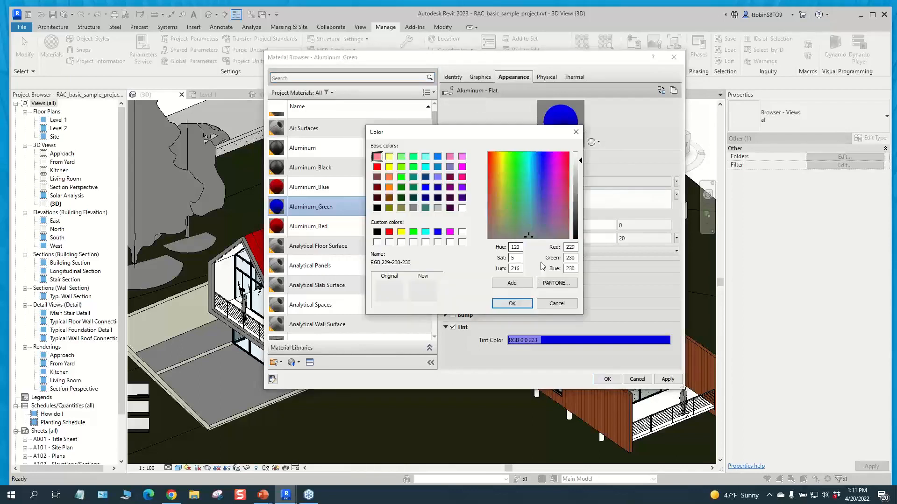
click(438, 232)
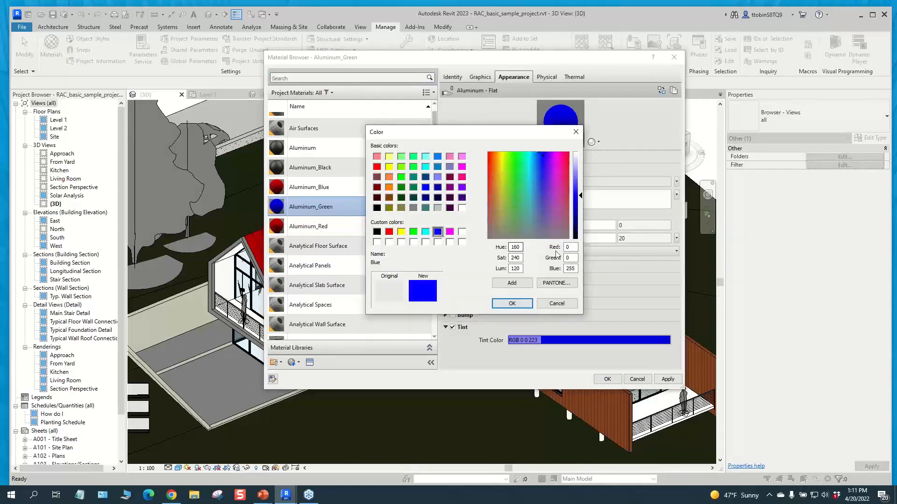
drag(580, 269, 549, 269)
text(223)
click(513, 304)
click(658, 380)
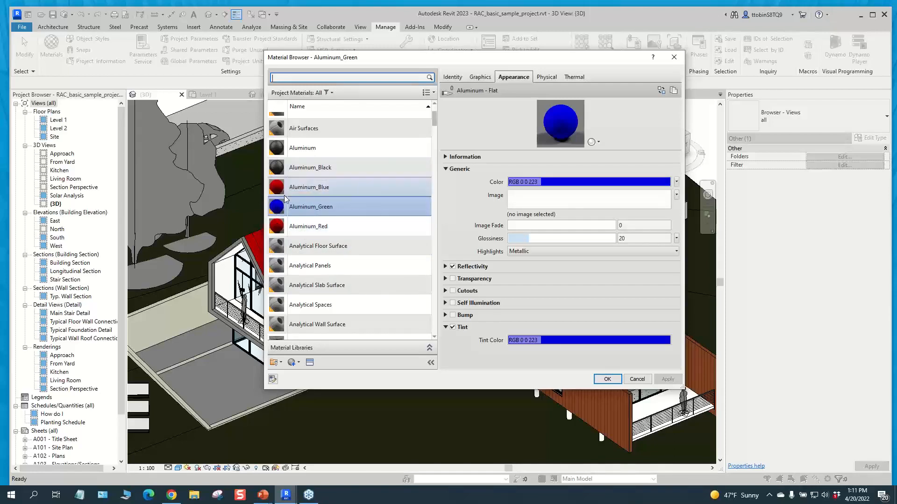
Step: Check the Aluminum_Blue and Aluminum_Green materials, close the Material Browser and undo the applied material changes
scroll(327, 159, up, 1)
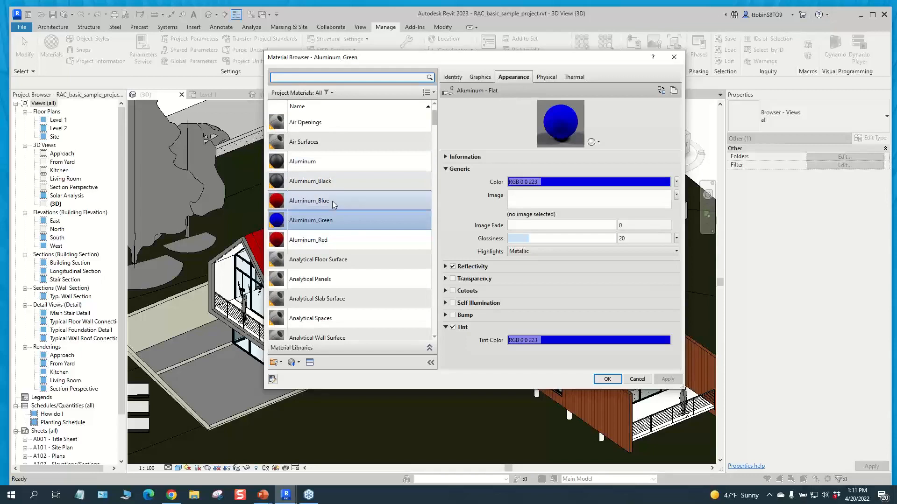
scroll(329, 201, down, 1)
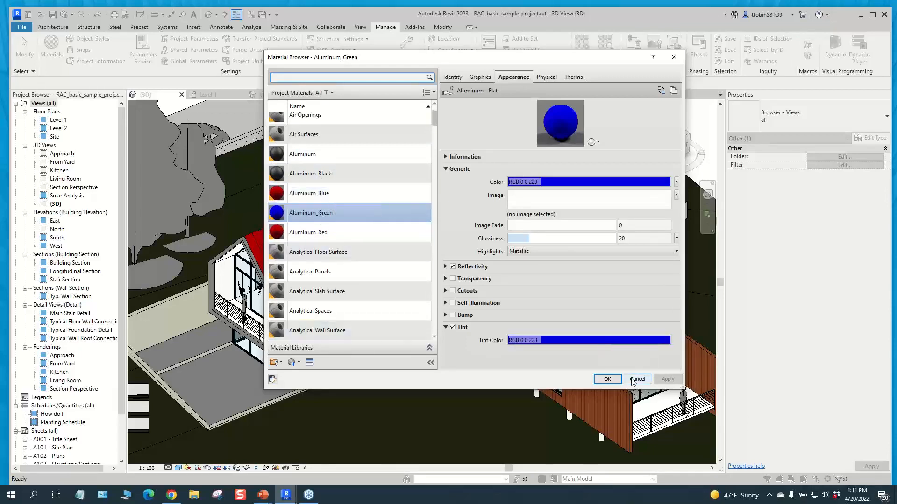
click(351, 196)
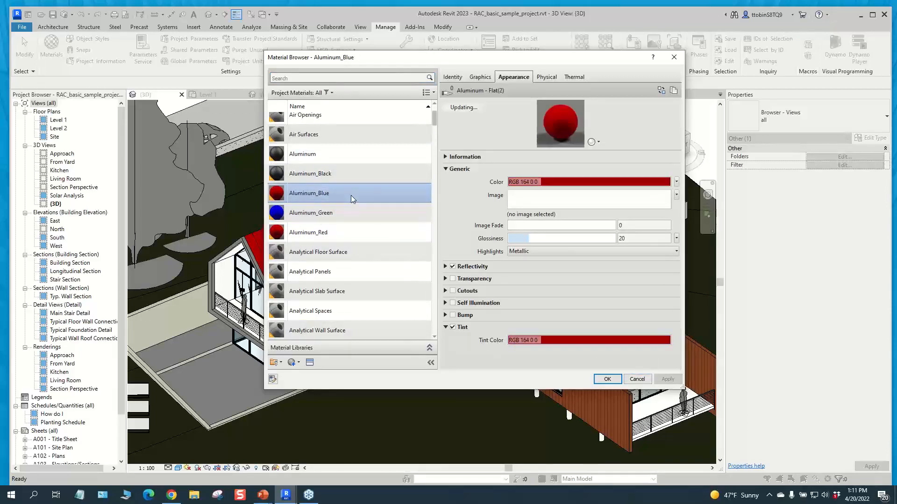
right_click(324, 196)
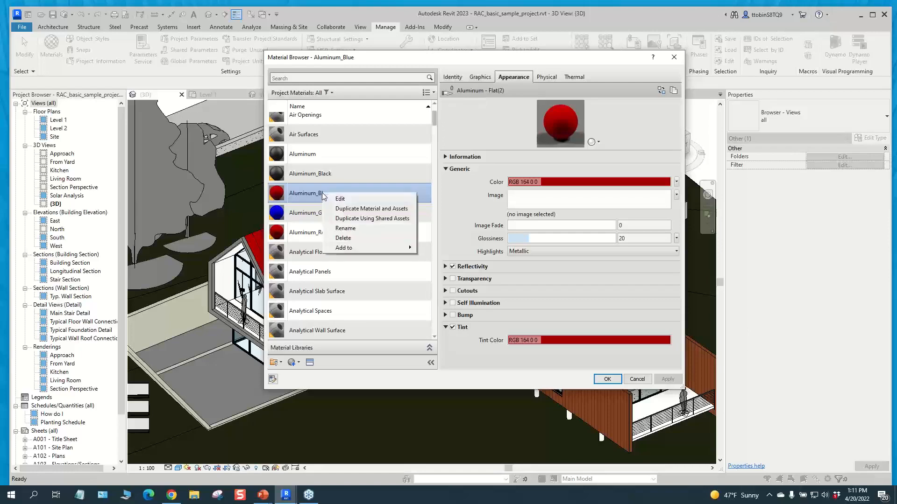
click(346, 226)
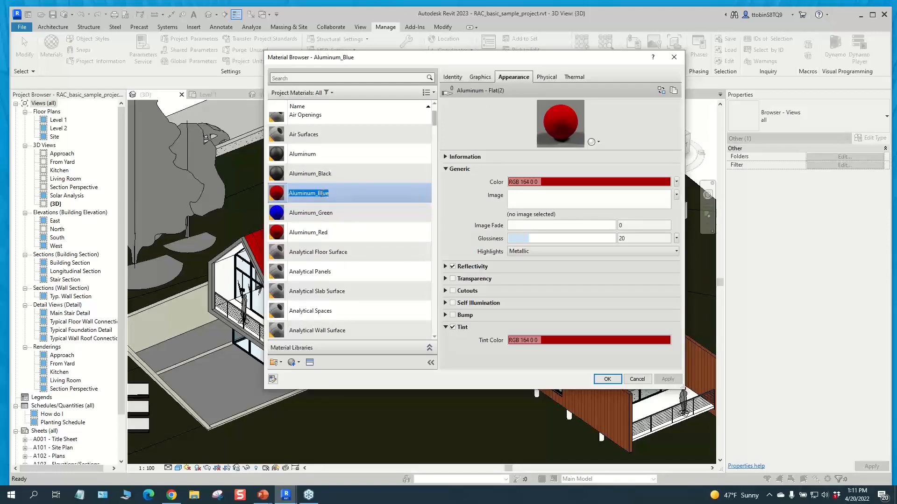
click(320, 193)
click(329, 213)
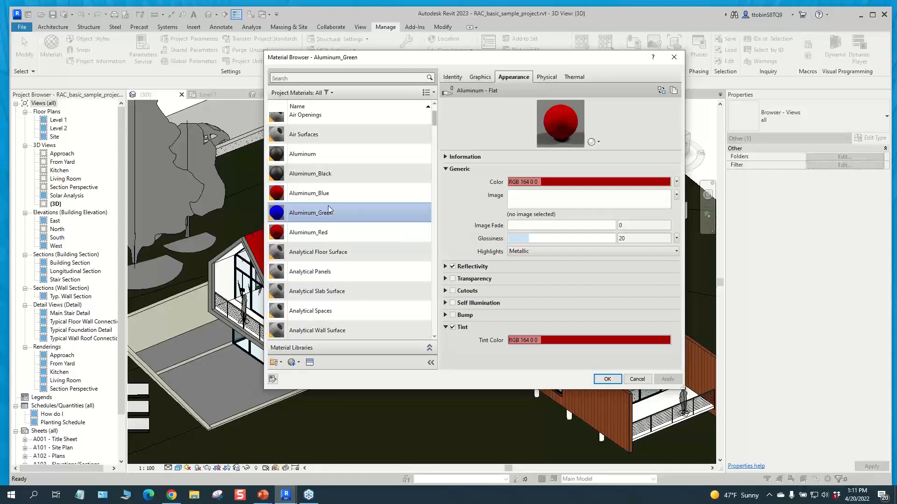
click(637, 378)
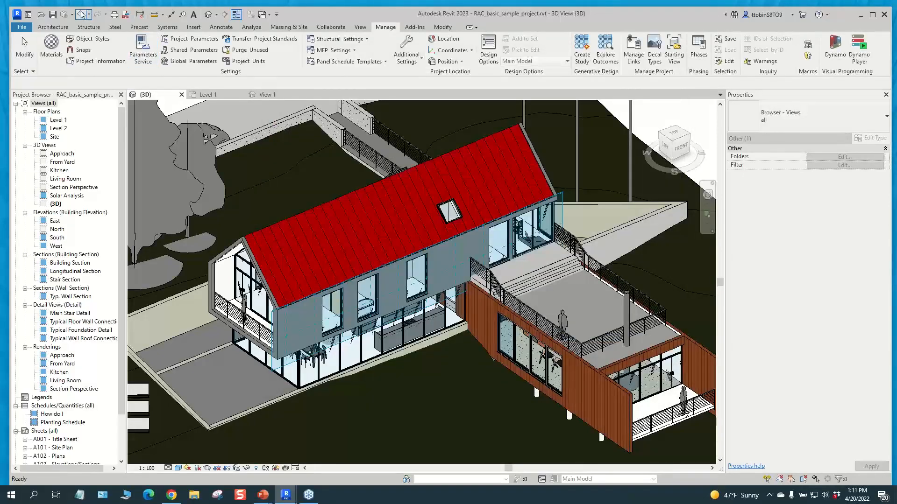
Step: Make a new copy of Aluminum_Red with its own assets in the Material Browser and name it Aluminum_Blue
click(53, 51)
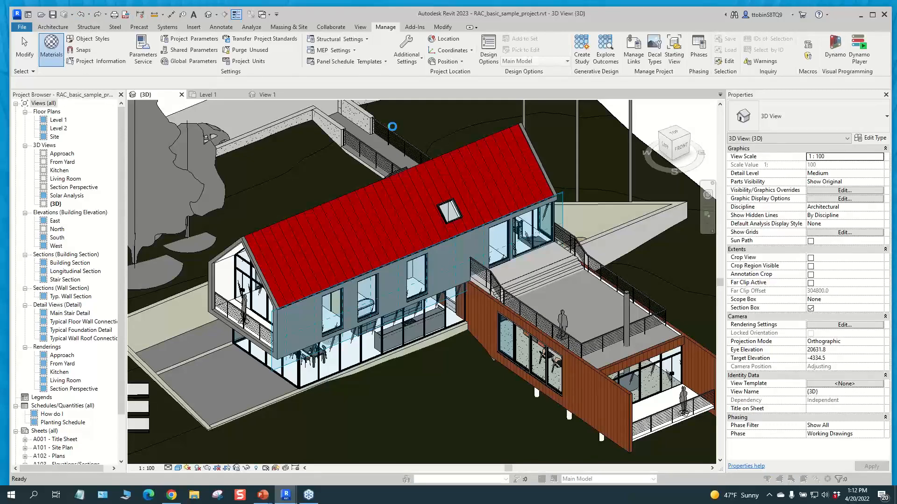
scroll(398, 134, up, 1)
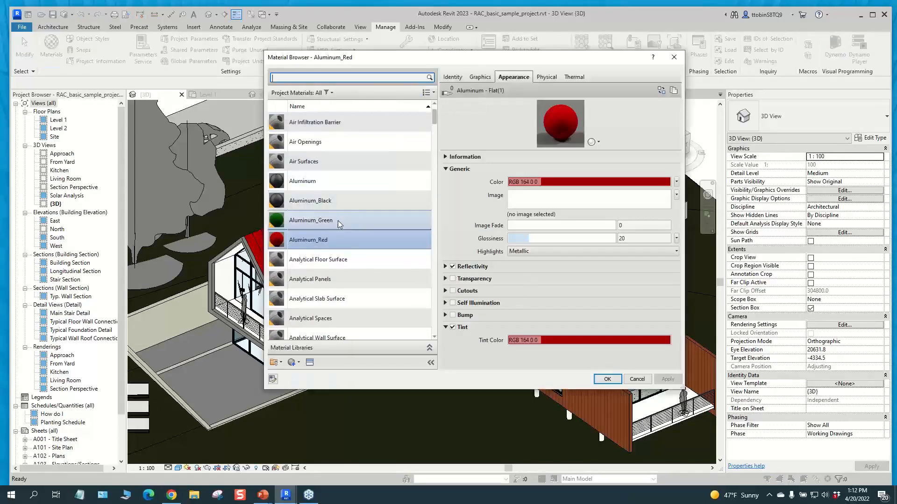
right_click(369, 237)
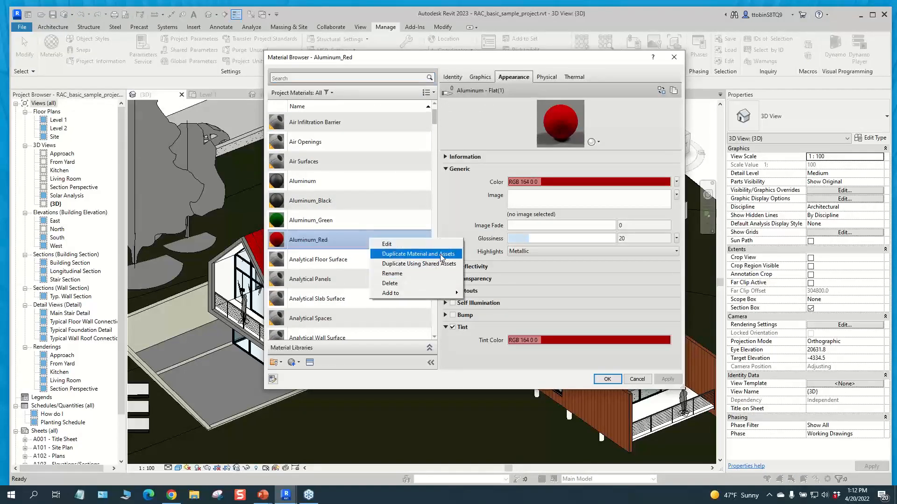
click(383, 255)
click(320, 226)
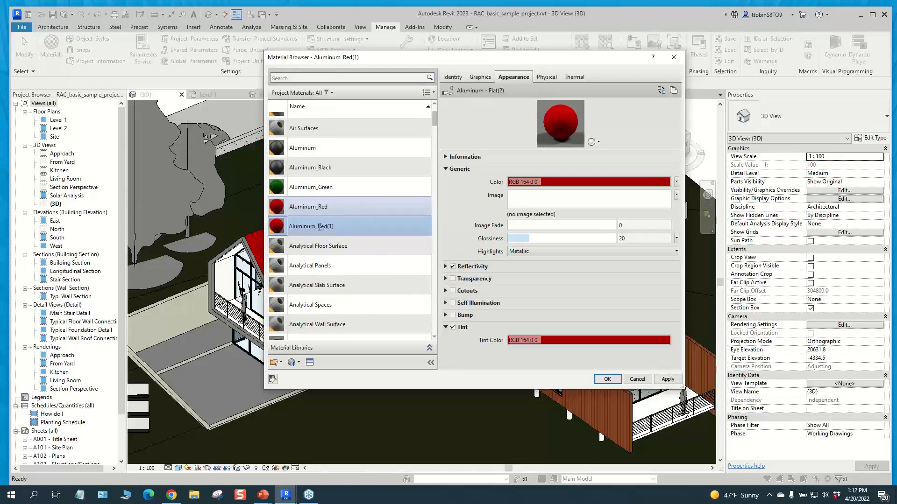
drag(318, 227, 346, 229)
text(Blu)
click(366, 212)
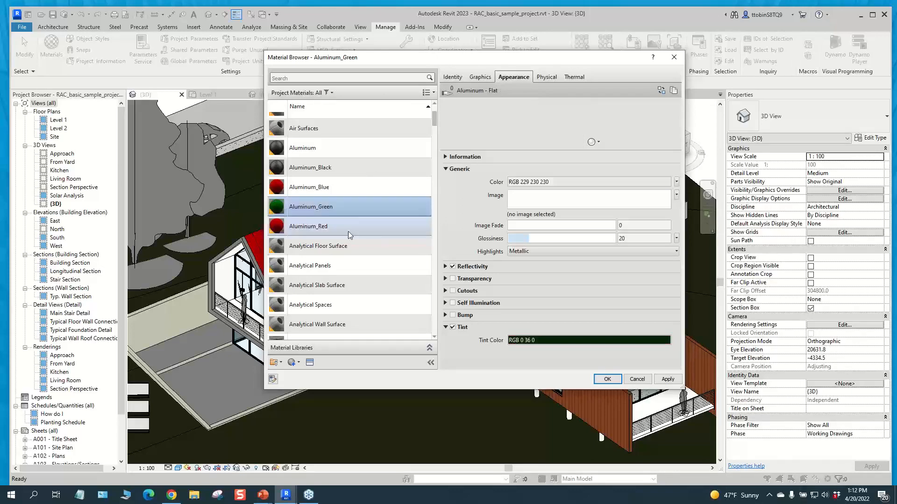
Step: Set the appearance tint color of the Aluminum_Blue material to blue, RGB 0 0 255
click(346, 188)
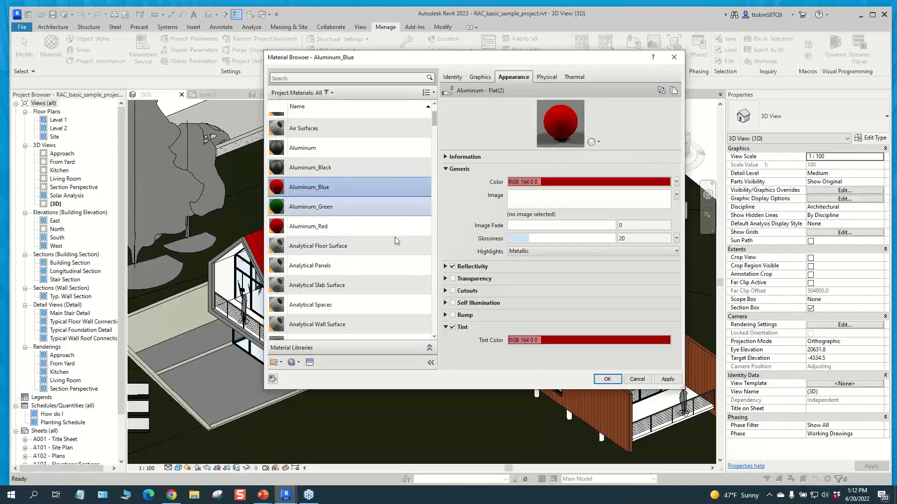
click(553, 343)
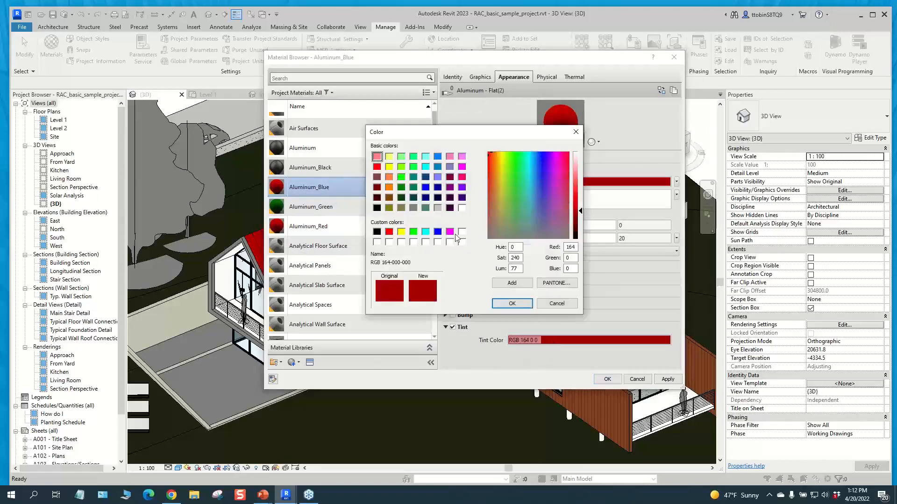
click(437, 231)
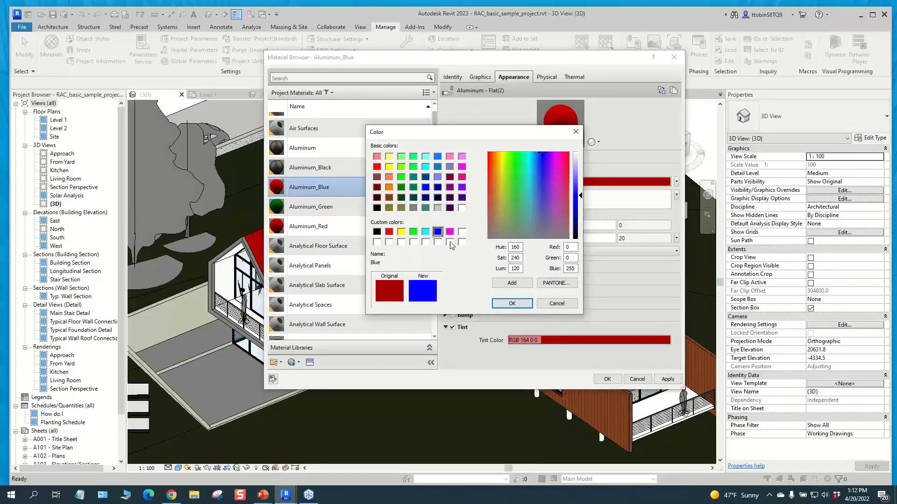
click(512, 304)
Step: Set the generic appearance color of Aluminum_Blue to RGB 0 0 255, apply it and close the Material Browser
click(608, 182)
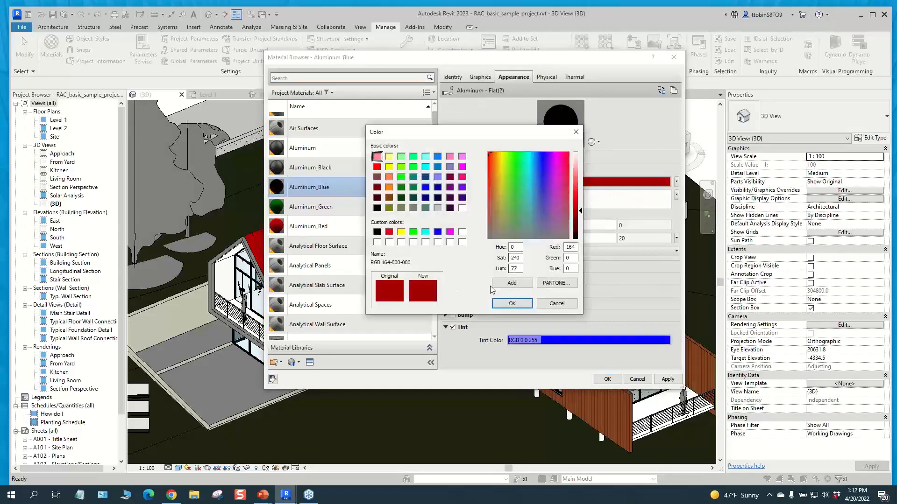
click(438, 232)
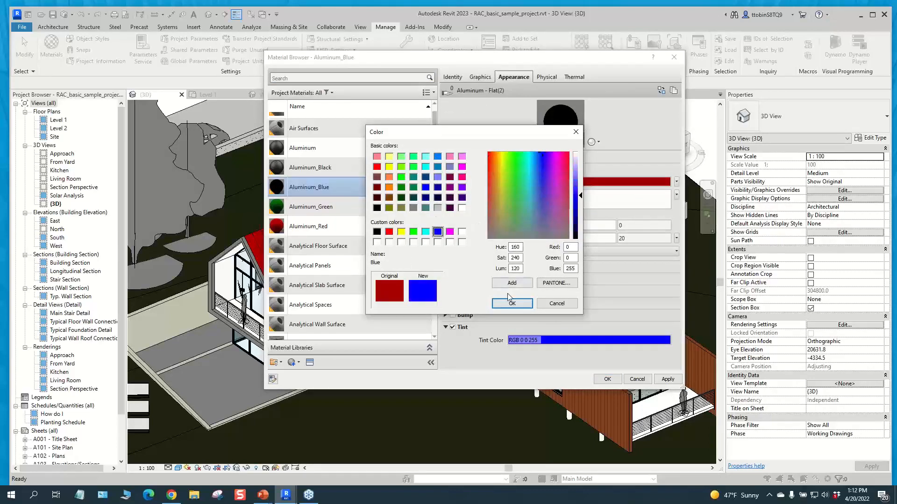
click(512, 304)
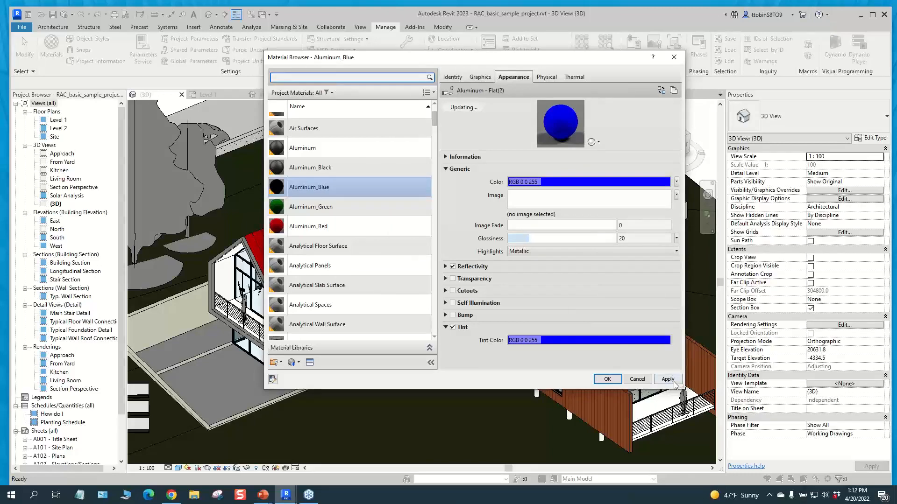
click(668, 379)
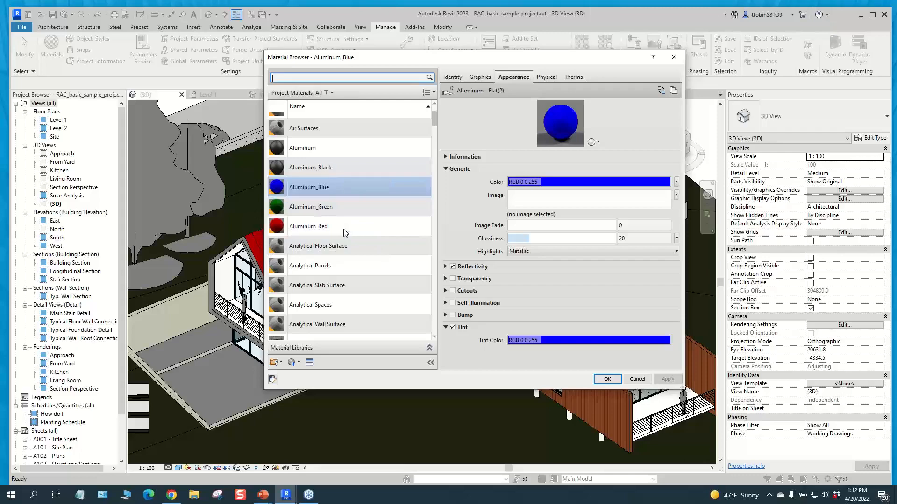
click(606, 379)
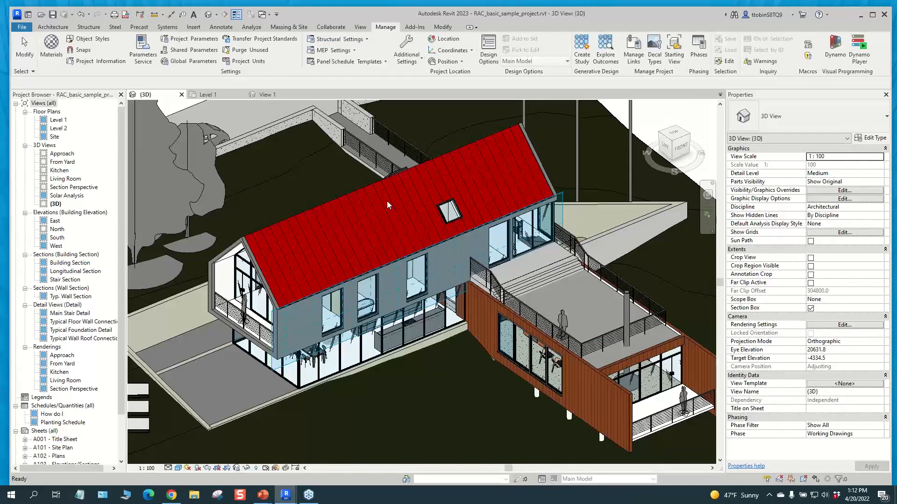
Step: Switch to the Revit window with the Dorm_v23 project
key(alt+Tab)
key(alt+Tab)
key(alt+Tab)
key(alt+Tab)
key(alt+Tab)
key(alt+Tab)
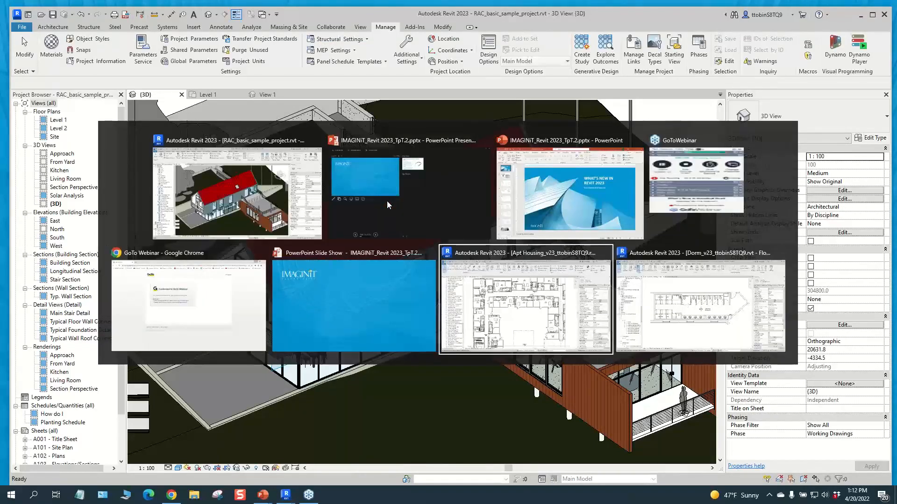
key(alt+Tab)
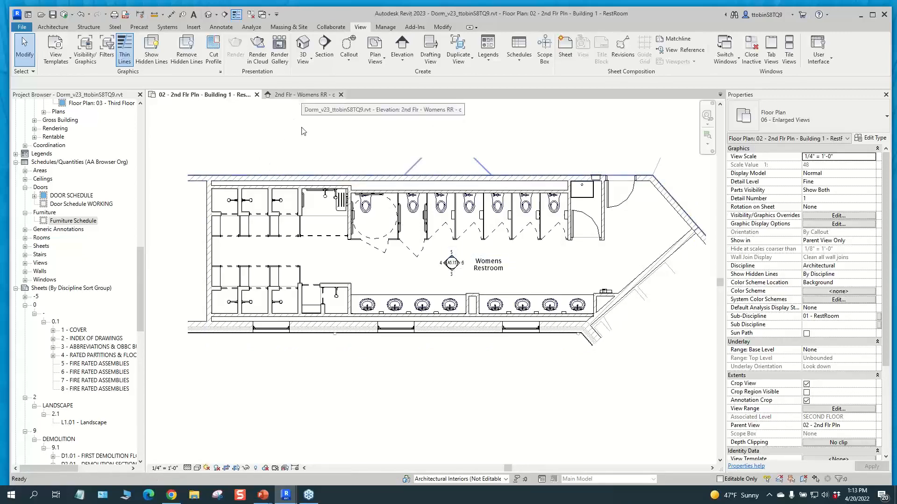
Step: Dock the 2nd Flr - Womens RR - c elevation above the restroom floor plan and activate the plan view
click(302, 94)
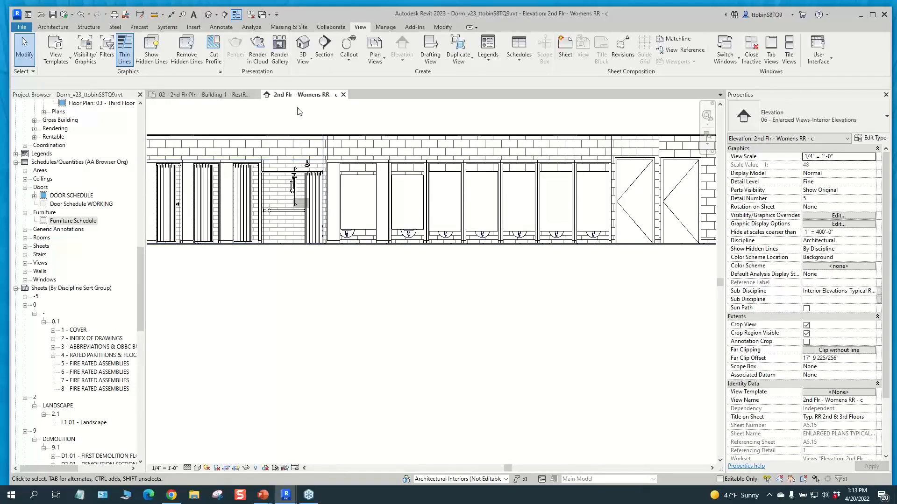
drag(329, 119, 186, 103)
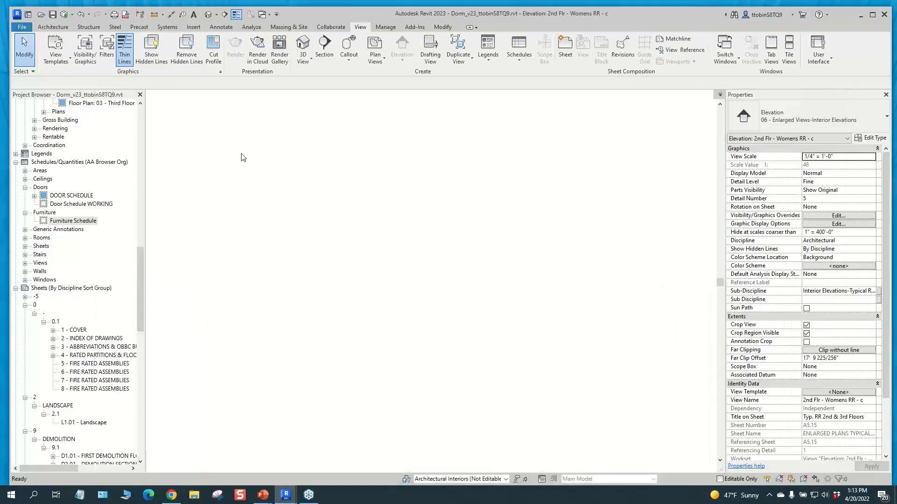
click(369, 326)
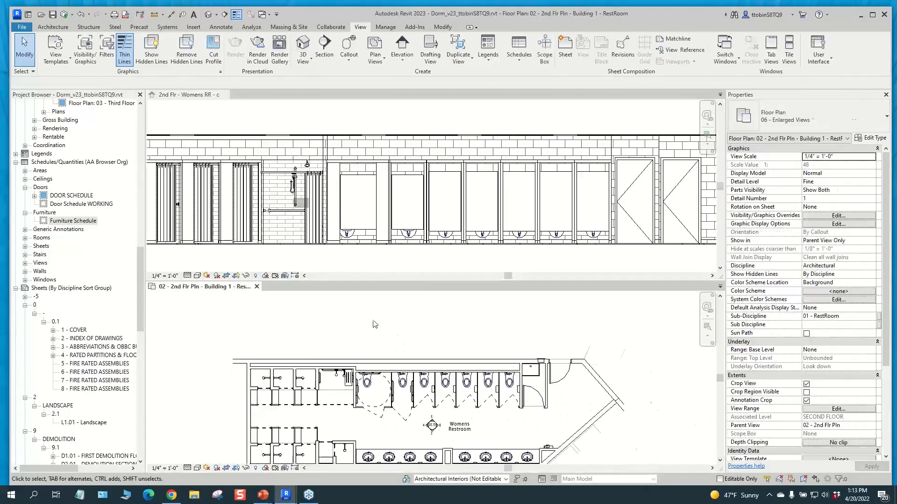
Step: Move the cut line of the Womens Restroom elevation 5 up in plan so it passes through the toilet partitions
scroll(390, 388, up, 2)
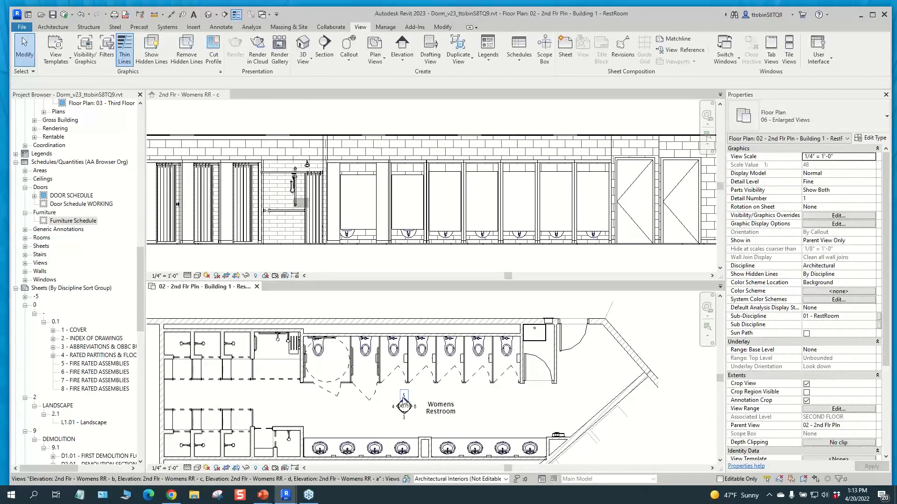
click(403, 400)
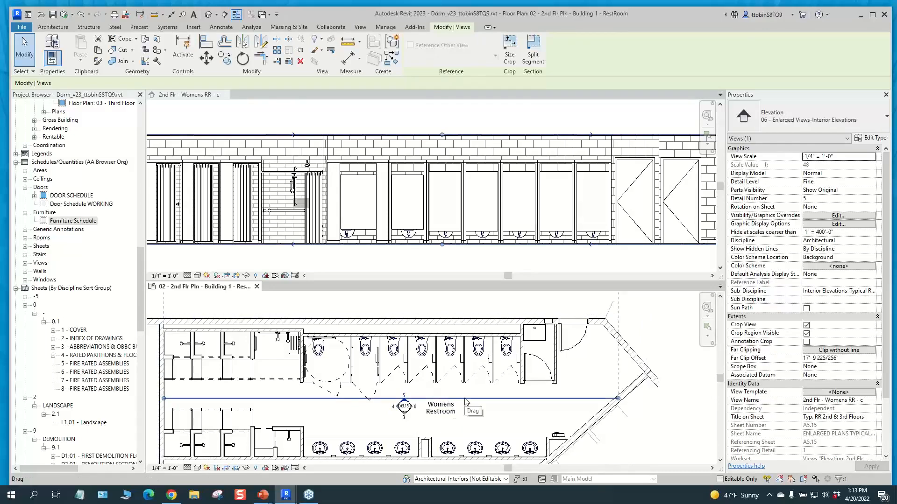
drag(470, 400, 471, 368)
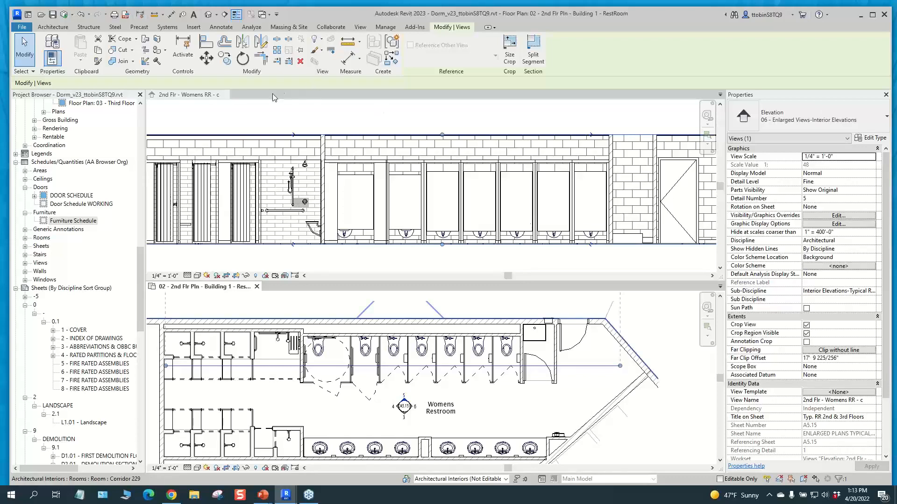
Step: Open the family of a standard toilet partition from the restroom elevation and turn on Enable Cutting in Views
click(189, 95)
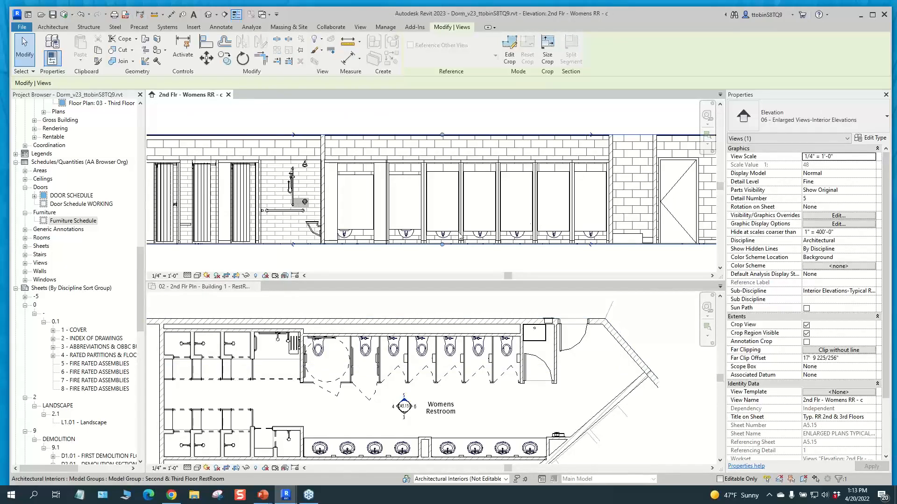
key(Escape)
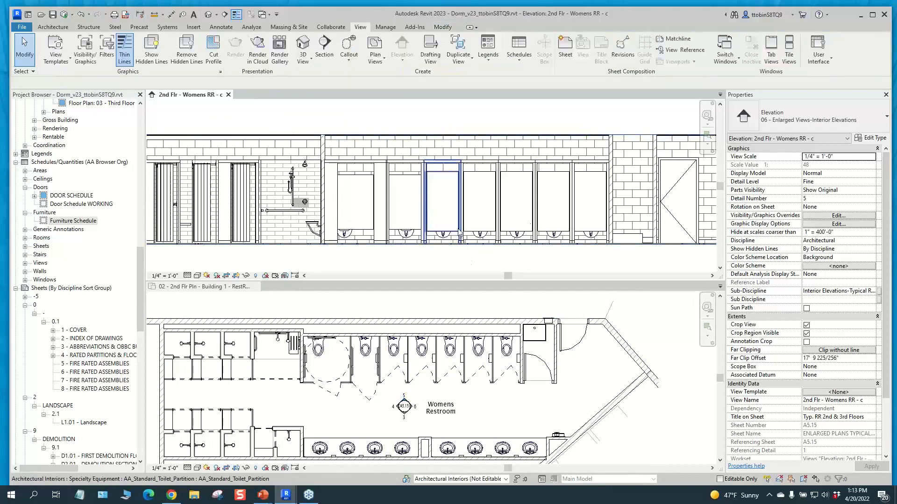
click(459, 232)
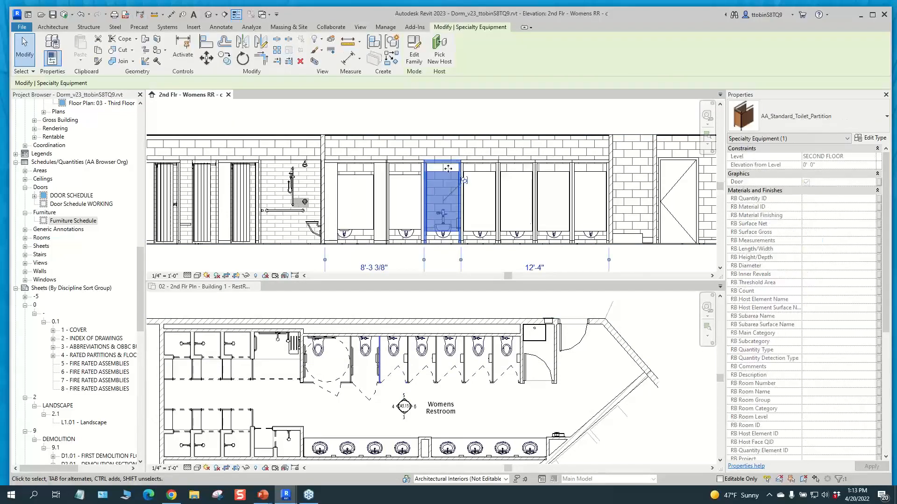
click(413, 54)
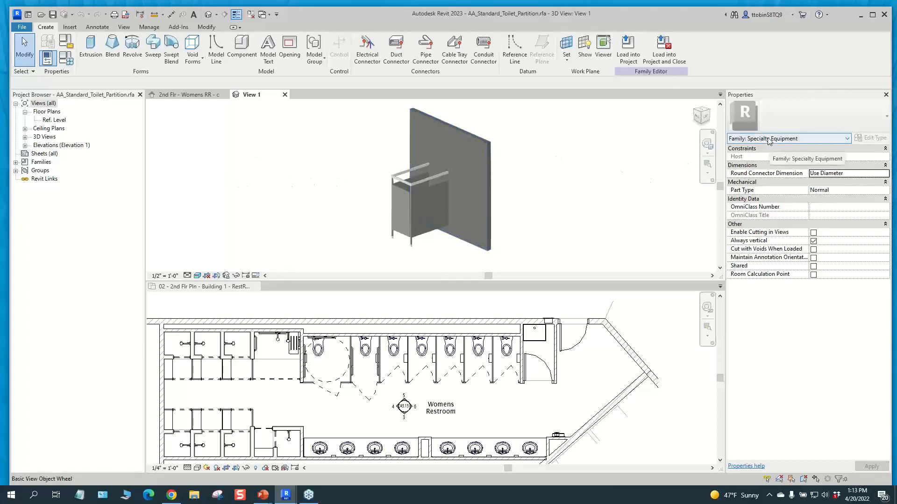
click(813, 239)
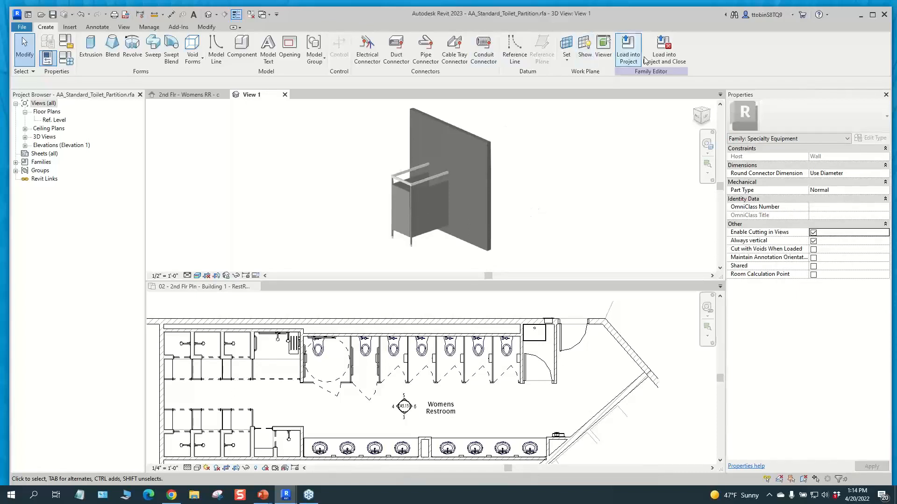
Step: Load the toilet partition family into the project and close it without saving, overwriting the existing version
click(659, 55)
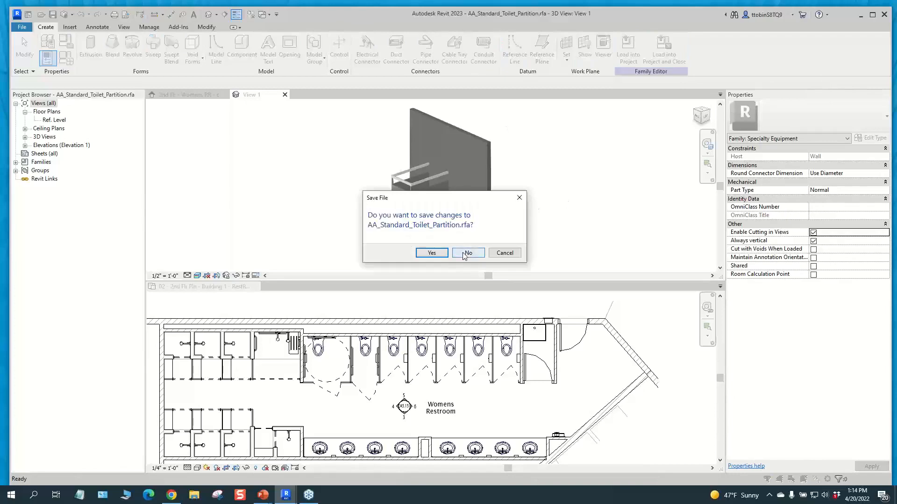
click(468, 252)
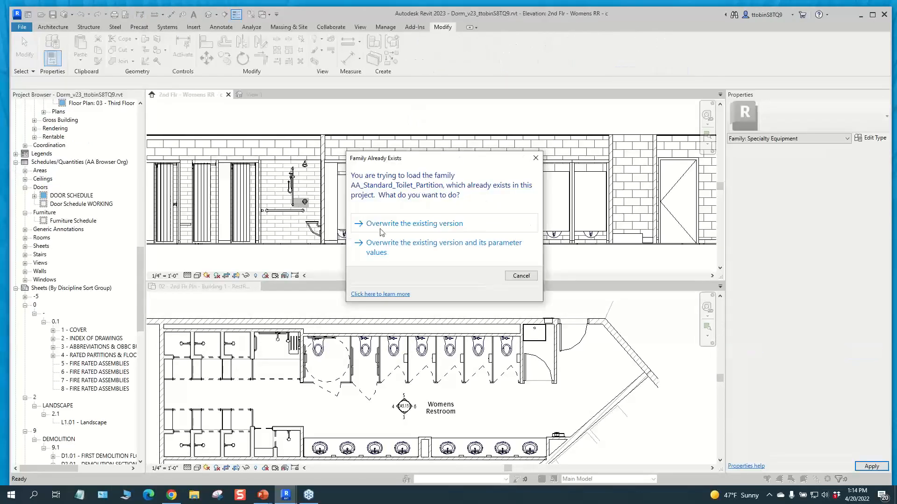
click(407, 224)
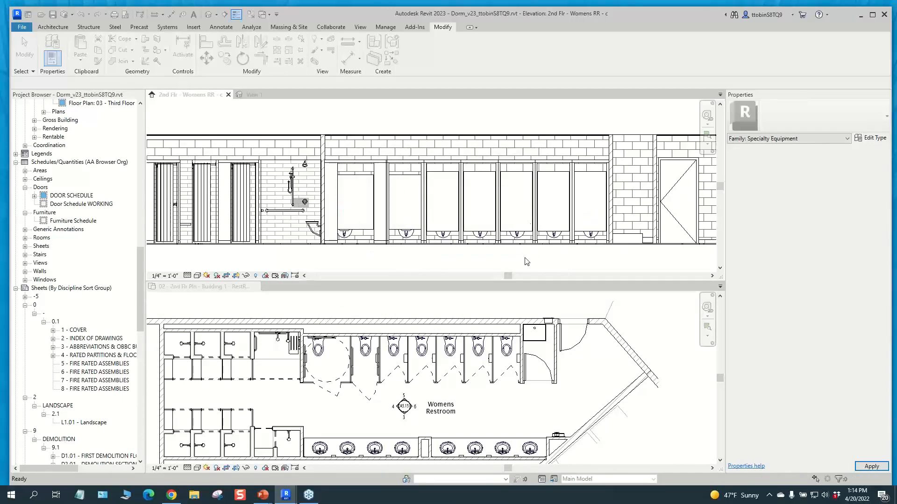
click(508, 284)
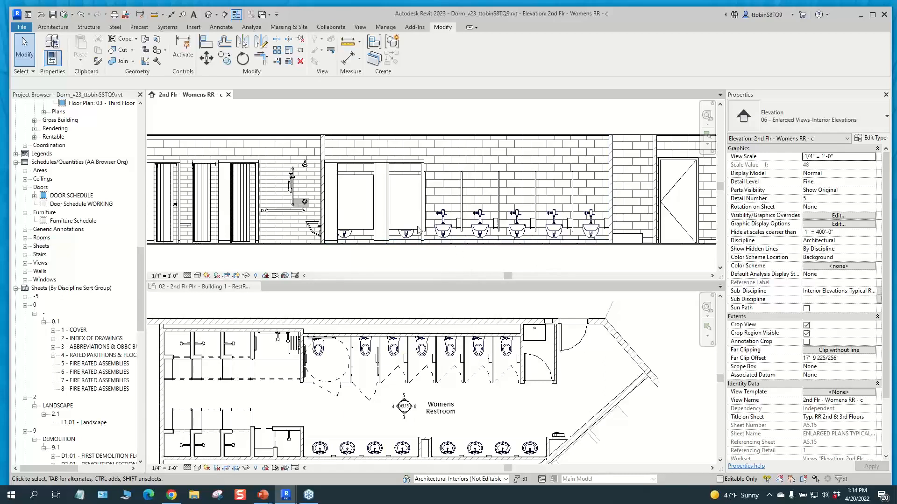
Step: Switch to RAC_basic_sample_project and measure in 3D from the glazed door's lower corner to the end of the top stair edge
key(alt+Tab)
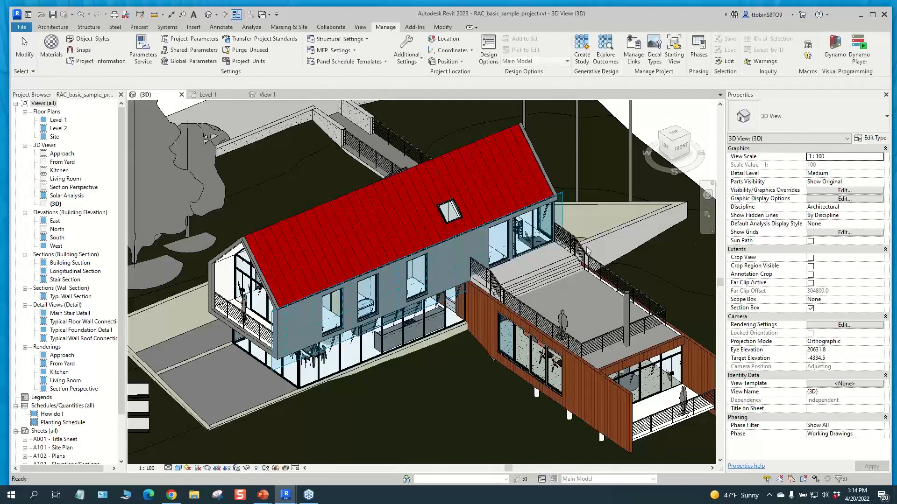
scroll(587, 250, up, 6)
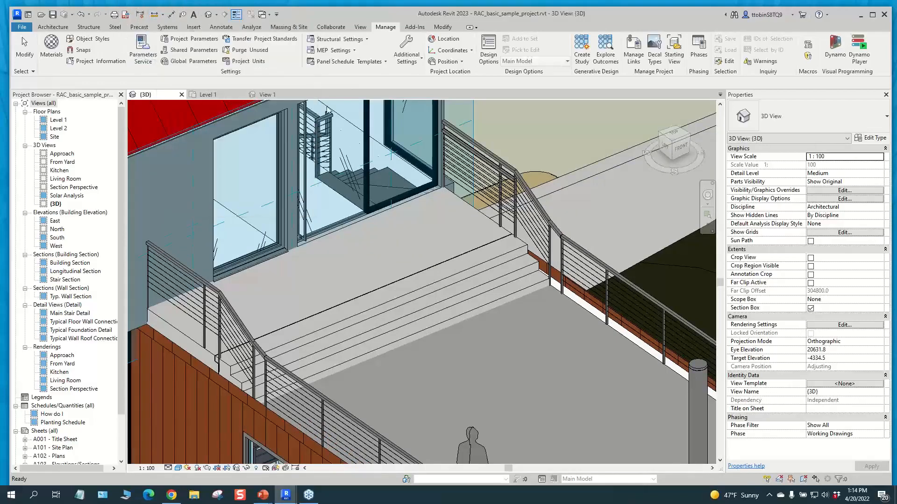
click(443, 28)
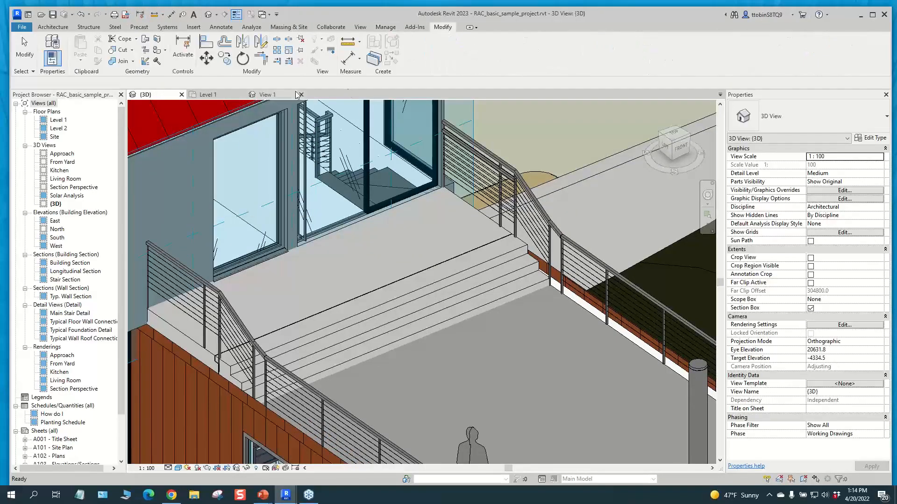
click(348, 46)
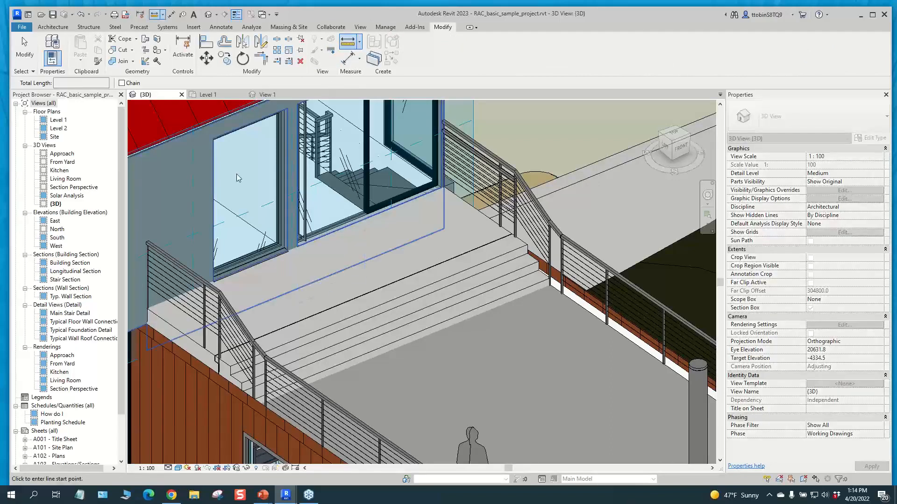
click(444, 186)
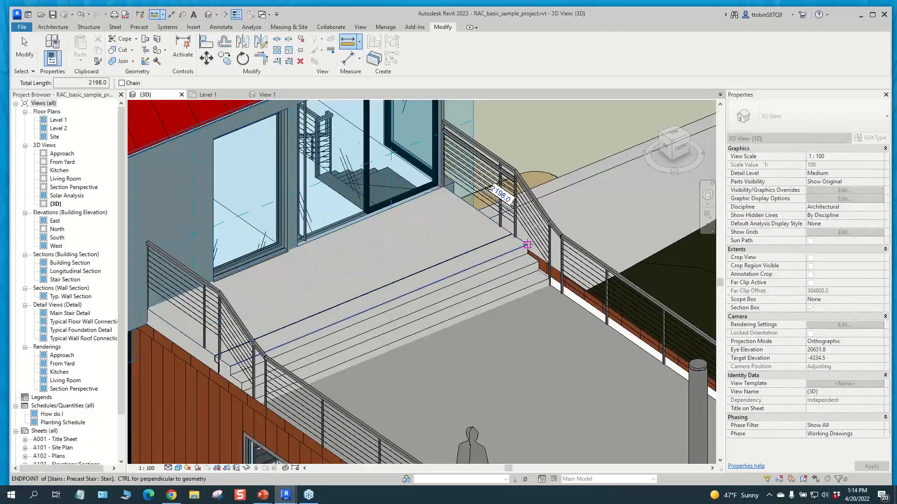
click(527, 245)
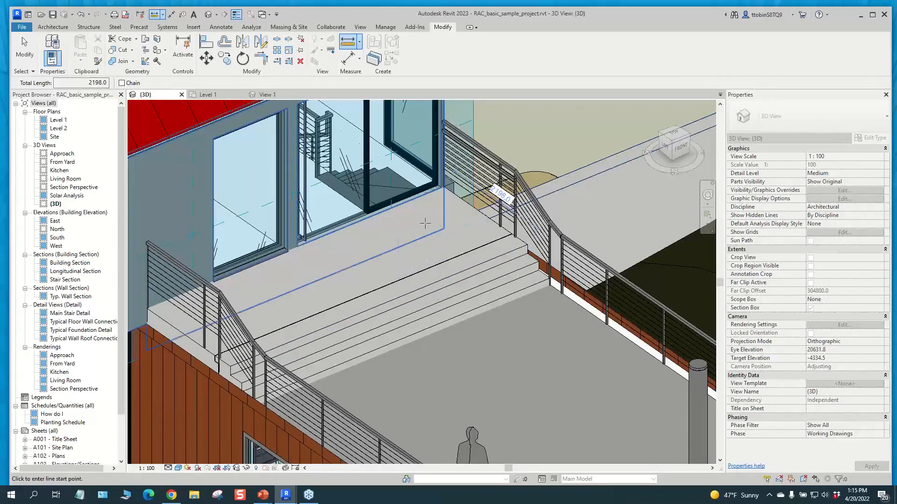
Step: Turn on Chain and measure from the door corner to the stair edge, down the riser and along the tread edge
click(122, 84)
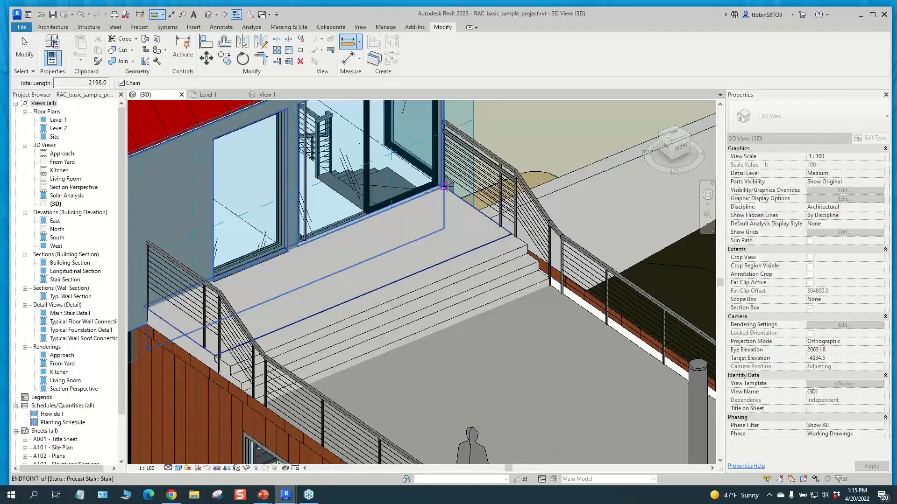
click(444, 186)
click(527, 244)
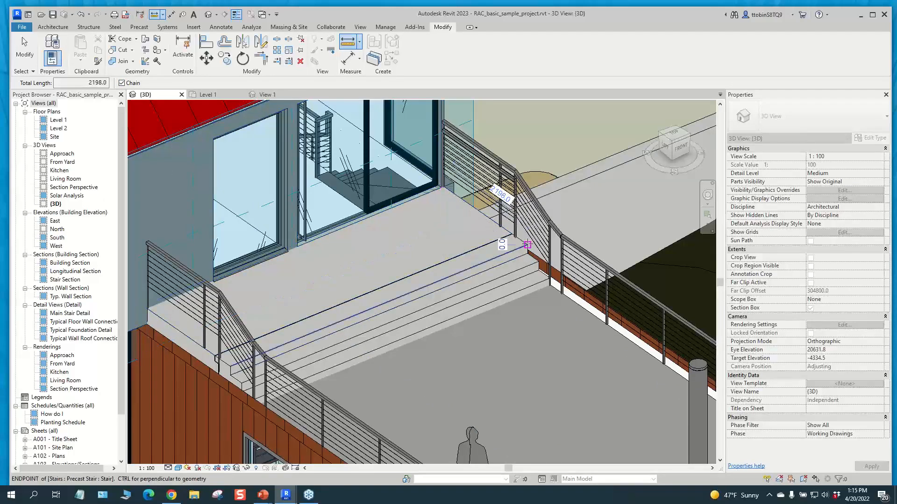
click(527, 256)
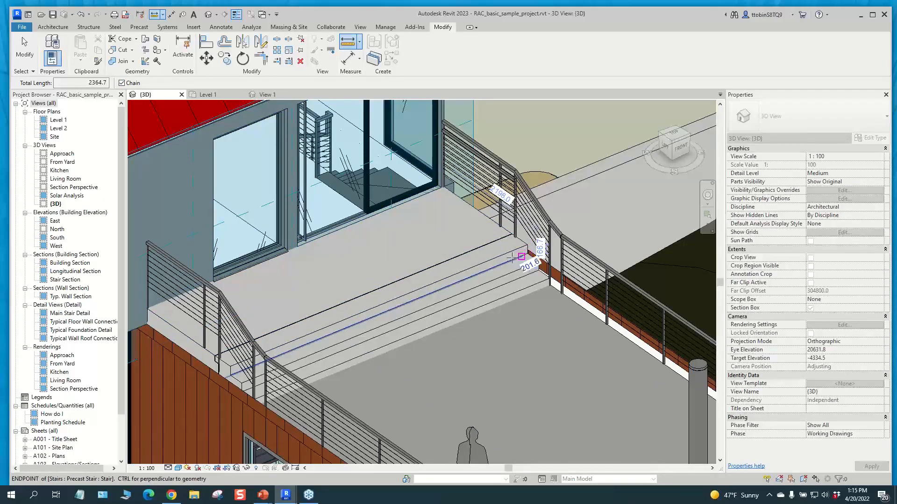
click(231, 375)
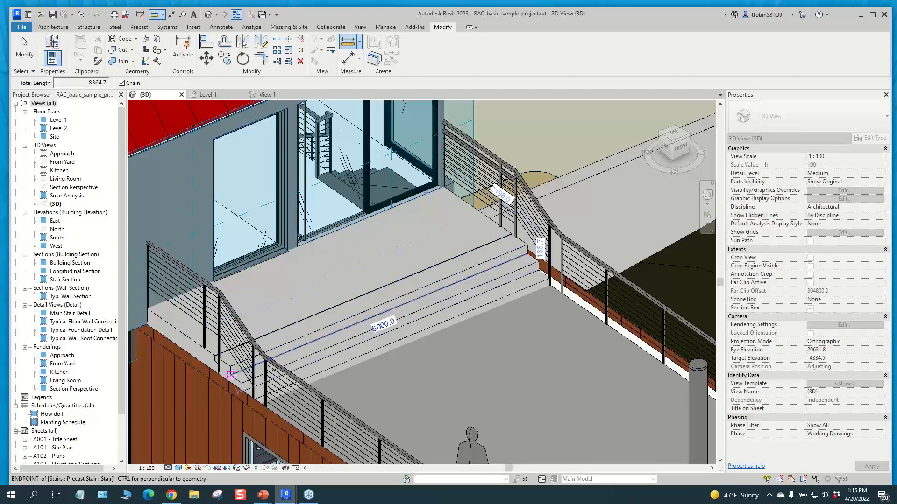
Step: Continue the chained 3D measurement from the near end of the stair tread onto the deck and end measuring
click(422, 426)
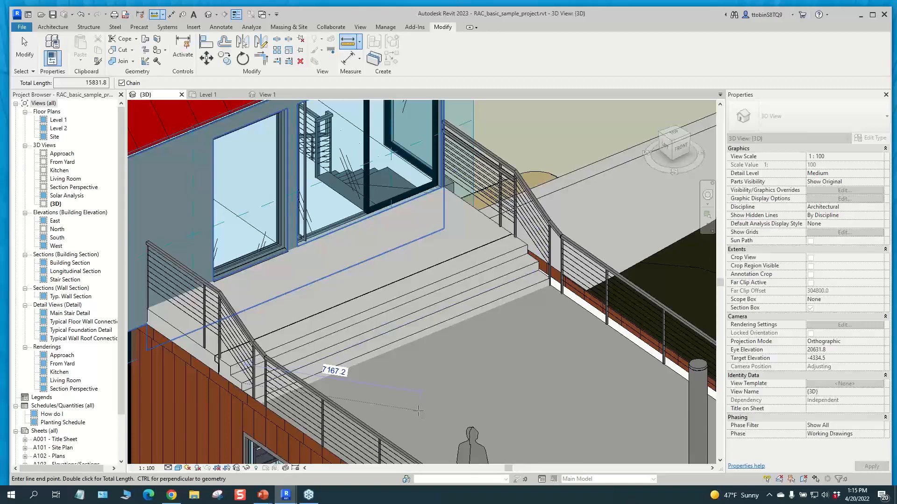
key(Escape)
key(Escape)
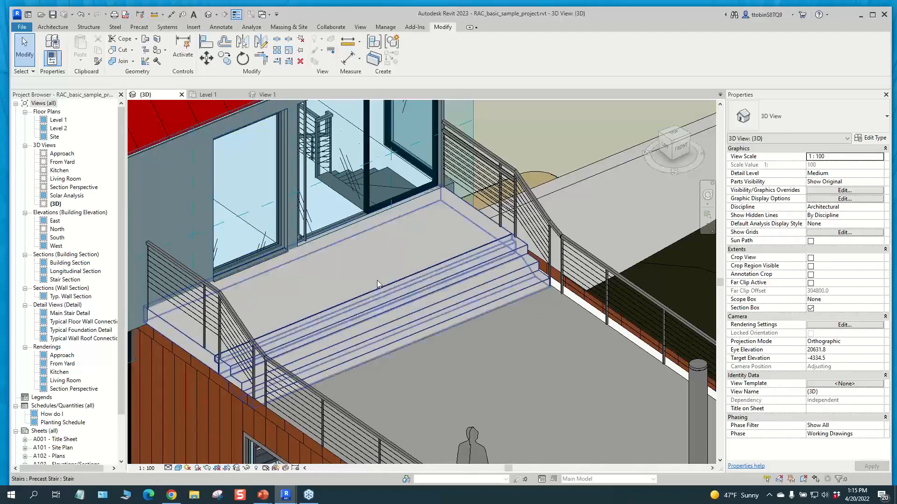
Step: Examine the Pick a plane option in the Work Plane settings and cancel without setting a plane
click(54, 28)
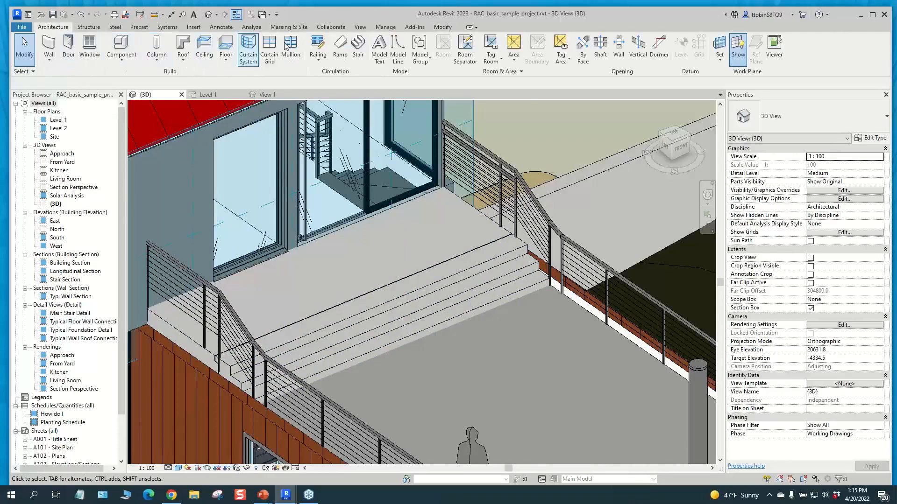
click(721, 63)
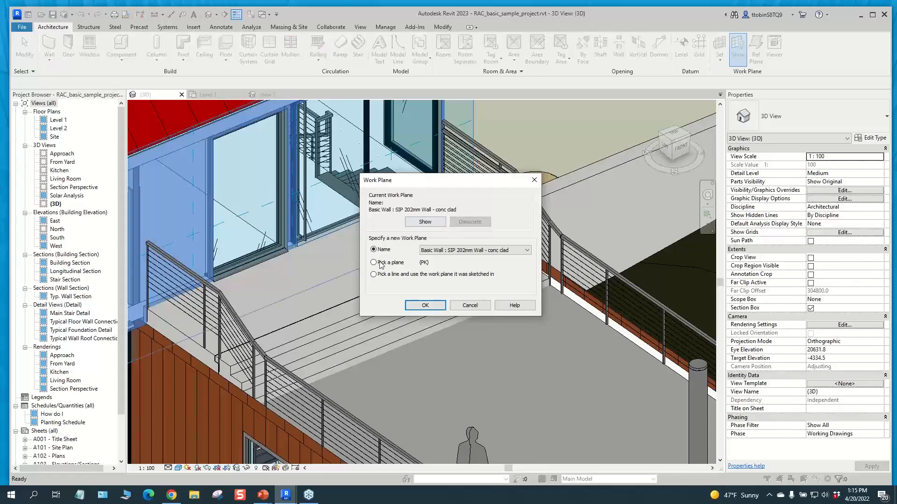
click(377, 266)
click(467, 306)
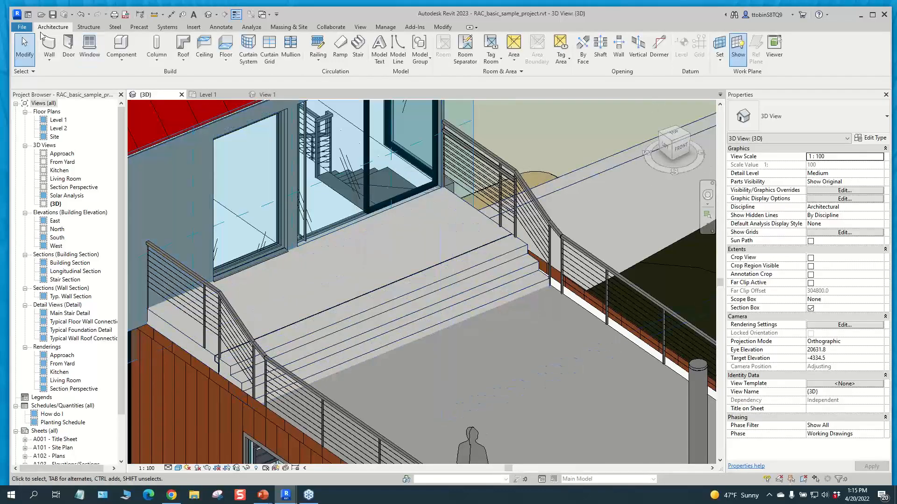
Step: Set the work plane by picking the top landing face of the precast stair outside the glazed door
click(721, 66)
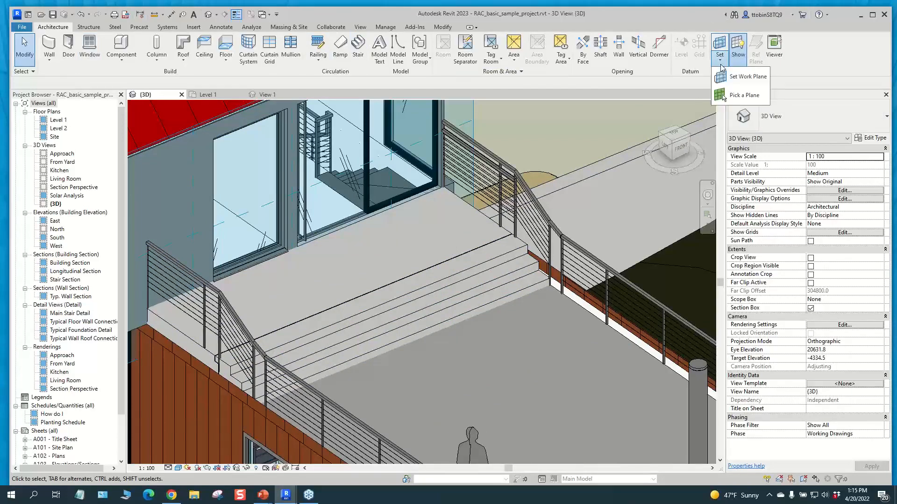
click(739, 97)
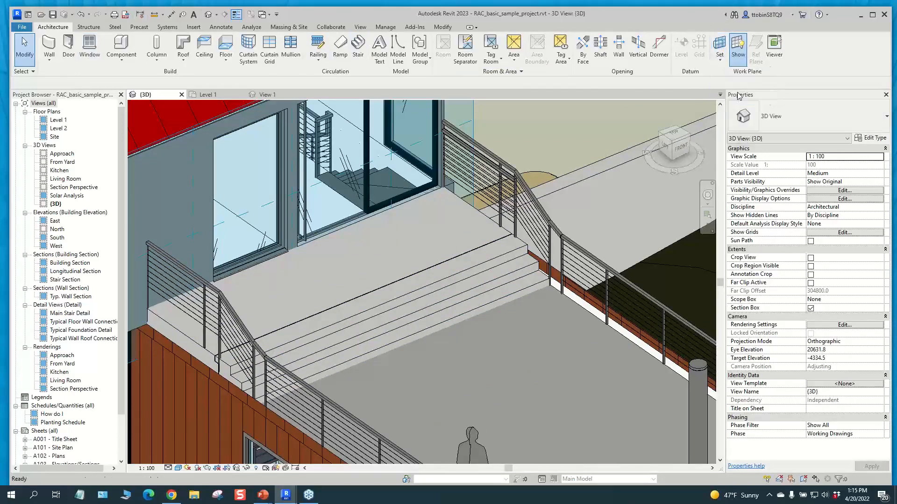
click(505, 239)
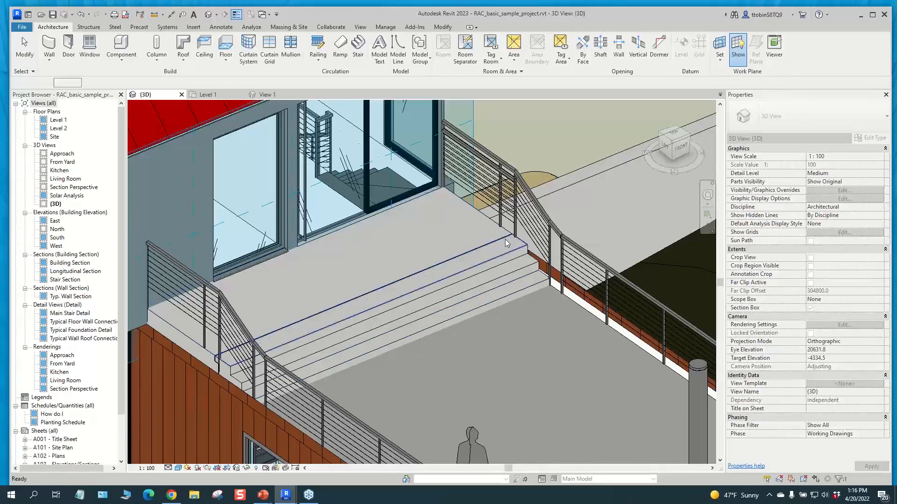
scroll(497, 324, down, 3)
middle_drag(508, 341, 582, 378)
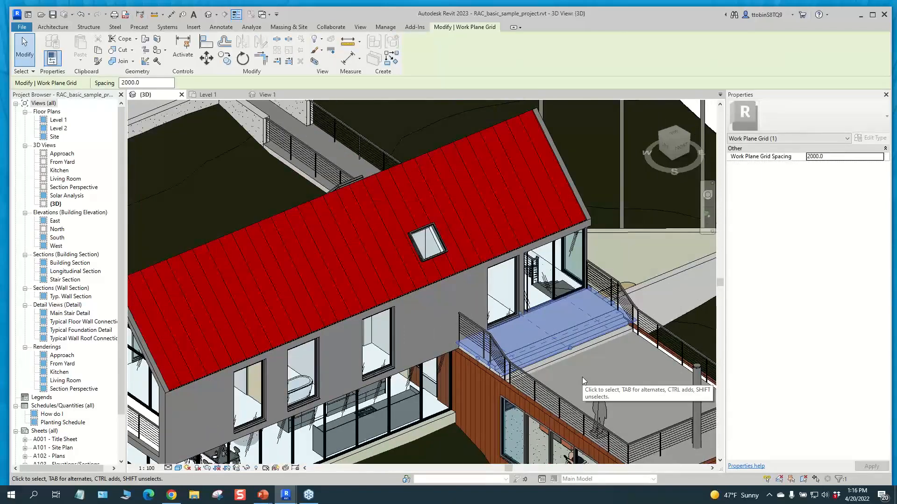
key(Escape)
Step: Set the work plane by picking the red metal roof's front slope and clear the work plane grid selection
key(p)
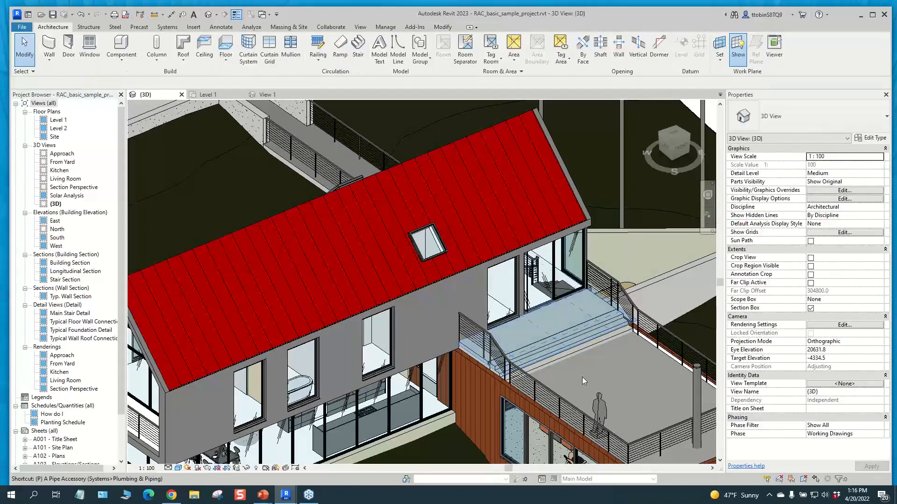
key(k)
scroll(582, 377, up, 1)
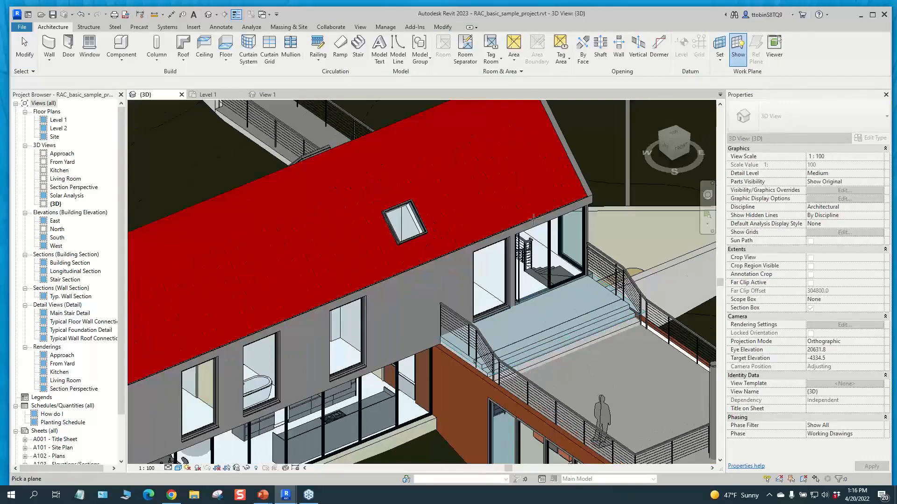
click(396, 273)
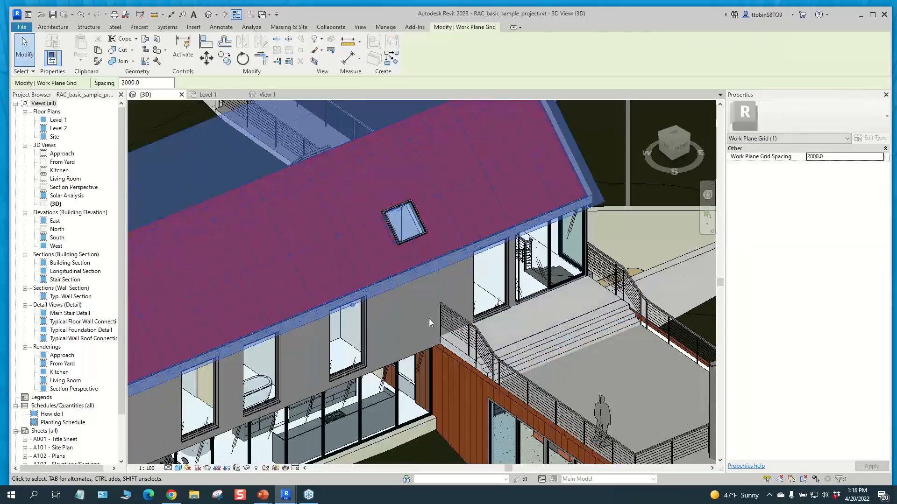
scroll(429, 319, down, 2)
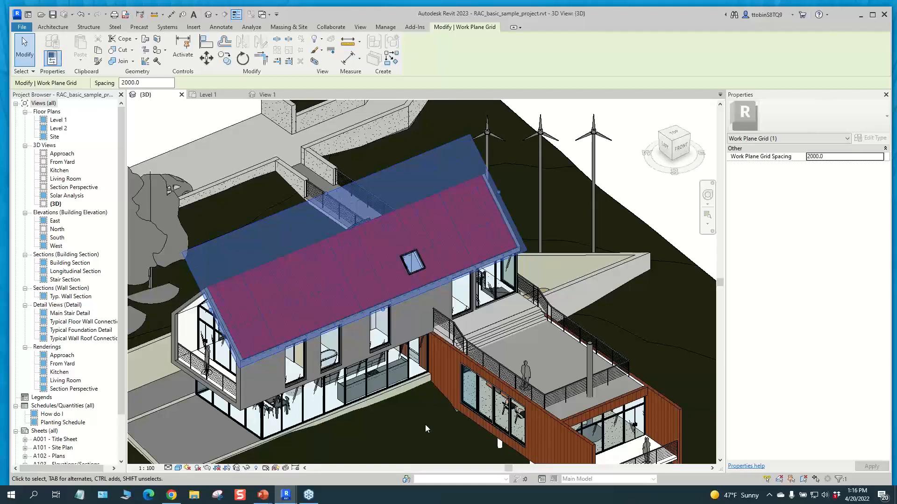
key(Escape)
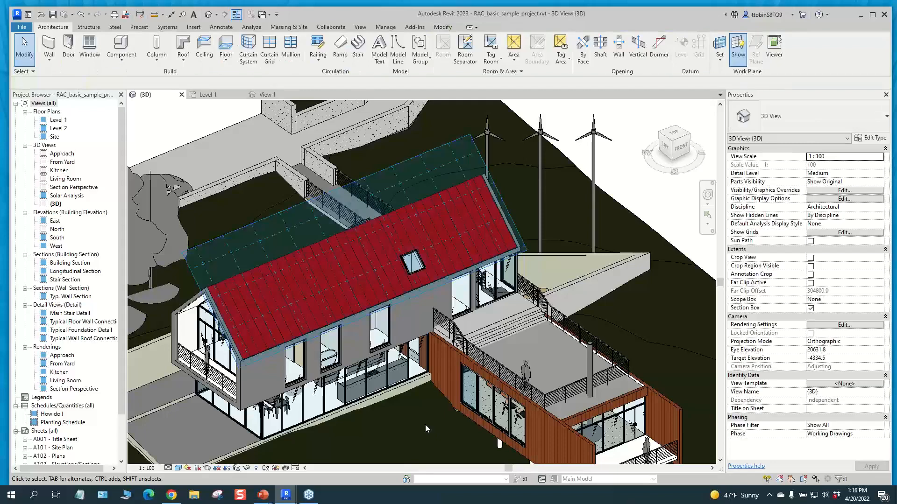
Step: Switch to the Apt Housing project with the second-floor North West Corner plan
key(alt+Tab)
key(Tab)
key(Tab)
key(Tab)
key(Tab)
click(654, 313)
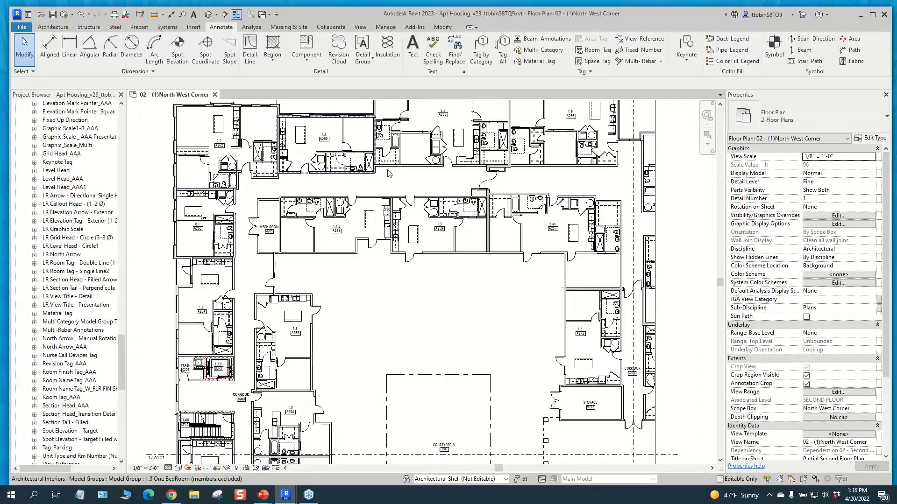
Step: Start a View Reference, dismiss the save reminder, and set the view type to all
click(631, 42)
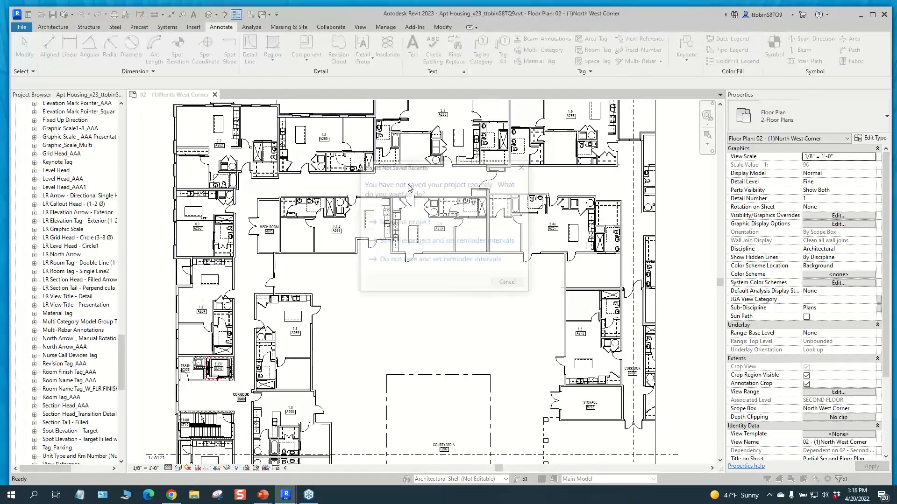
click(501, 283)
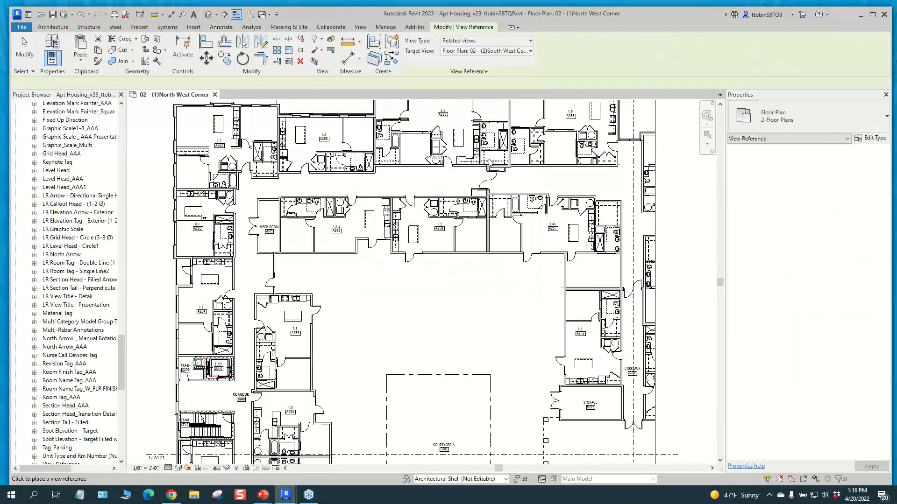
middle_drag(508, 181, 515, 197)
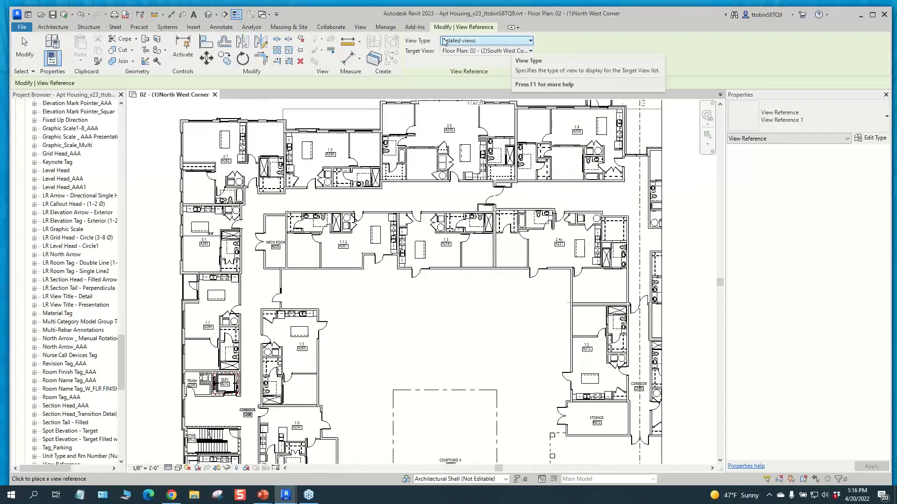
click(530, 42)
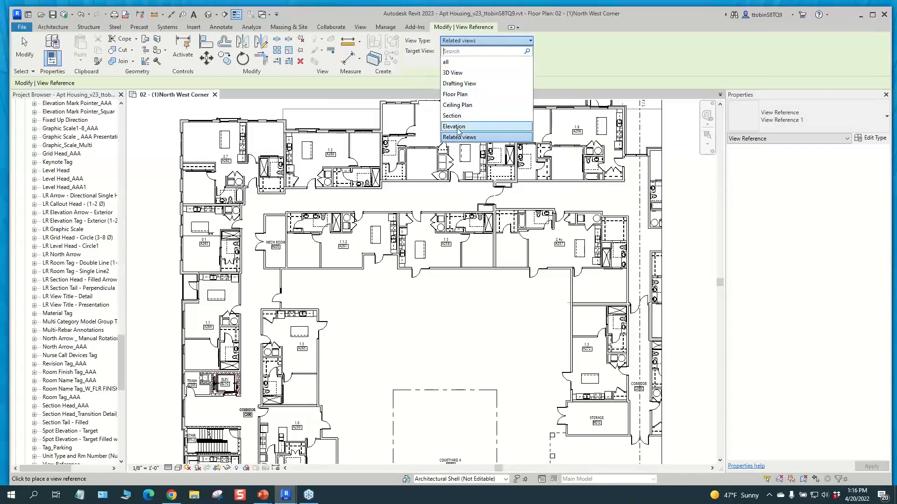
click(452, 66)
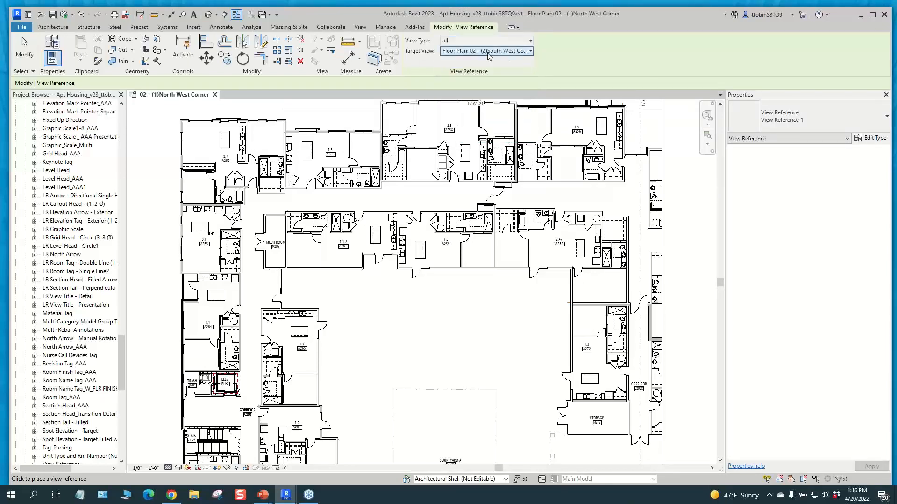
Step: Browse the View Reference's target views, search them for "furn", and leave the command without placing a reference
click(528, 52)
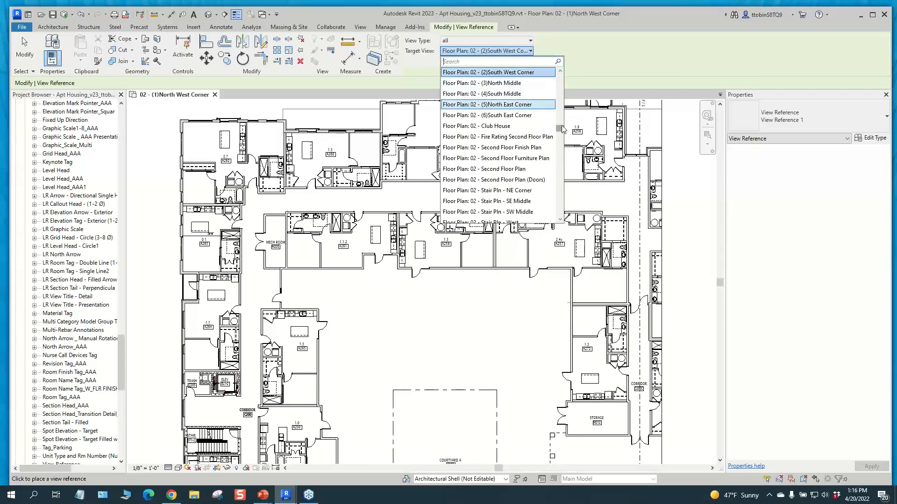
drag(563, 129, 587, 75)
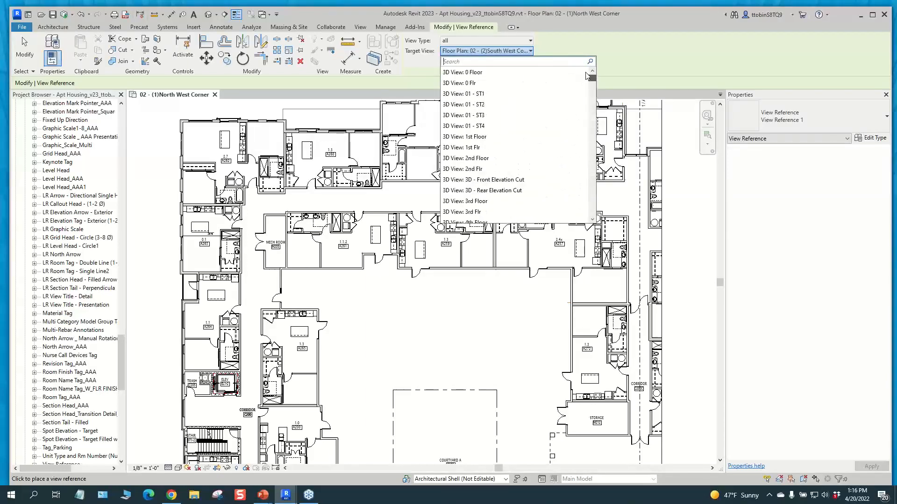
click(469, 61)
text(furn)
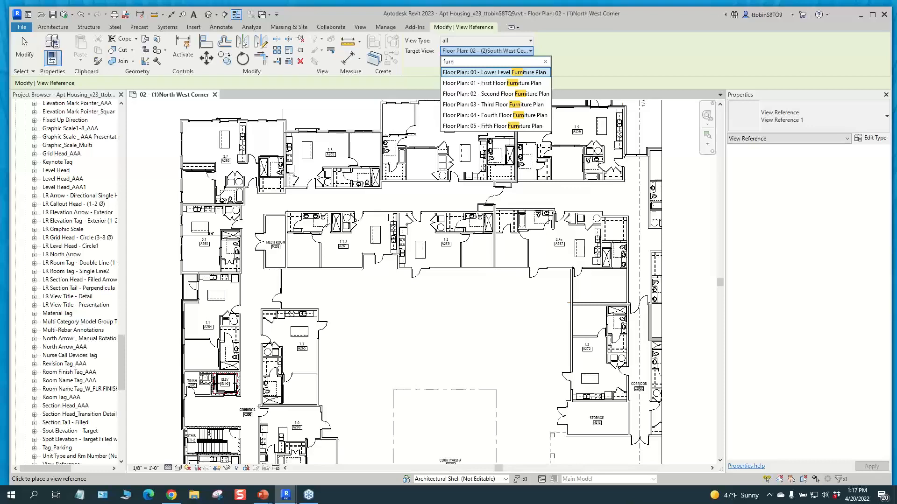
key(BackSpace)
key(BackSpace)
key(BackSpace)
key(BackSpace)
key(Escape)
key(Escape)
click(221, 27)
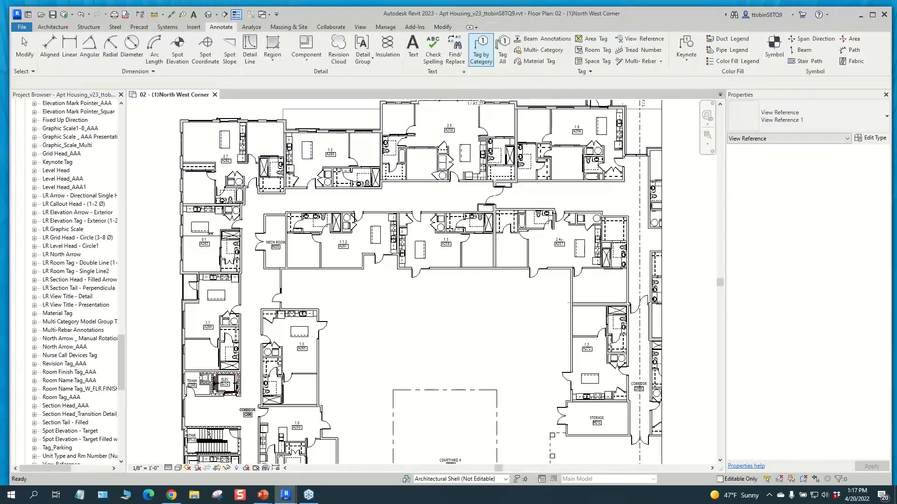
Step: Return to the sample project window and switch to the Level 1 floor plan of Project1
key(alt+Tab)
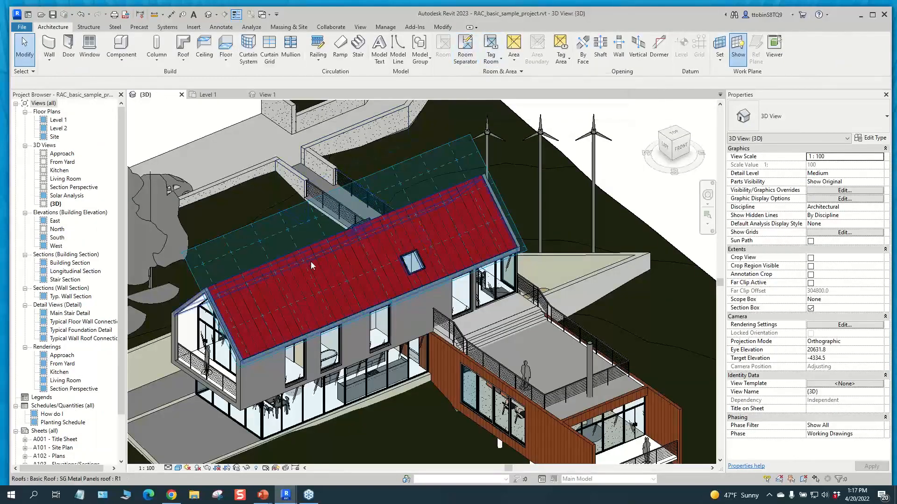
click(222, 98)
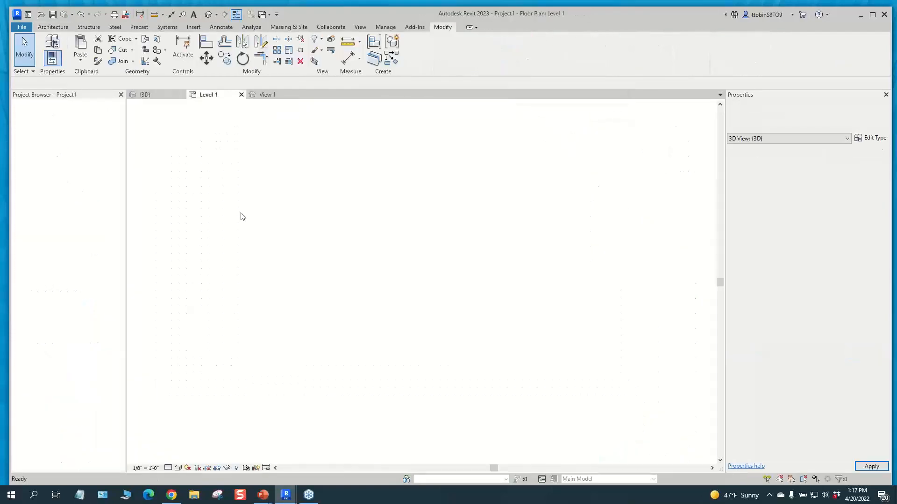
click(509, 284)
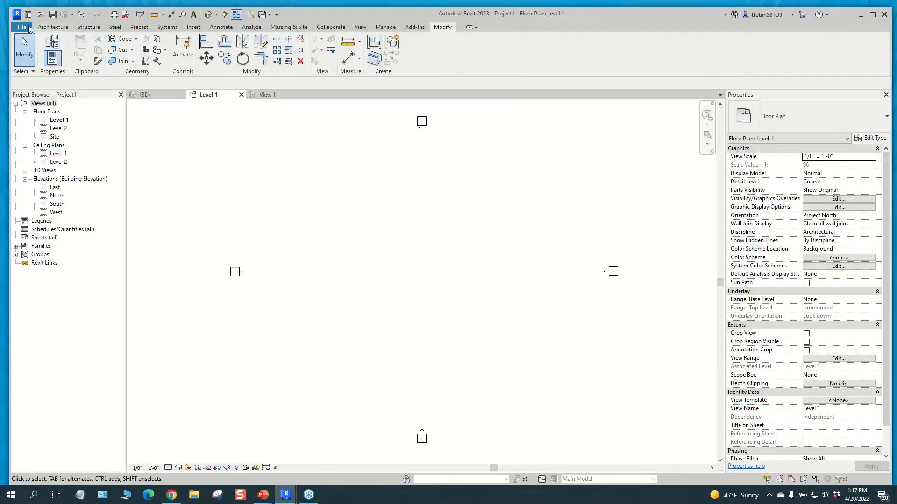
Step: Start a new wall with the type Generic - 12" Masonry and check its Structural and Structural Usage properties
click(50, 27)
click(49, 44)
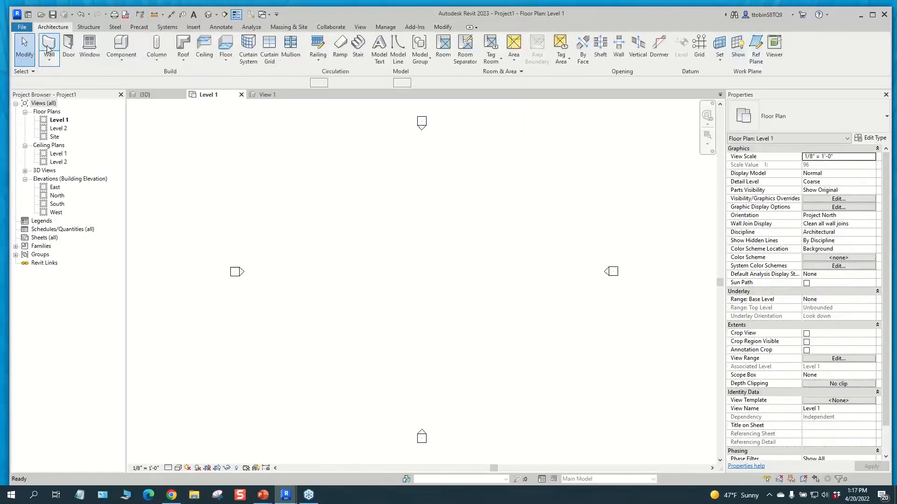
click(818, 115)
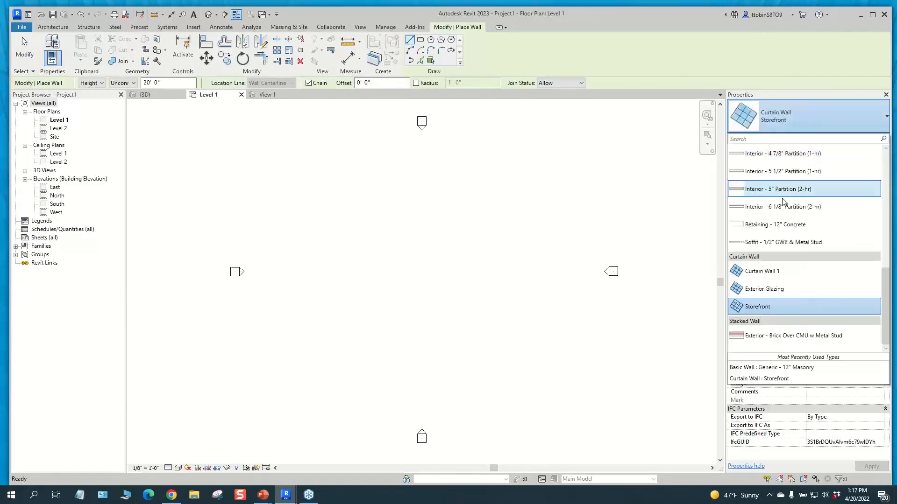
scroll(783, 202, up, 3)
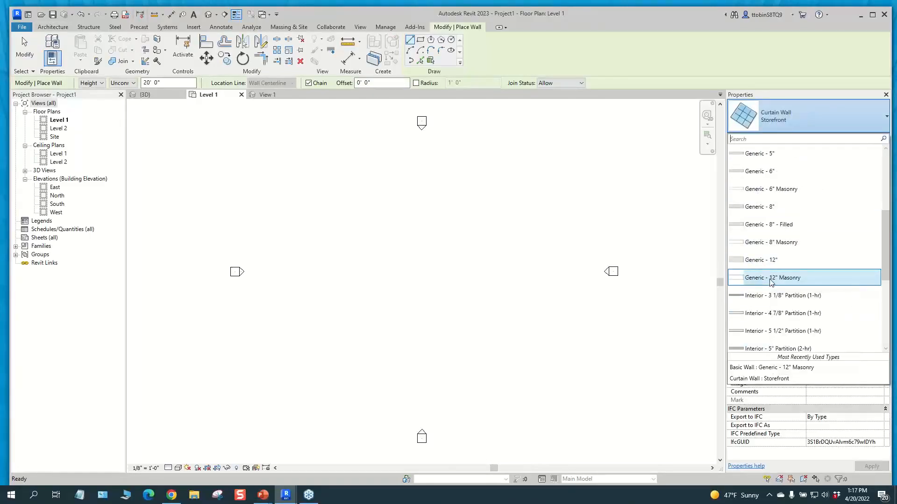
click(771, 278)
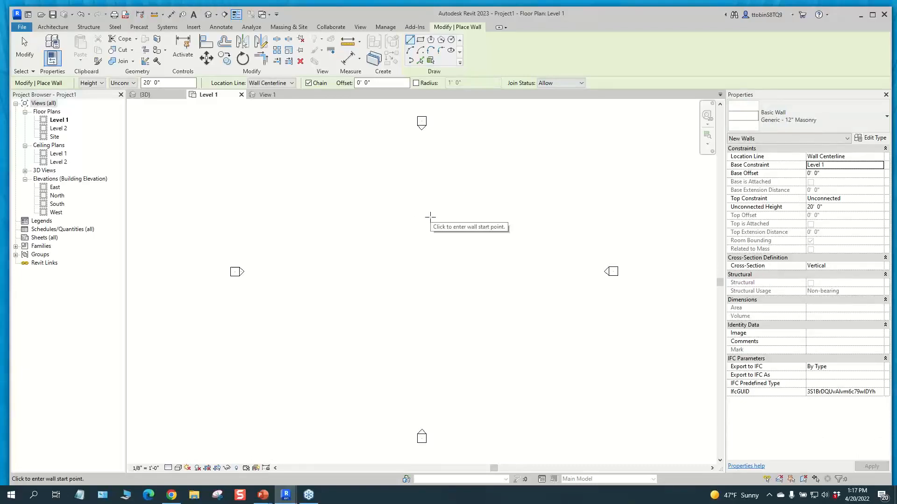
click(811, 283)
click(822, 291)
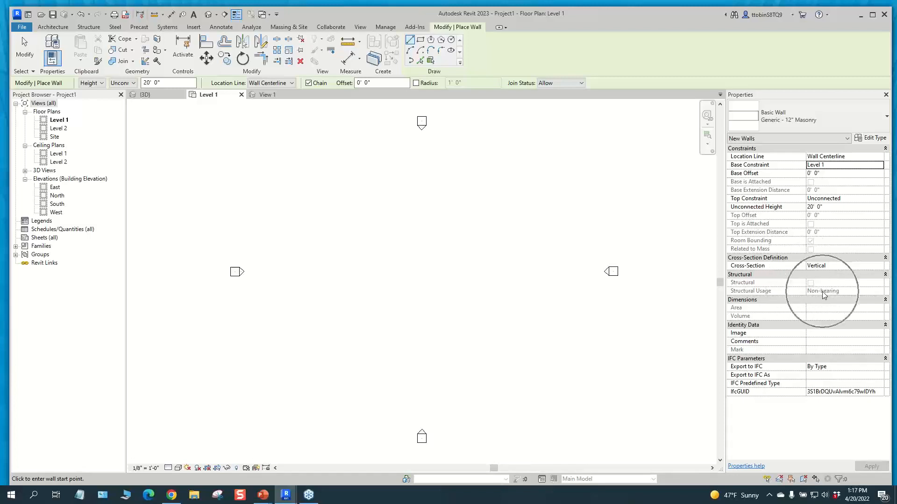
Step: Draw a horizontal wall about 23' 6" long between the north and west elevation markers and end the wall command
click(318, 194)
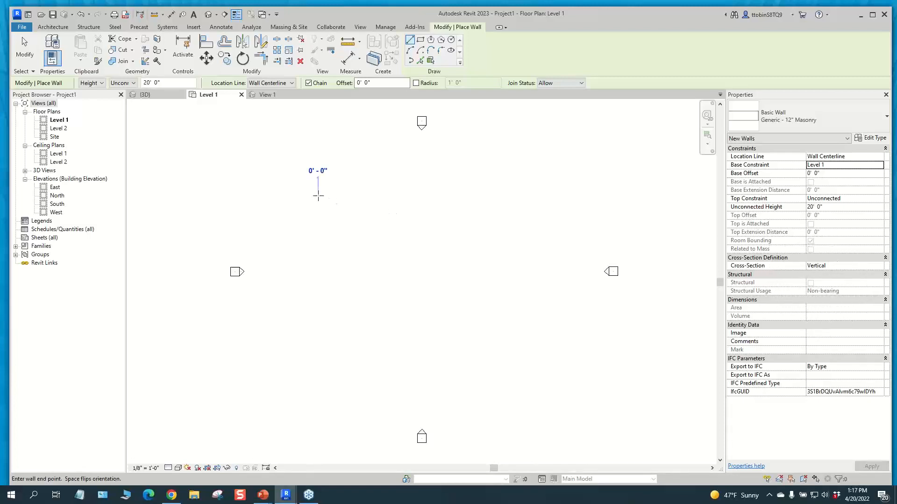
click(370, 194)
scroll(362, 213, up, 3)
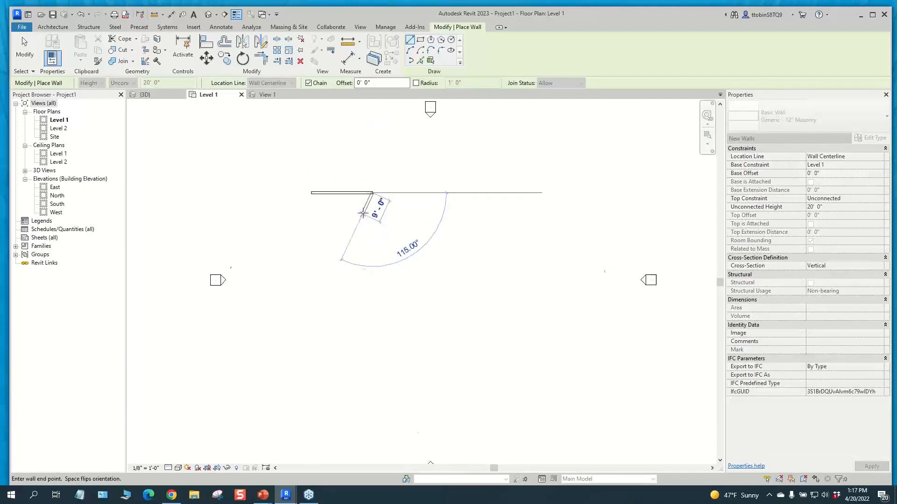
scroll(363, 214, up, 1)
key(Escape)
key(Escape)
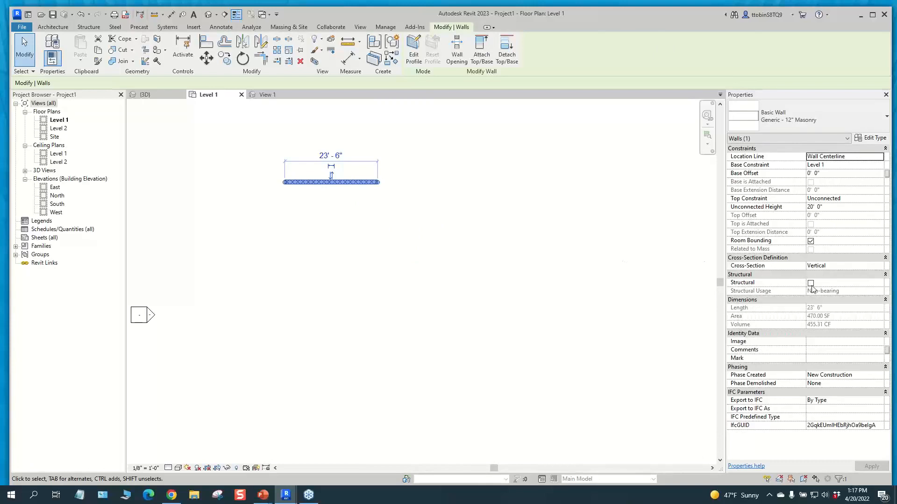
Step: Make the horizontal masonry wall structural, set its Structural Usage to Non-bearing, and deselect it
click(810, 283)
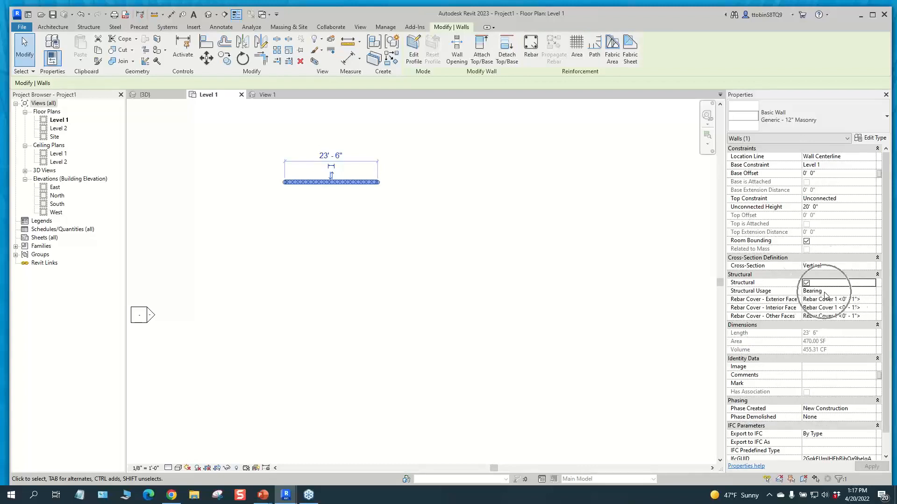
click(871, 292)
click(872, 291)
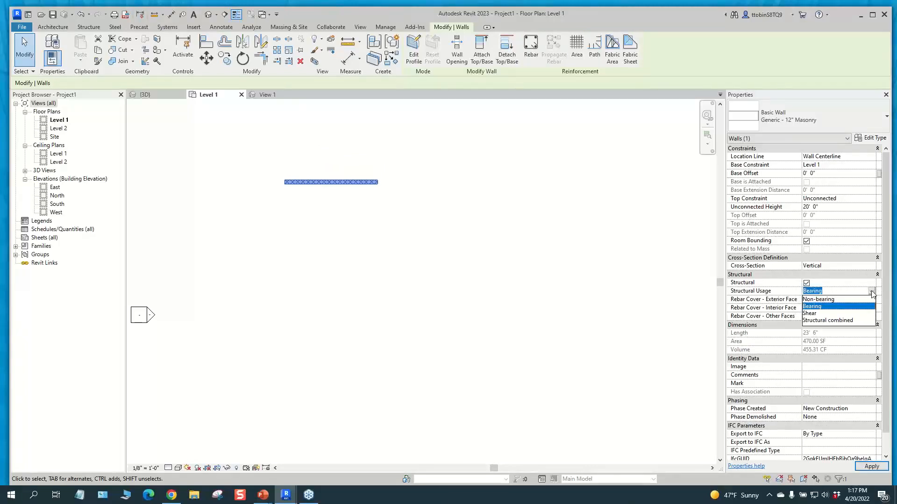
click(825, 300)
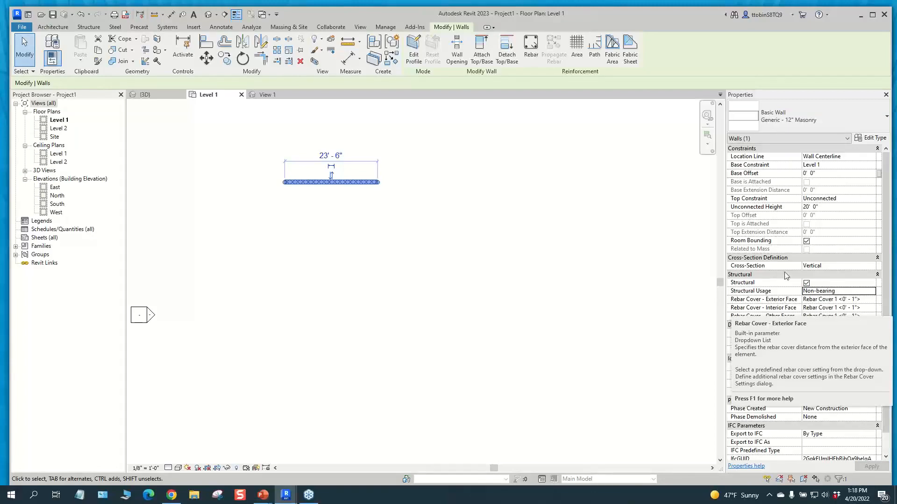
click(505, 208)
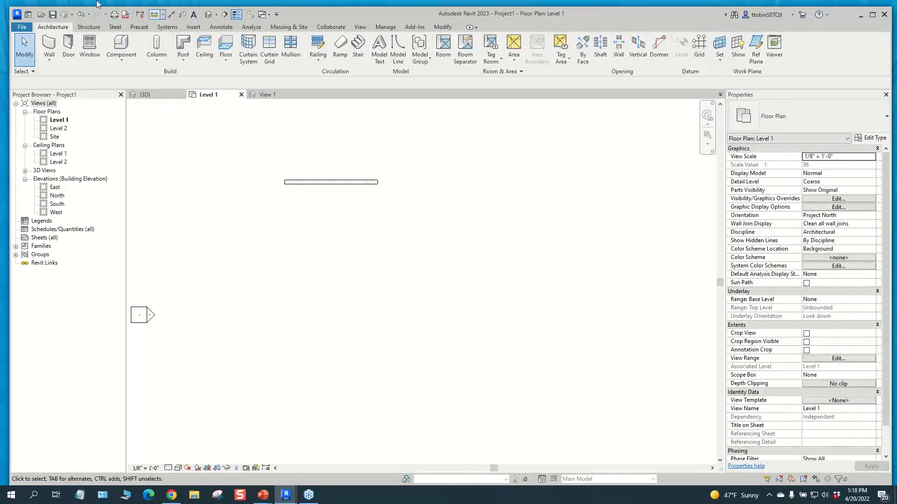
Step: Draw a vertical structural wall about 14' long downward from the horizontal wall, about 10' from its west end, and end the command
click(89, 28)
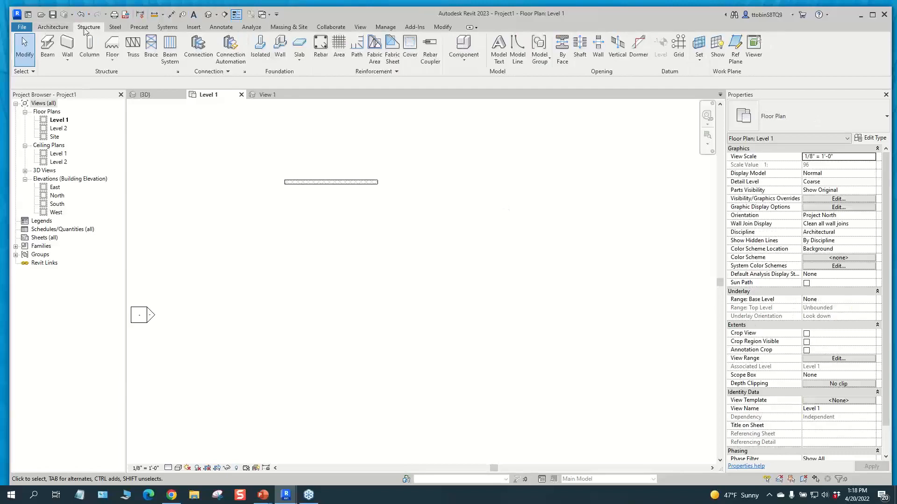
click(67, 45)
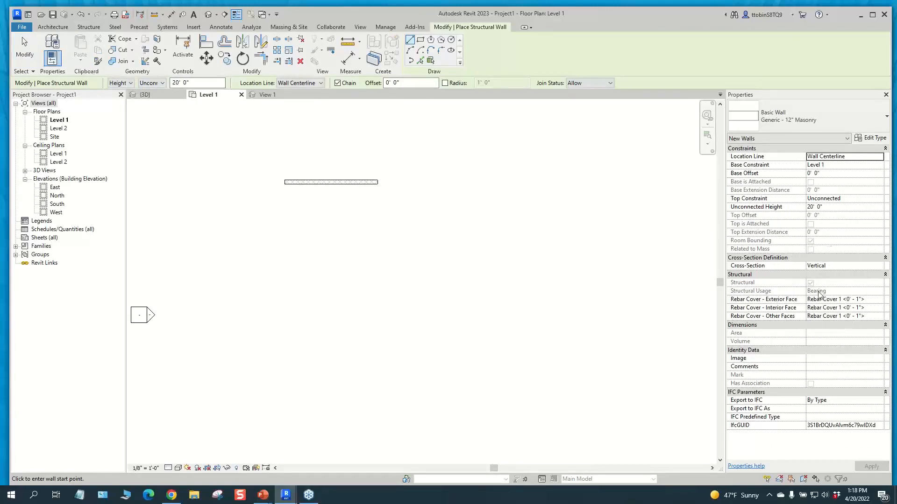
click(324, 183)
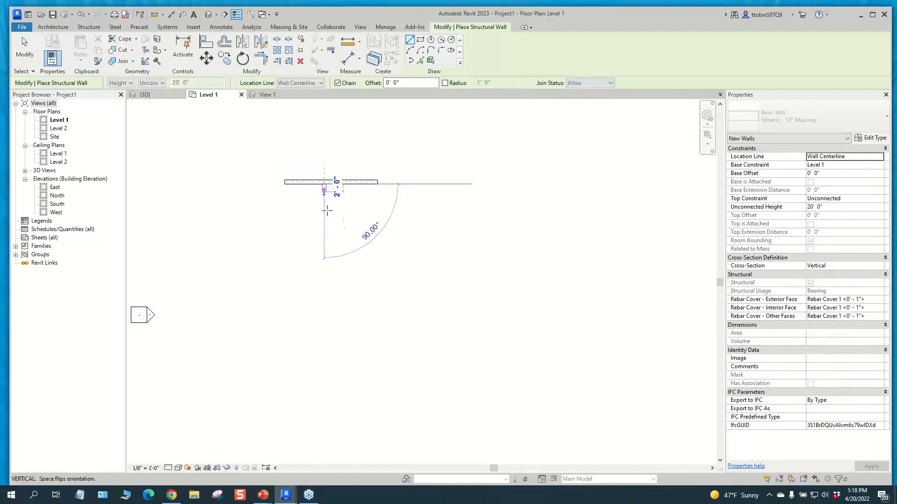
click(324, 237)
key(Escape)
key(Escape)
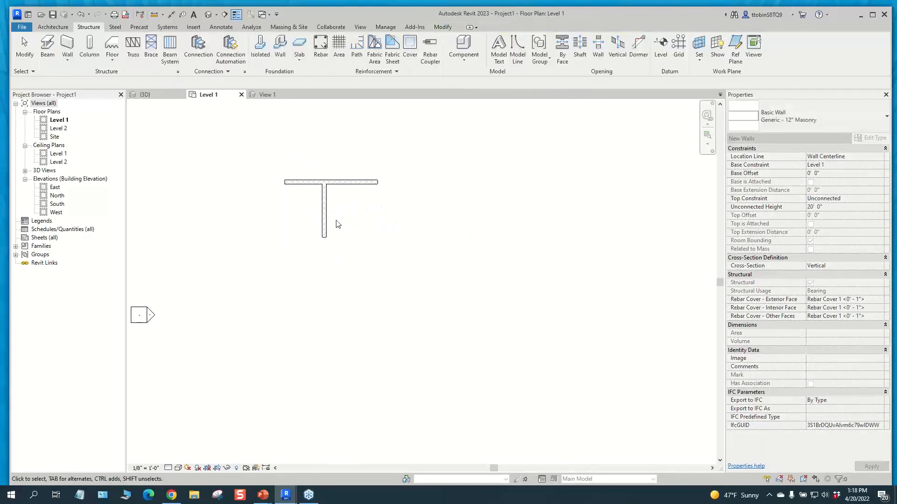
Step: Set the vertical wall's Structural Usage to Non-bearing and deselect the wall
click(325, 226)
click(822, 291)
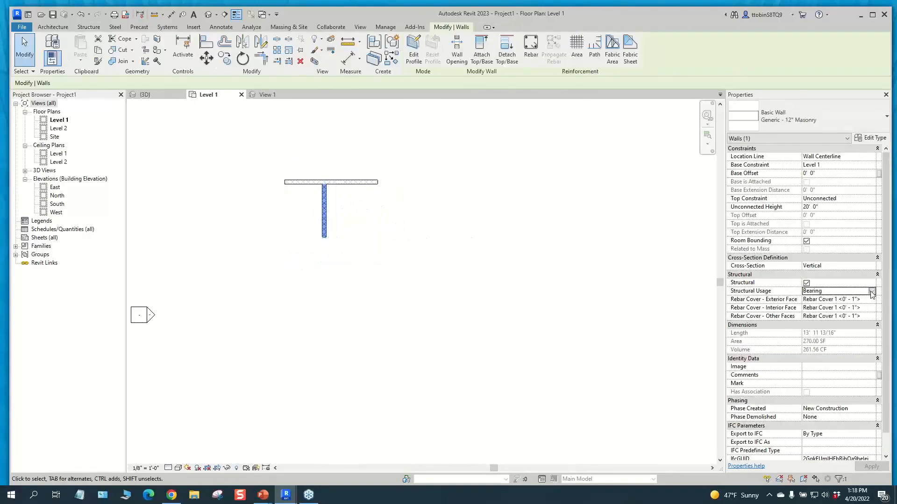
click(817, 291)
click(818, 299)
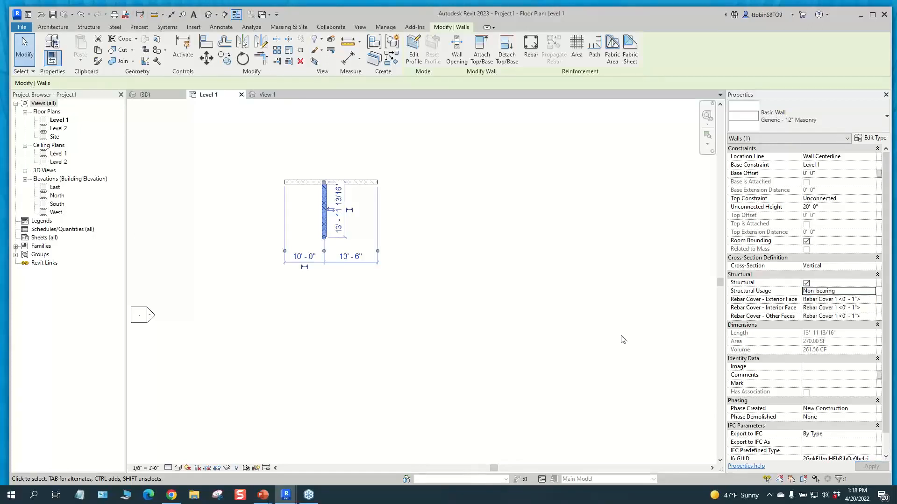
key(Escape)
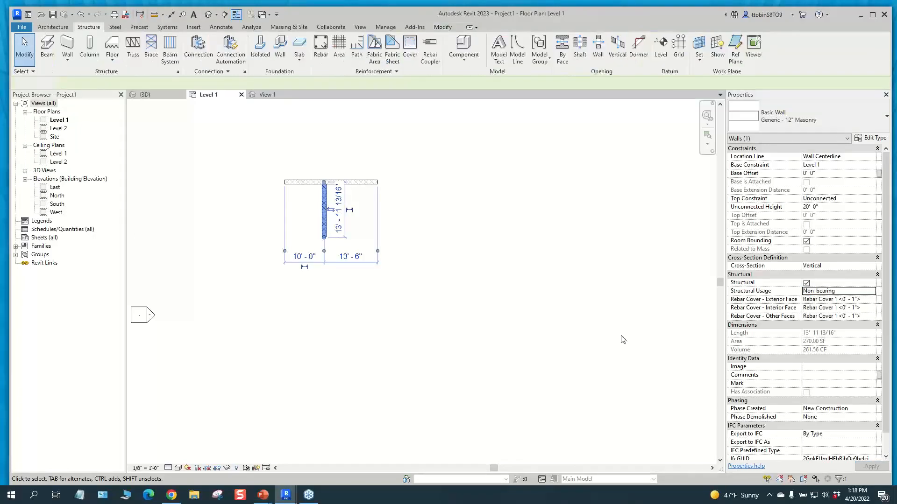
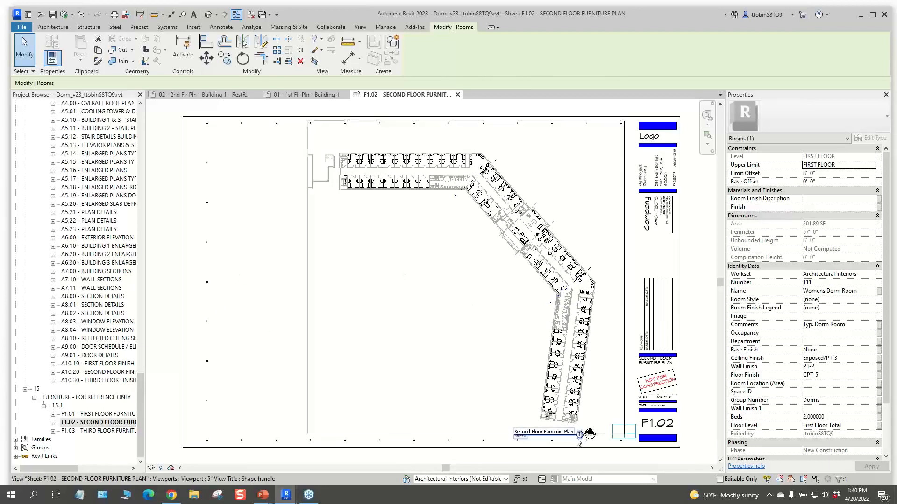
Step: Check the sheet viewport's positioning options, search its views for "furn", and swap it to 01-1st Flr Furniture Pln - Building 2
click(439, 262)
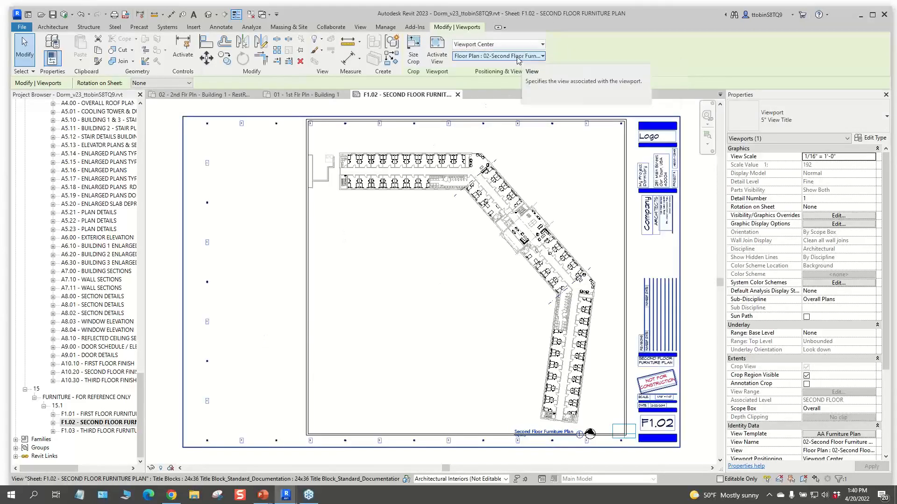
click(529, 45)
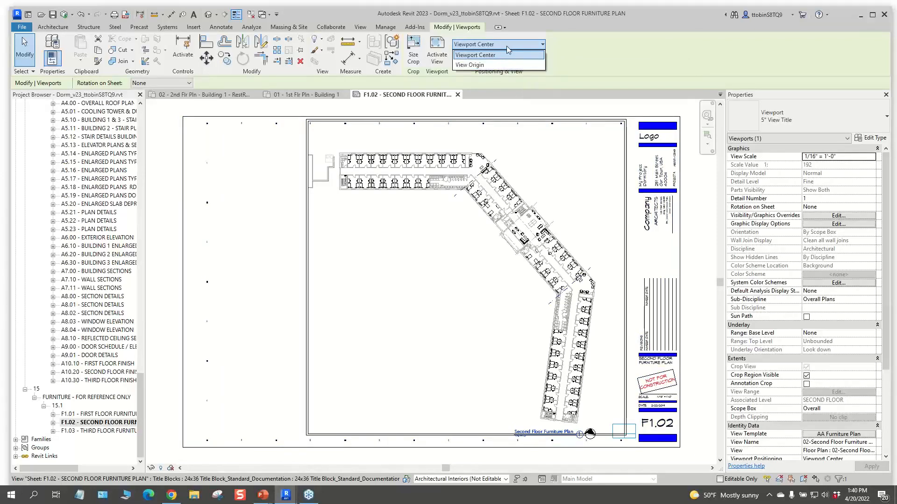
click(506, 46)
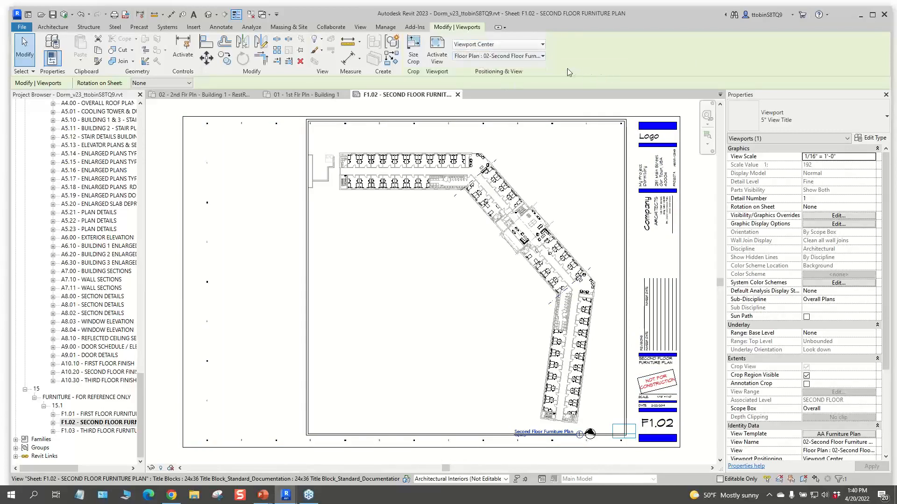
click(534, 60)
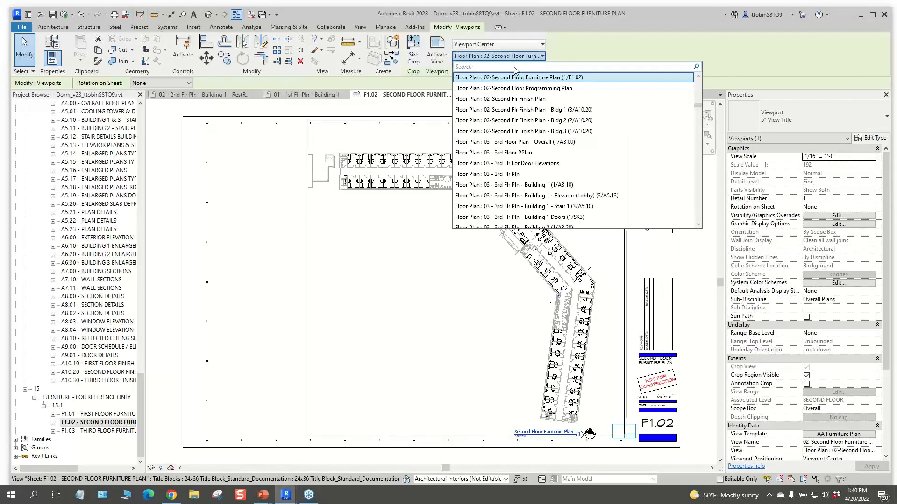
text(furn)
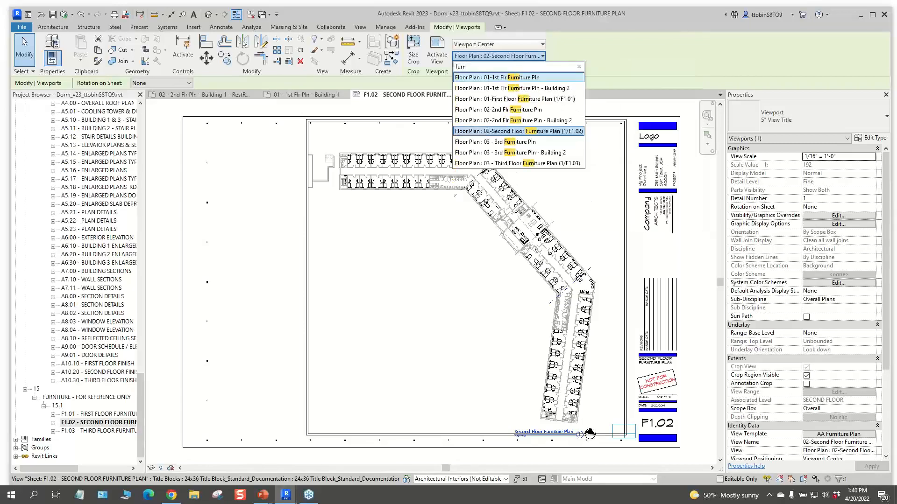
click(521, 89)
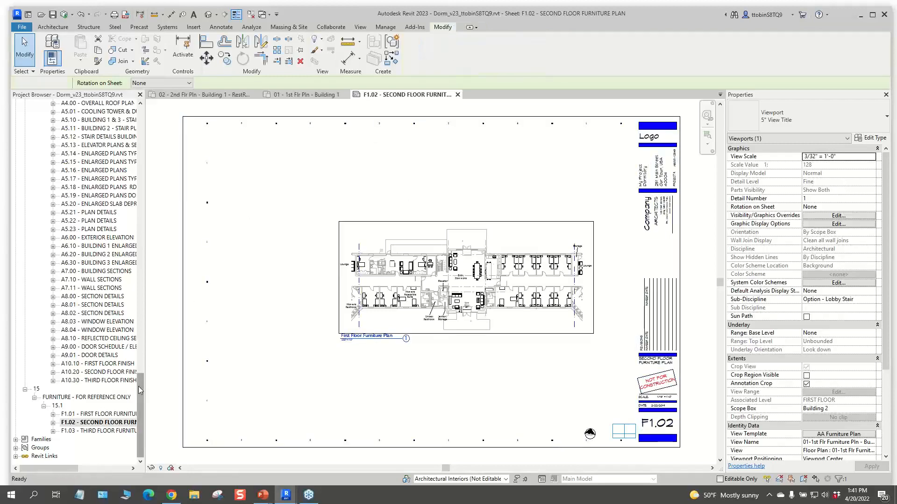
Step: Place the Furniture Schedule on sheet F1.02 to the left of the furniture plan and examine its item counts
drag(138, 385, 133, 259)
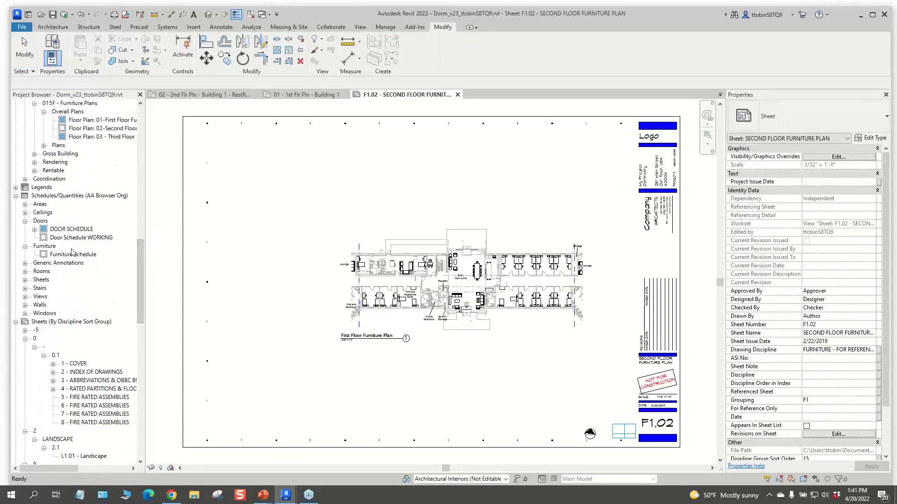
key(ctrl)
key(ctrl)
key(ctrl)
click(65, 255)
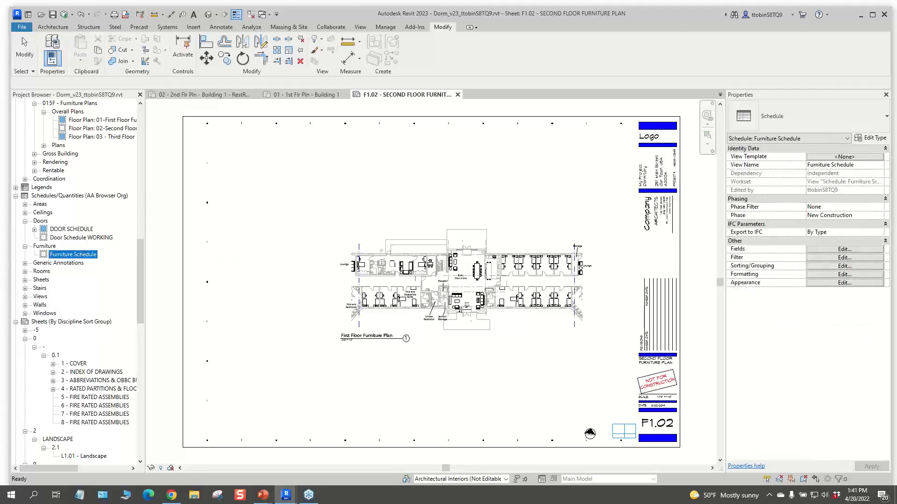
drag(279, 279, 280, 280)
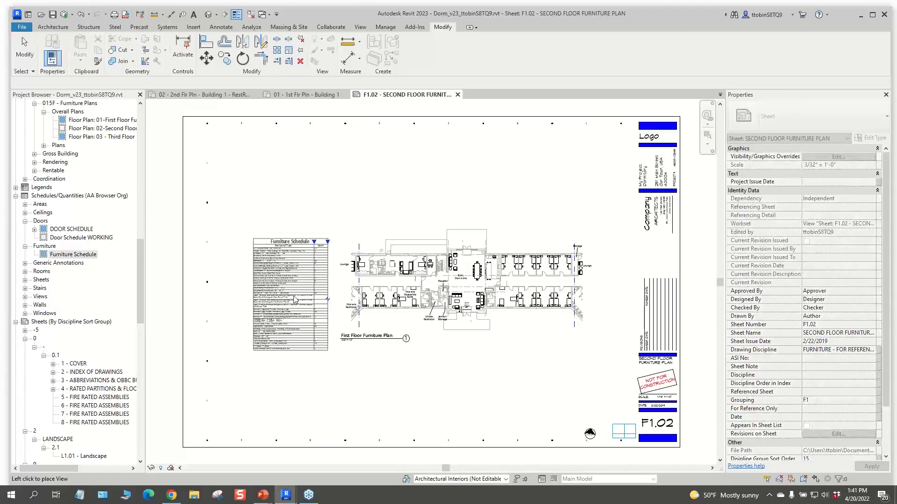
click(294, 293)
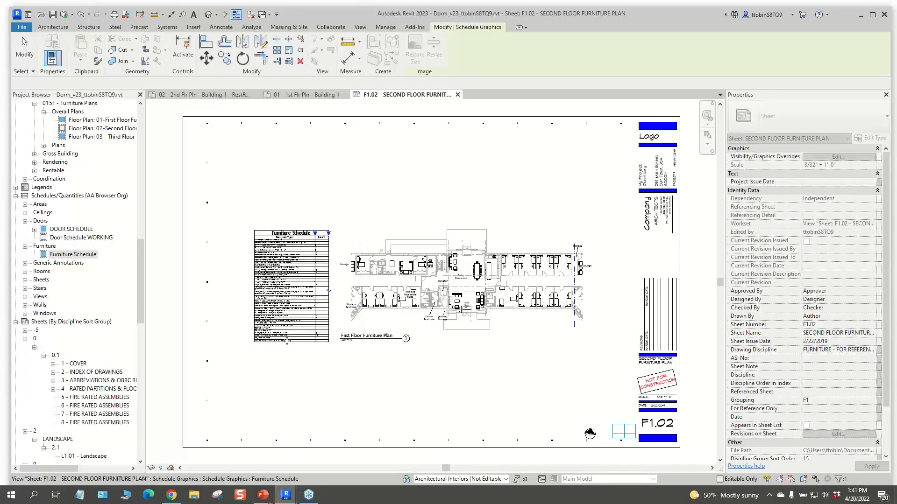
scroll(316, 325, up, 1)
scroll(315, 325, up, 2)
key(Escape)
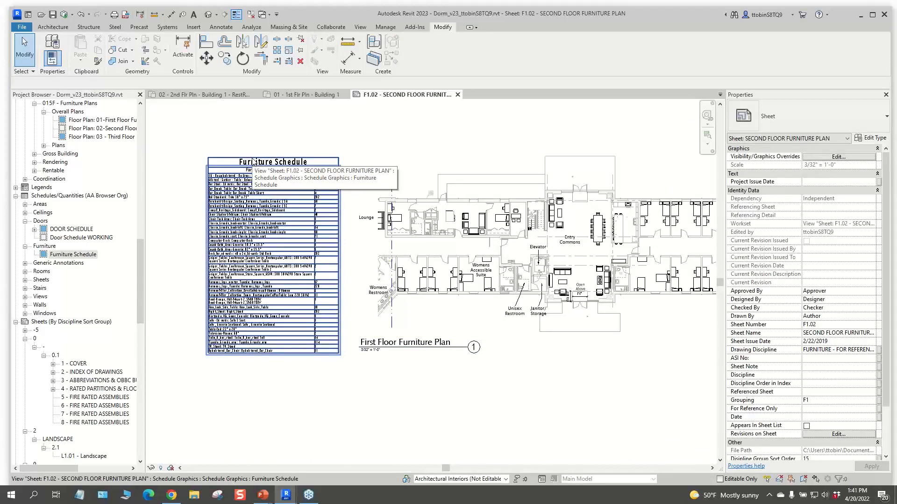
scroll(256, 192, up, 2)
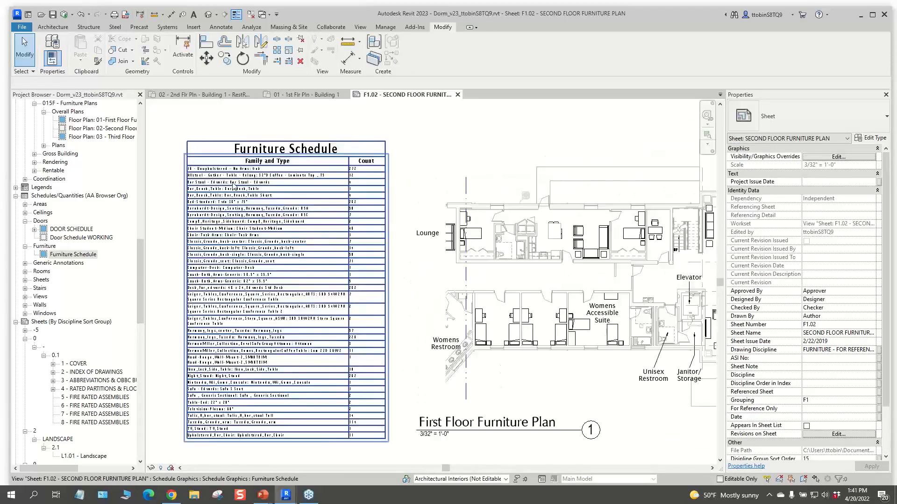
scroll(233, 185, up, 2)
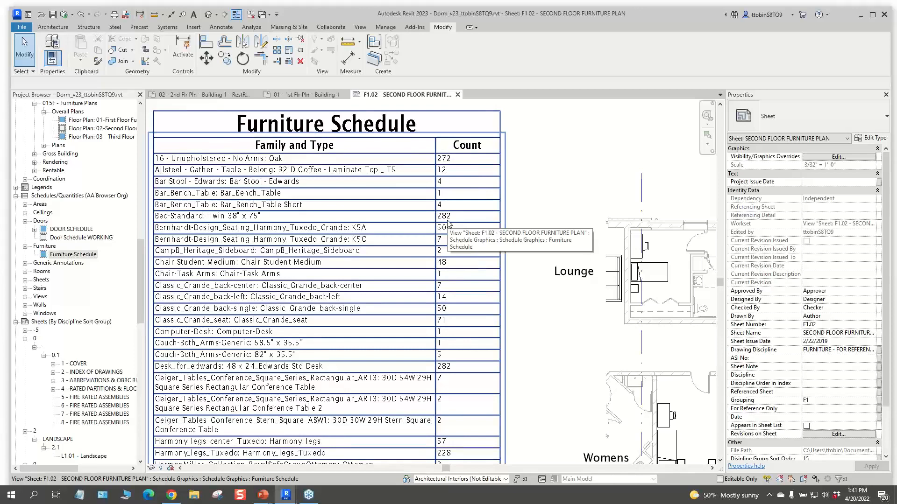
middle_click(570, 194)
middle_click(570, 194)
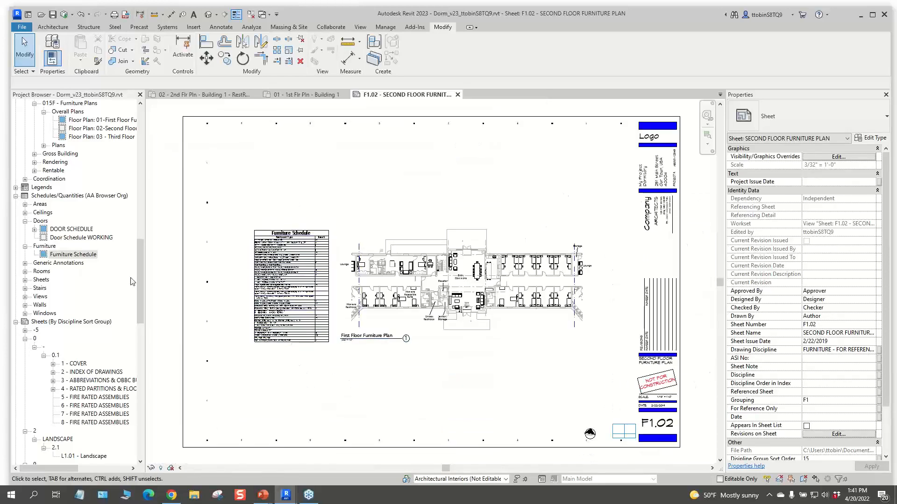
Step: Turn on Filter by sheet in the Furniture Schedule's filter properties and apply it
click(79, 258)
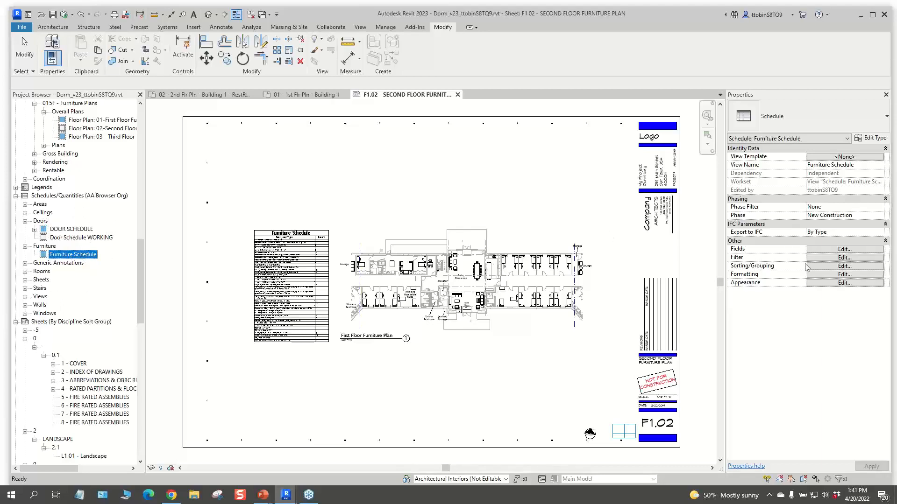
click(827, 257)
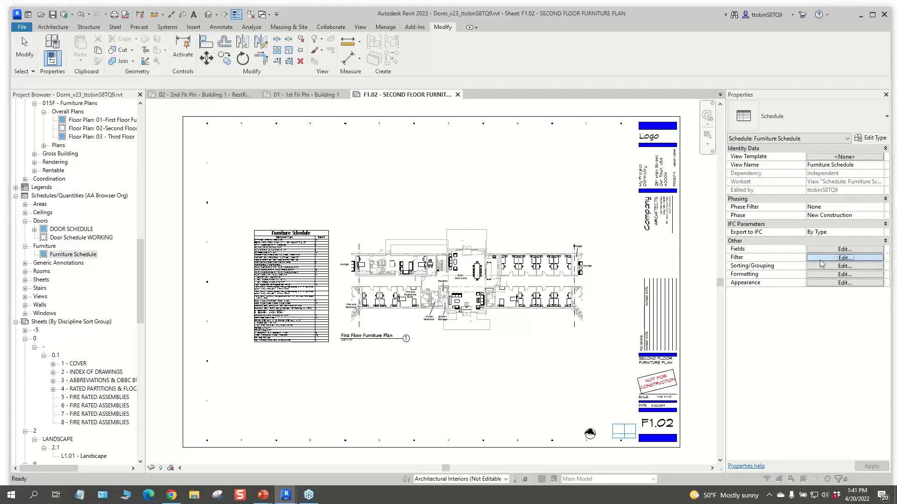
click(484, 284)
click(484, 284)
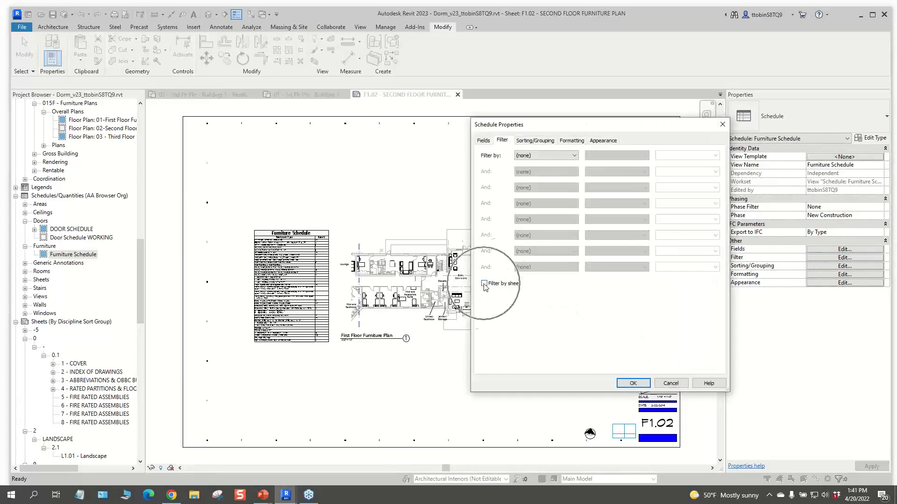
click(484, 285)
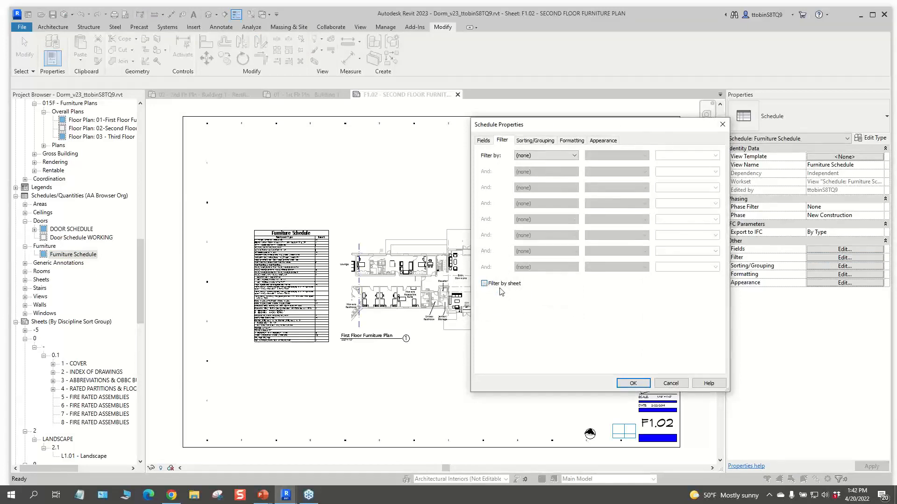
click(632, 383)
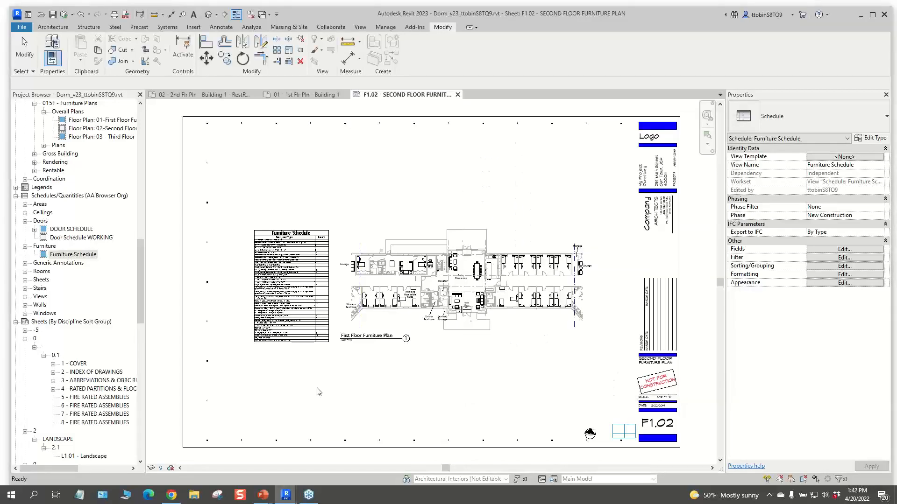
Step: Examine the counts in the sheet-filtered Furniture Schedule and select the First Floor Furniture Plan viewport beside it
scroll(271, 237, up, 2)
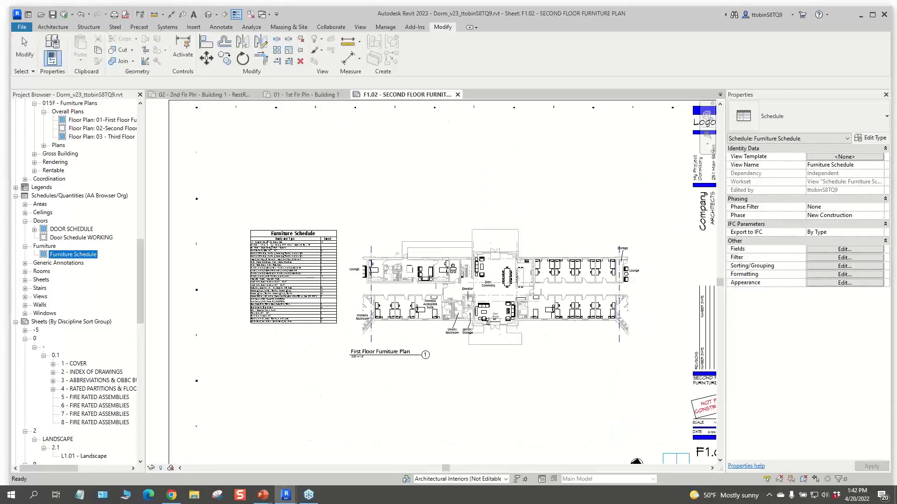
scroll(269, 244, up, 4)
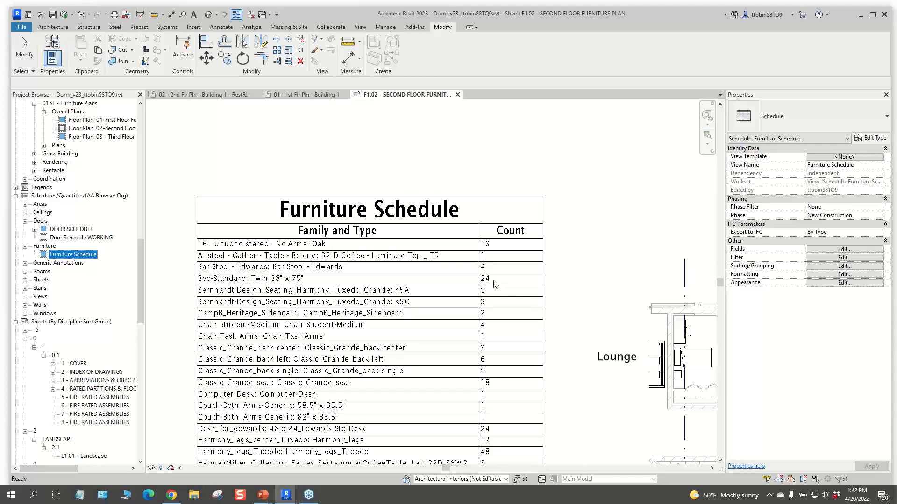
scroll(495, 284, down, 4)
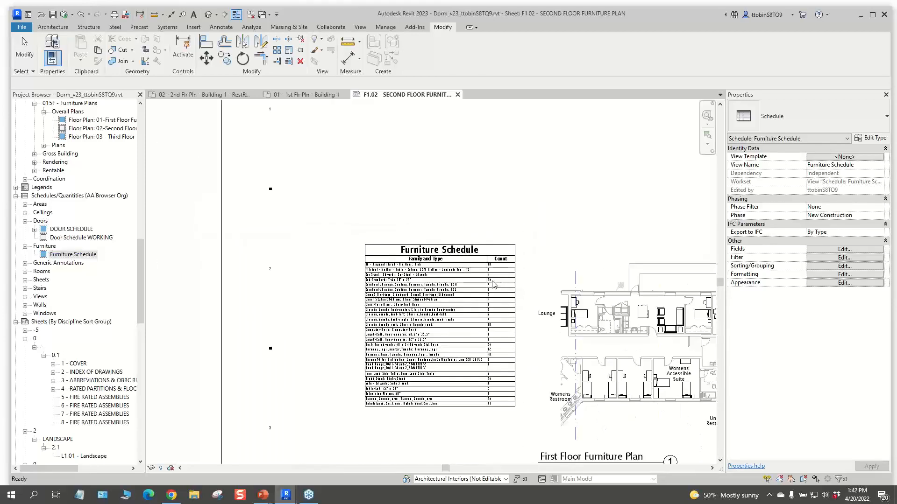
middle_drag(457, 279, 334, 219)
scroll(473, 340, down, 1)
middle_drag(550, 397, 407, 381)
click(415, 311)
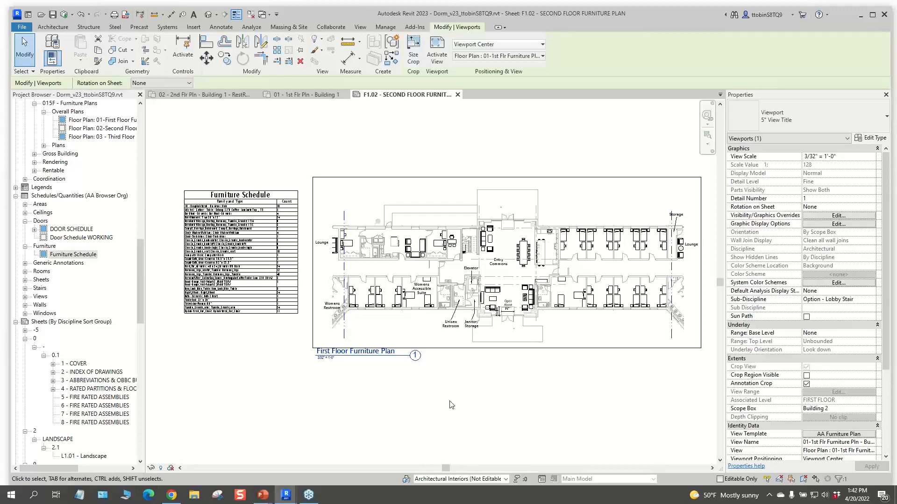
Step: Search the viewport's views for "furn", swap it to 03 - 3rd Furniture Pln - Building 2, and examine the Furniture Schedule counts
click(530, 57)
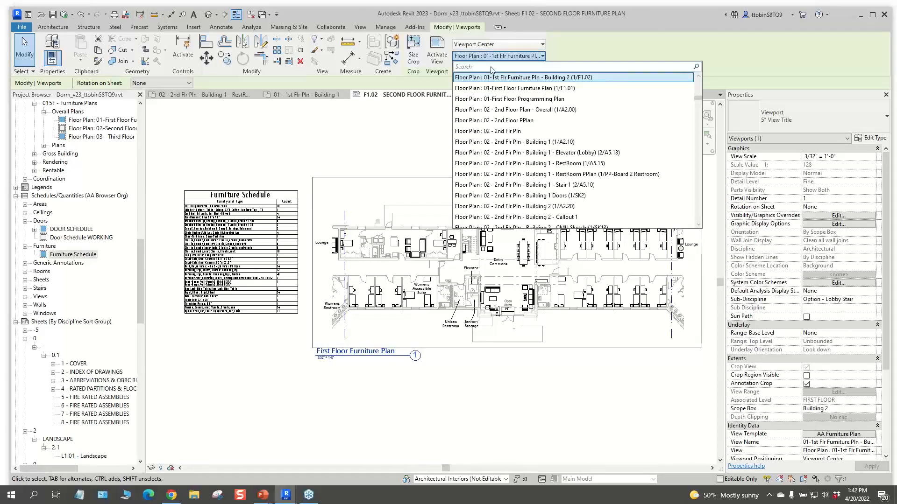
text(furn)
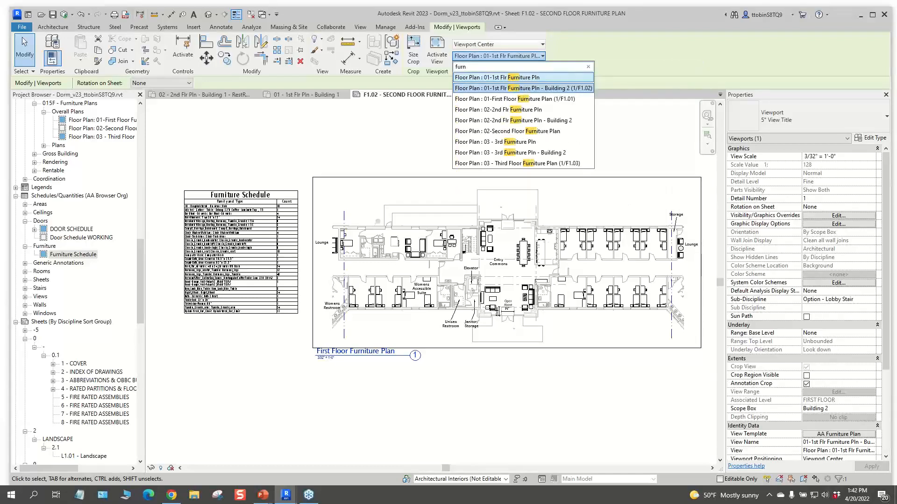
click(487, 153)
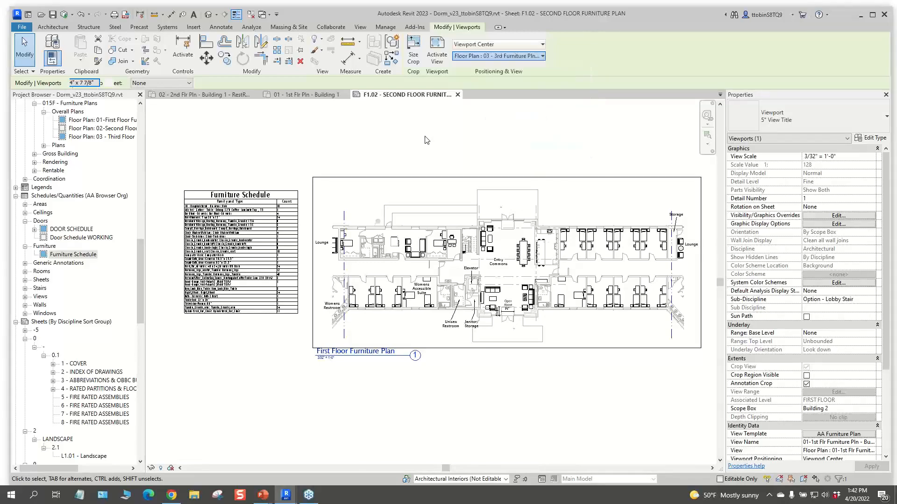
scroll(220, 218, up, 5)
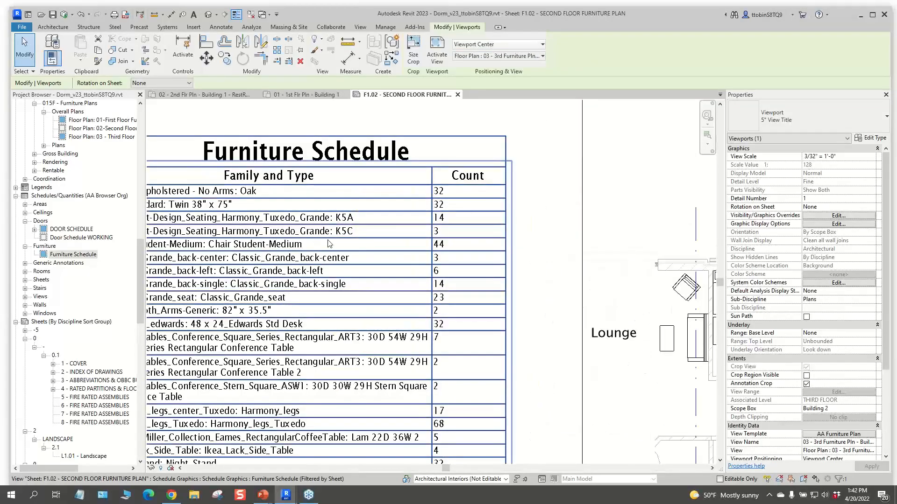
middle_drag(337, 245, 410, 247)
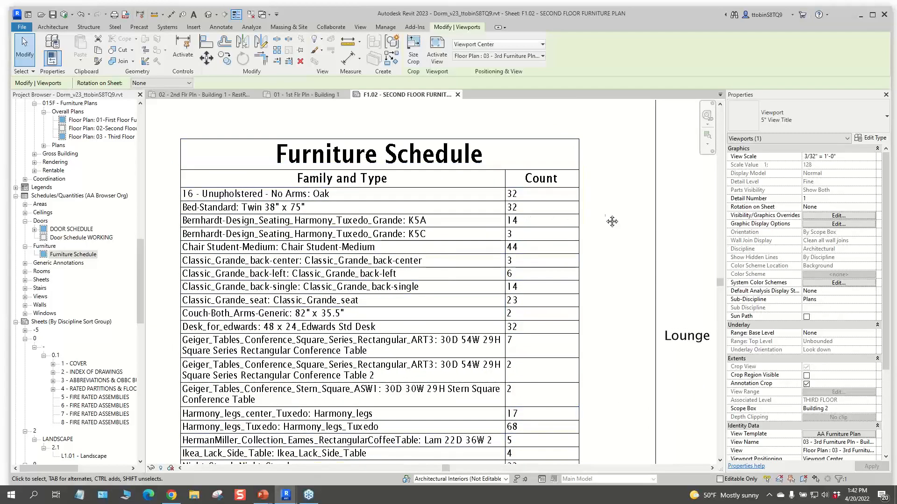
key(z)
key(f)
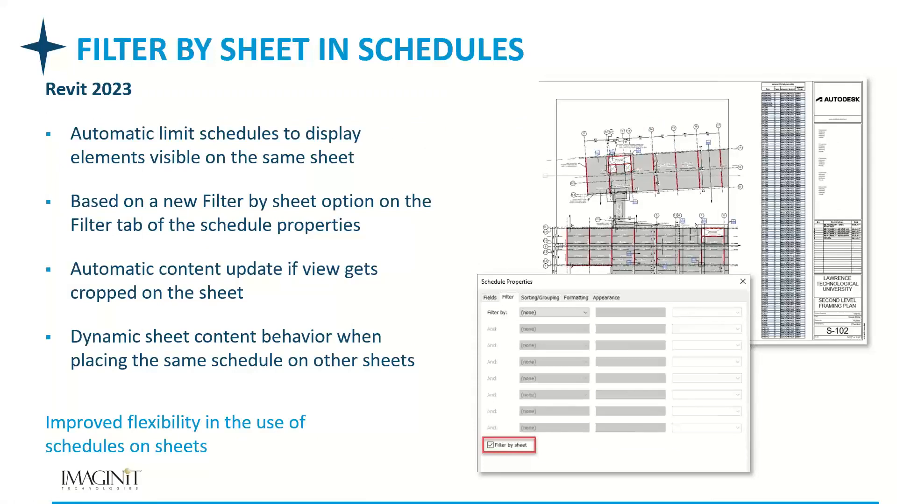
key(Right)
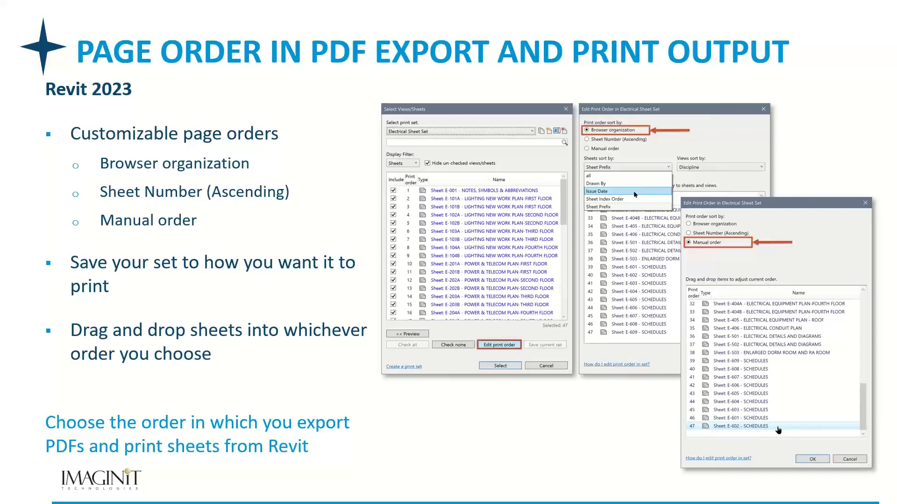
Step: Switch back to Revit, bring the project's sheet list into view, and open the PDF export settings
key(alt+Tab)
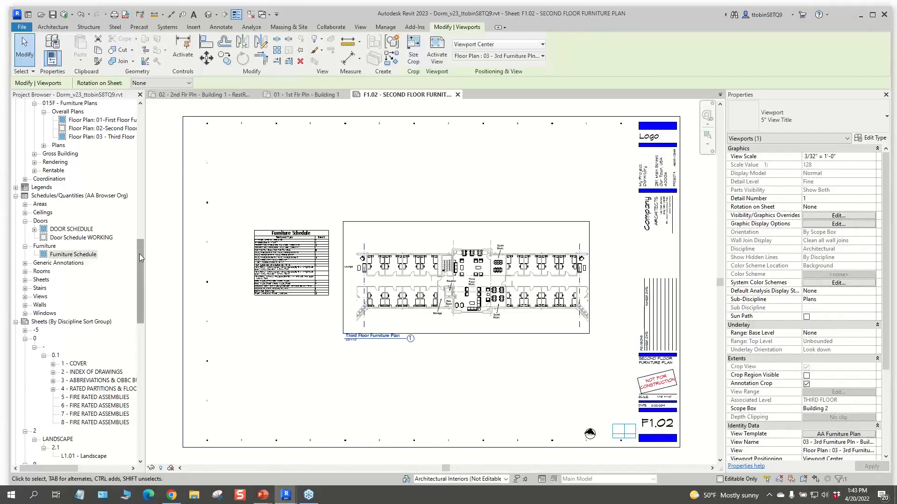
drag(139, 253, 136, 302)
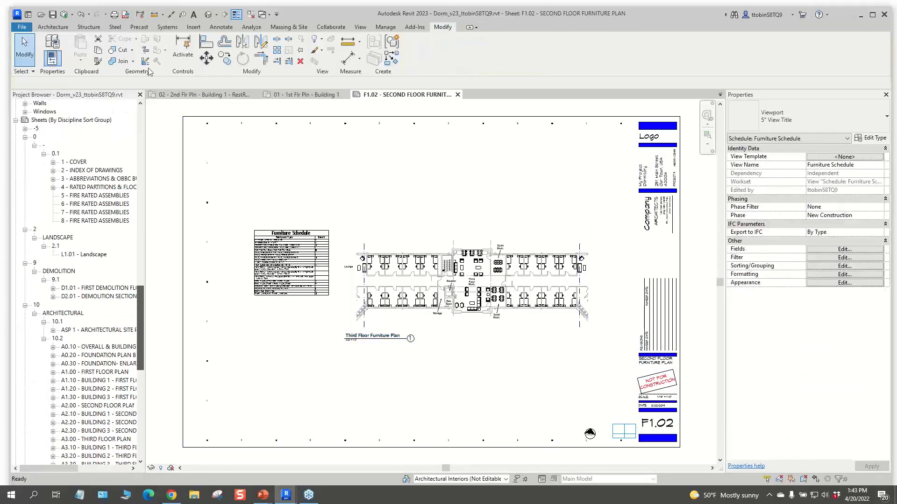
key(ctrl)
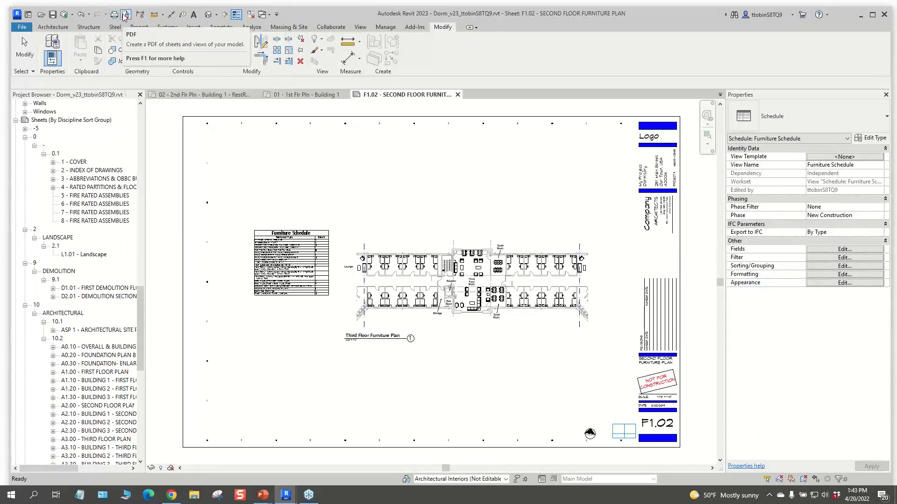
click(122, 18)
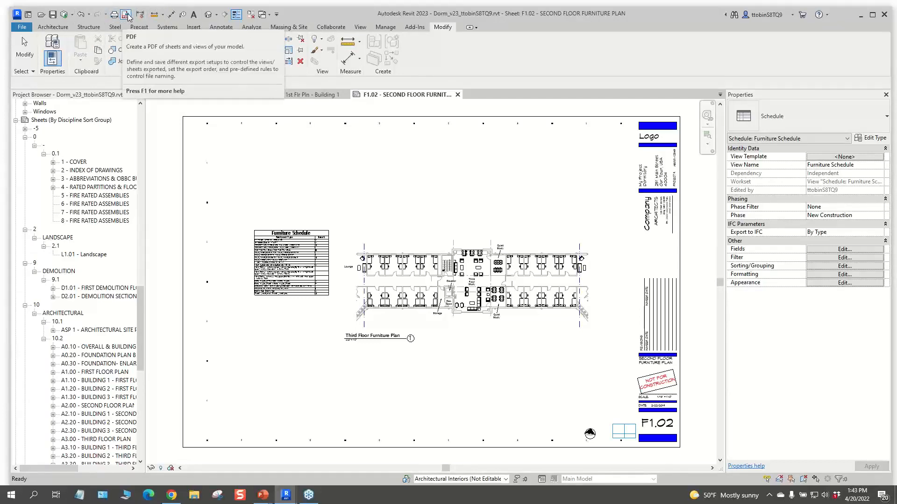
click(128, 17)
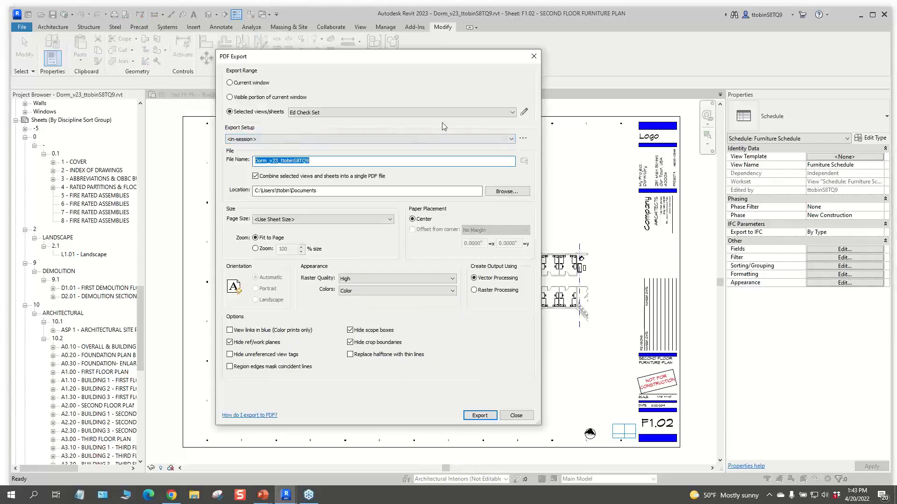
Step: Set the PDF export range to the <in-session> set of selected views/sheets and review the combined-file and location options
click(303, 112)
click(303, 121)
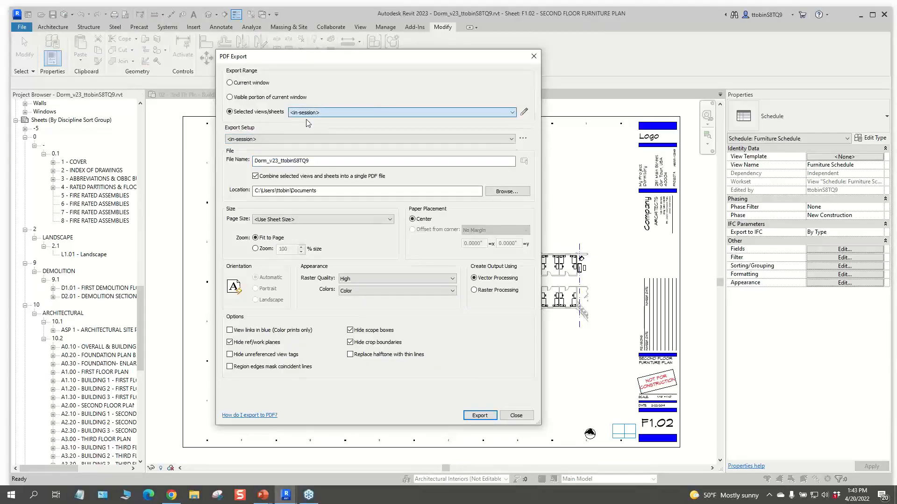
drag(329, 63, 381, 56)
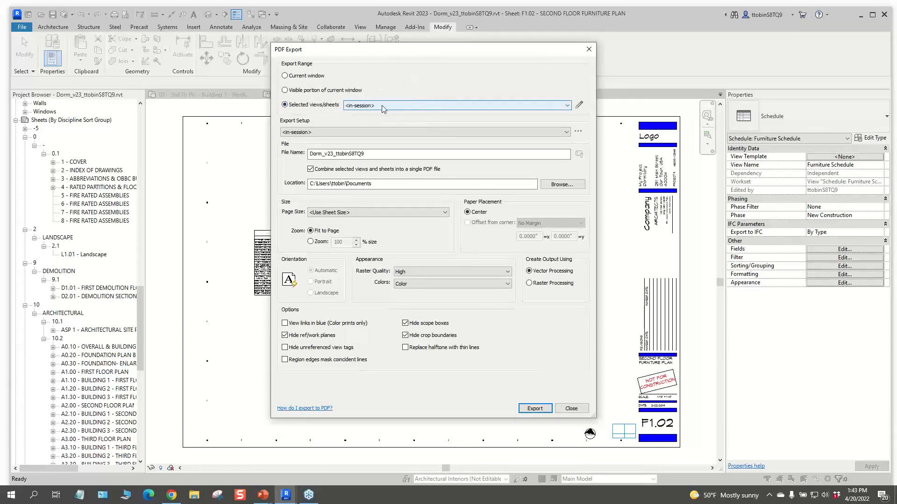
click(362, 188)
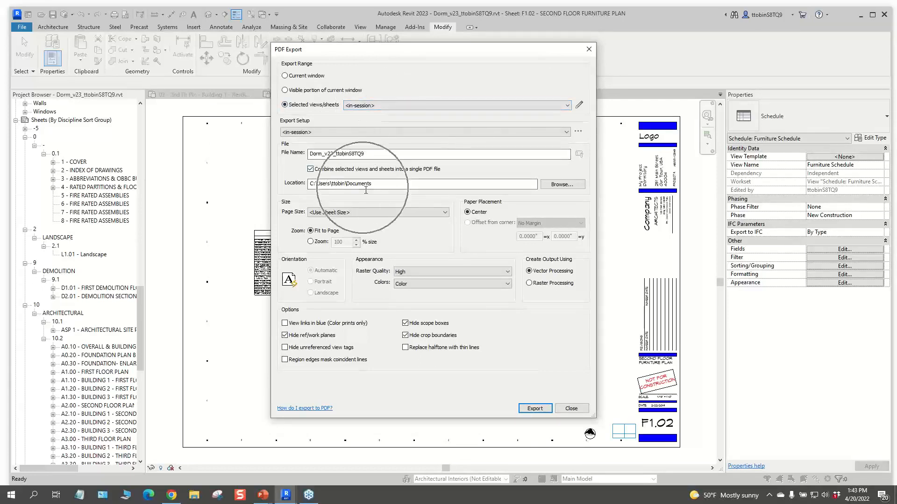
click(323, 171)
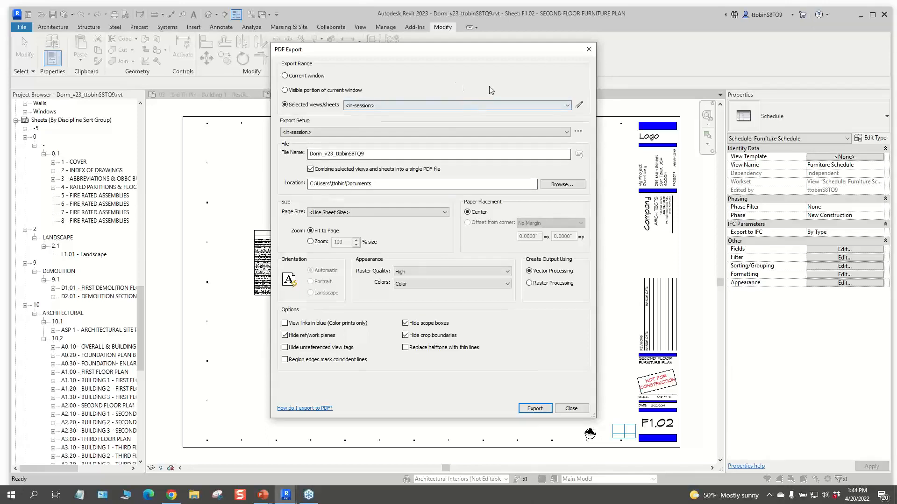
Step: Open the in-session print set for editing and limit its display filter to Sheets, excluding 2D and 3D views
click(579, 105)
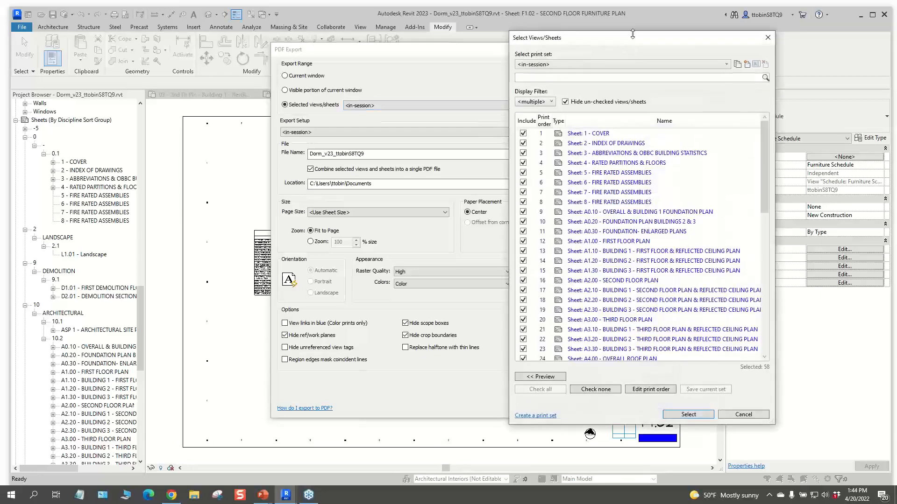
drag(634, 45, 503, 45)
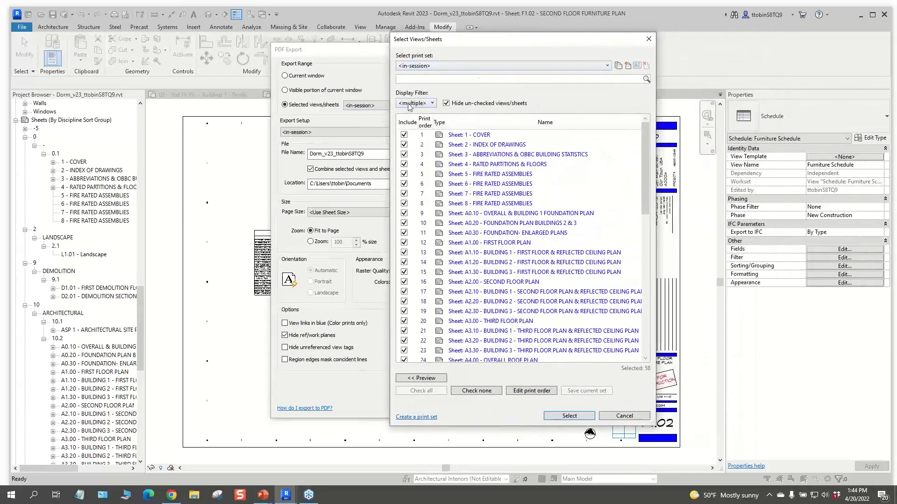
click(413, 103)
click(403, 113)
click(403, 121)
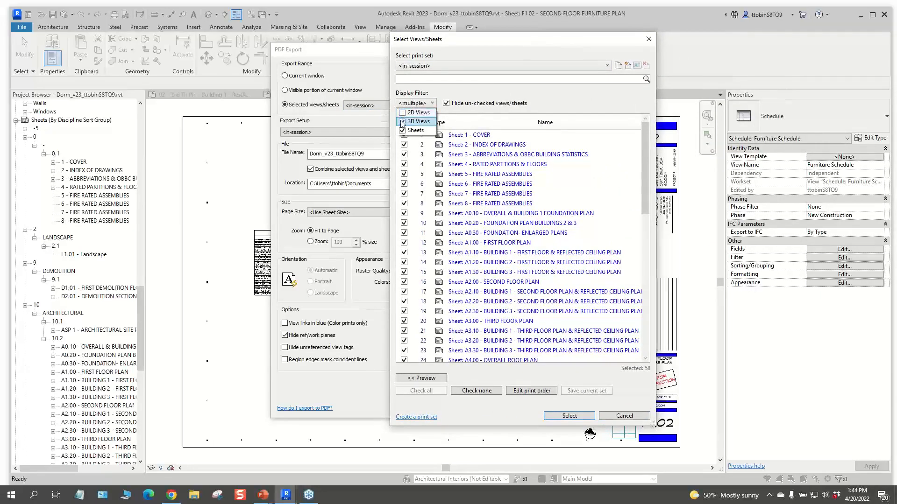
click(570, 99)
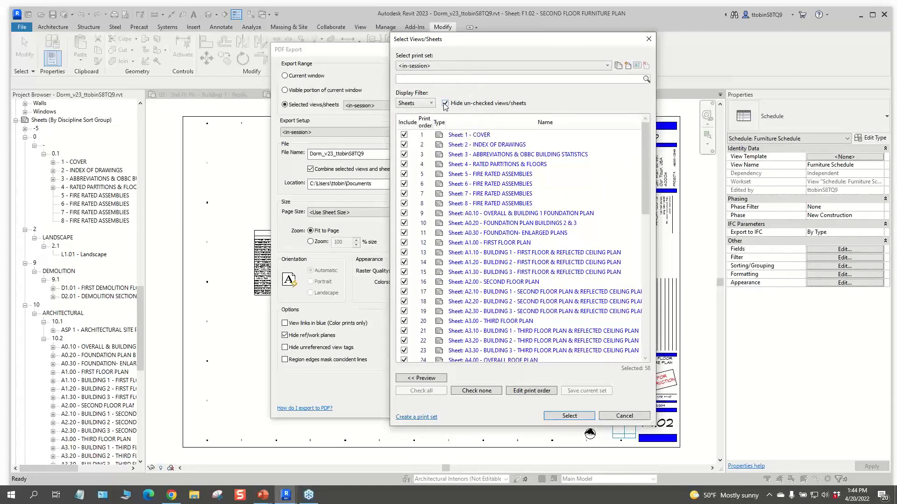
Step: Include unchecked sheets D1.01, D2.01 and L1.01 in the print set, and hide the un-checked views/sheets again
click(444, 103)
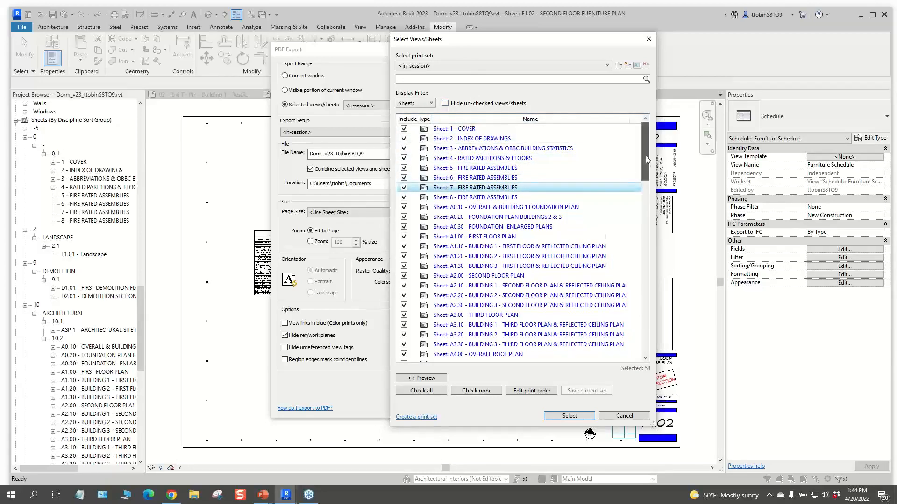
drag(646, 158, 644, 301)
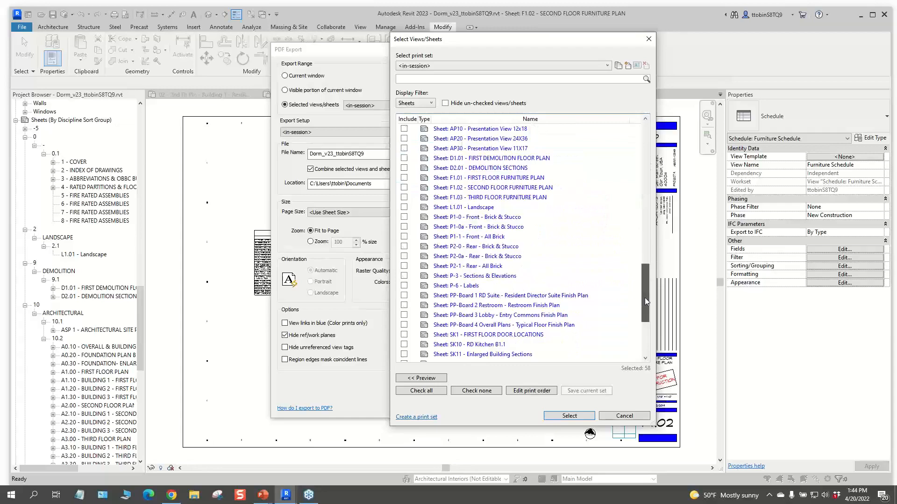
click(405, 159)
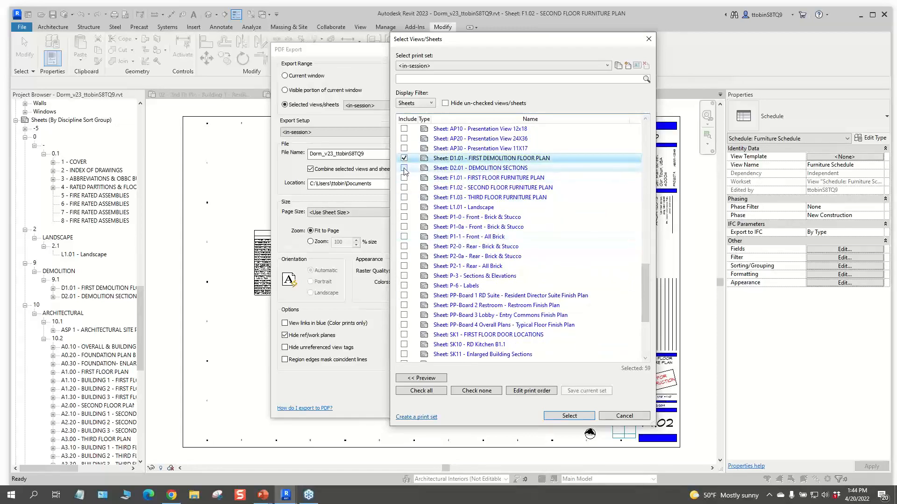
click(404, 168)
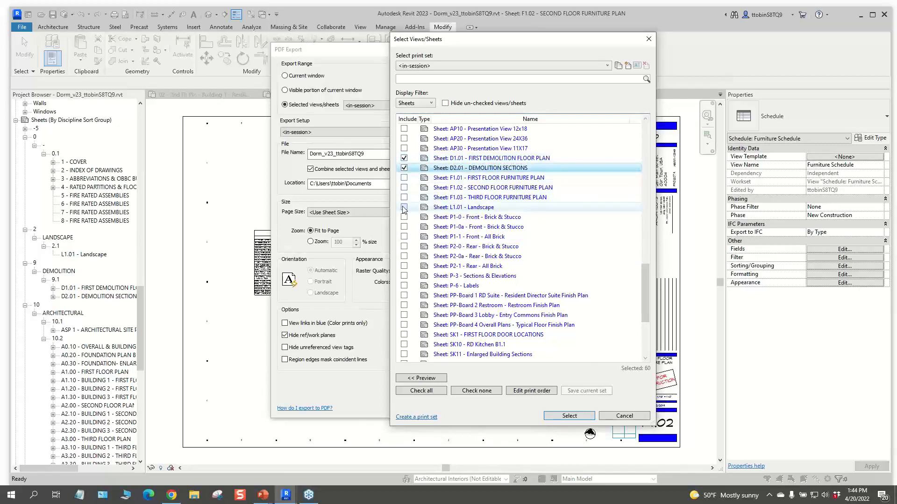
click(405, 208)
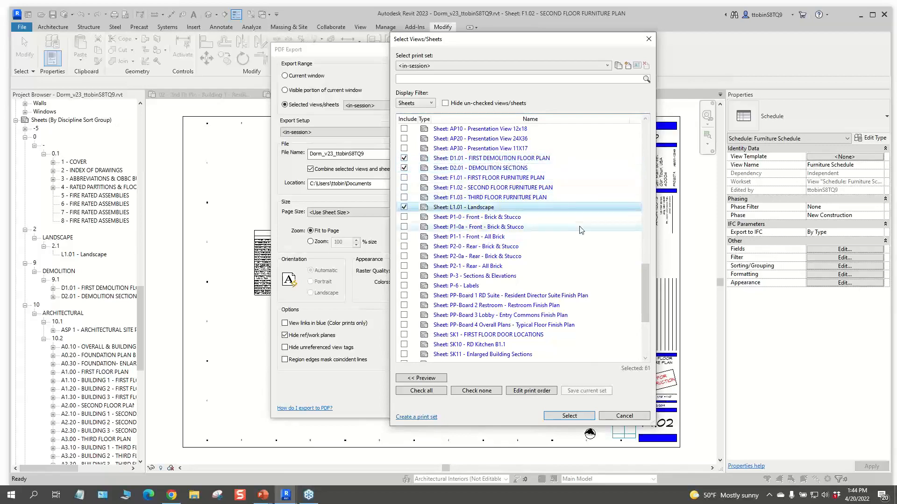
click(445, 103)
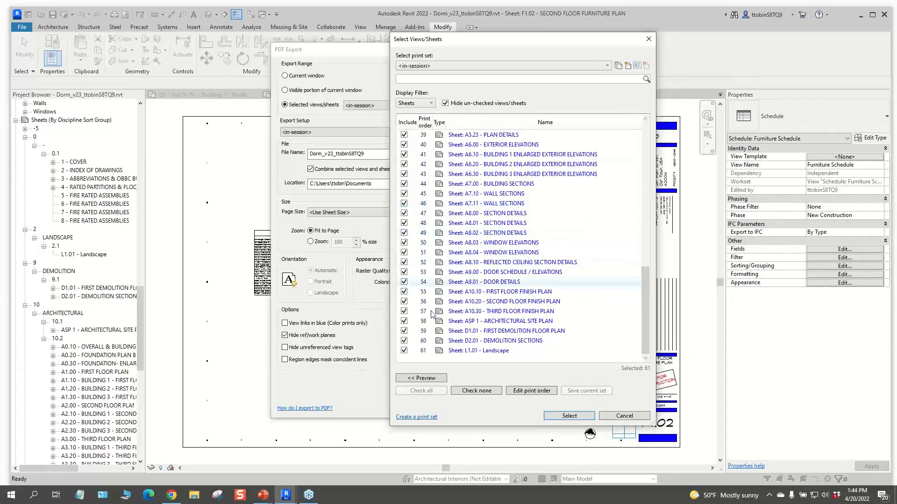
Step: Open the in-session set's print order for editing and sort it by Browser organization, accepting the loss of manual order
click(536, 393)
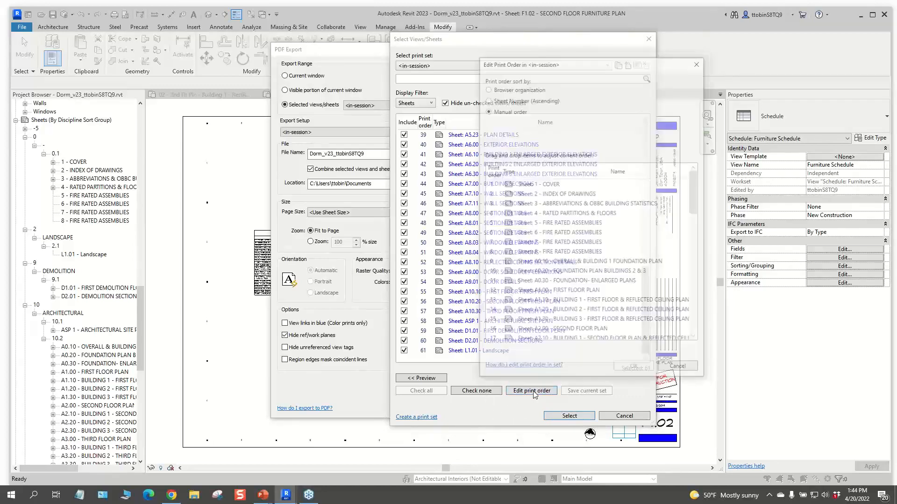
drag(588, 66, 619, 40)
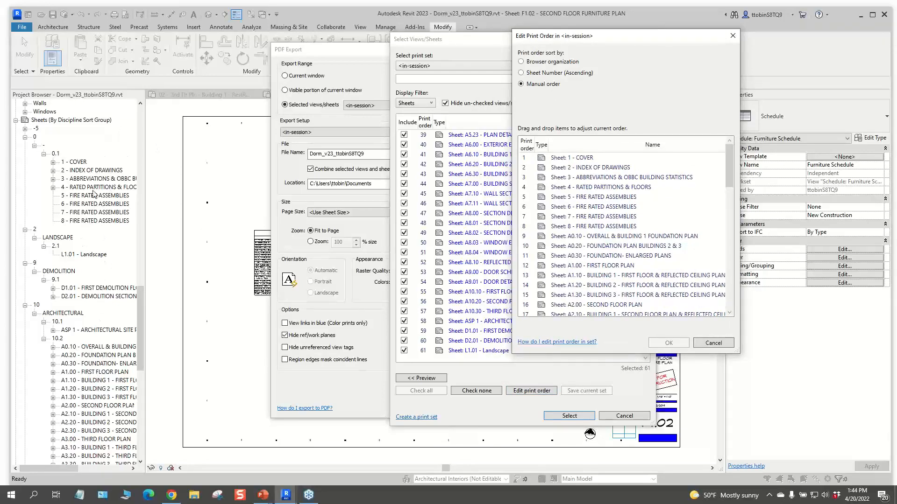
key(ctrl)
click(521, 62)
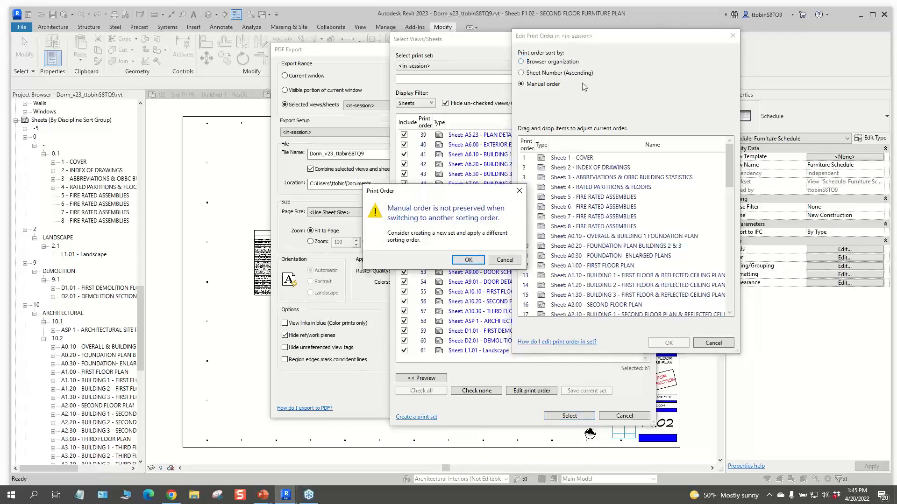
click(468, 261)
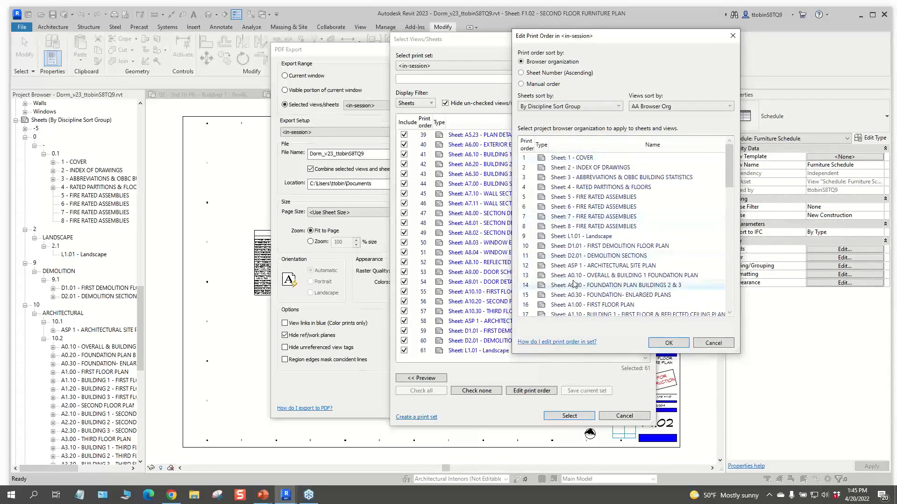
Step: Sort the print order by Sheet Number (Ascending) and review the resulting sheet list
click(522, 72)
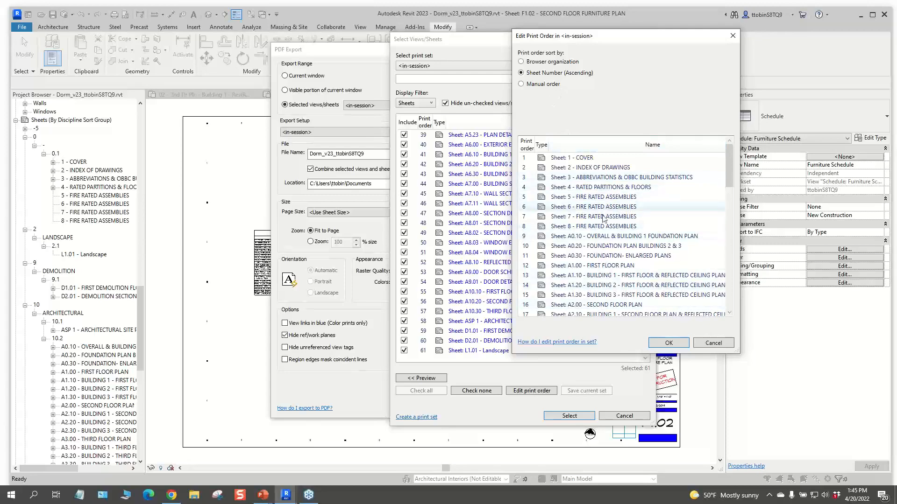
scroll(600, 247, down, 5)
scroll(605, 231, up, 5)
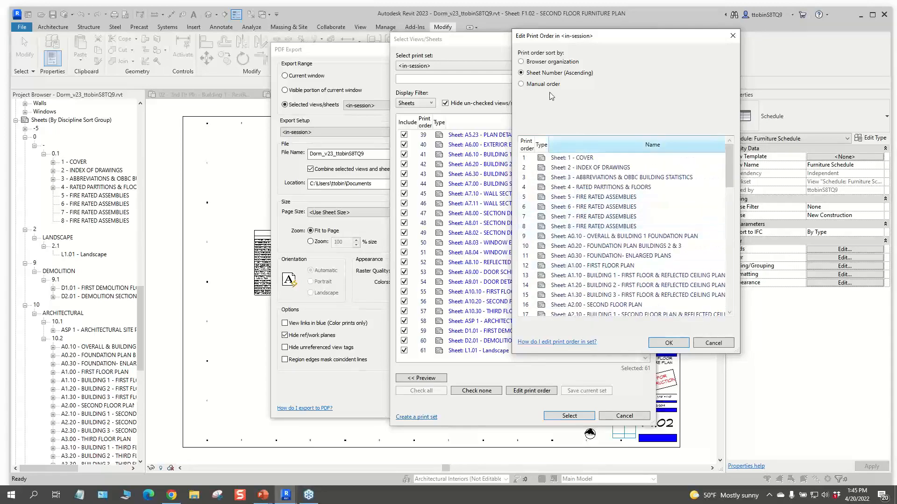
Step: Switch the print order to Manual order and move sheets ASP 1, D1.01, D2.01 and L1.01 directly after sheet 8 - FIRE RATED ASSEMBLIES
click(521, 84)
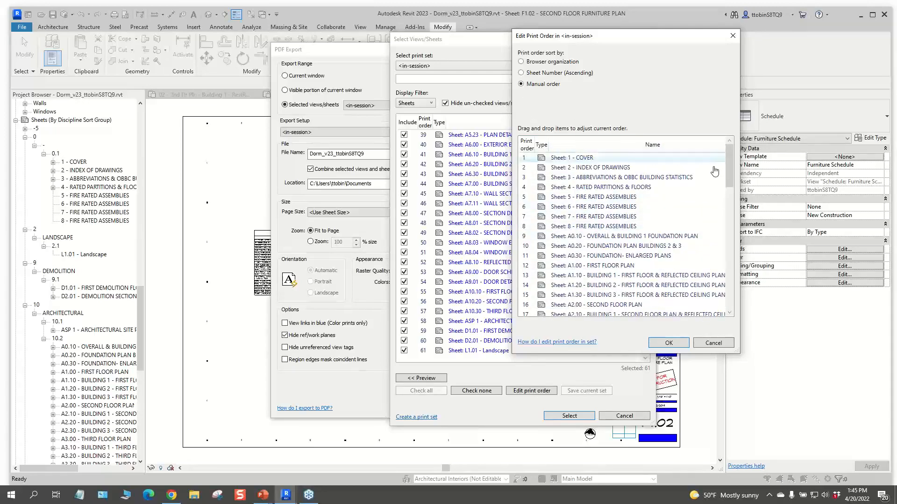
drag(729, 169, 728, 311)
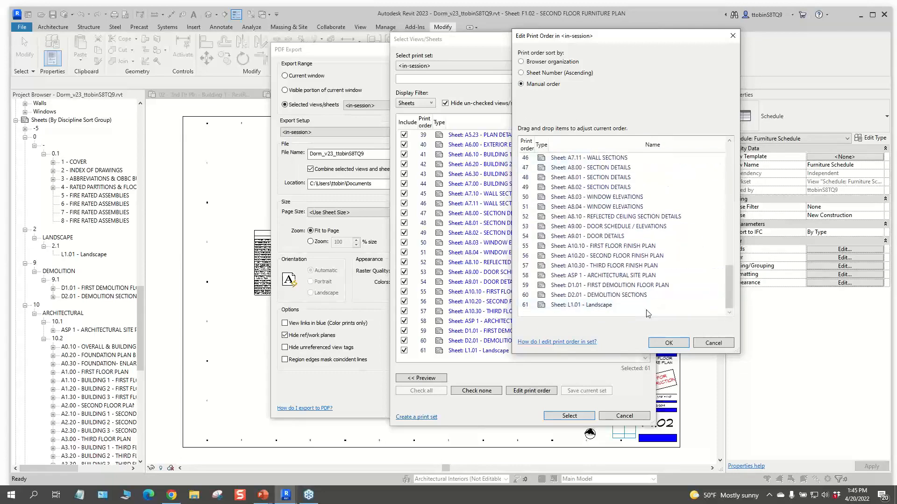
click(600, 305)
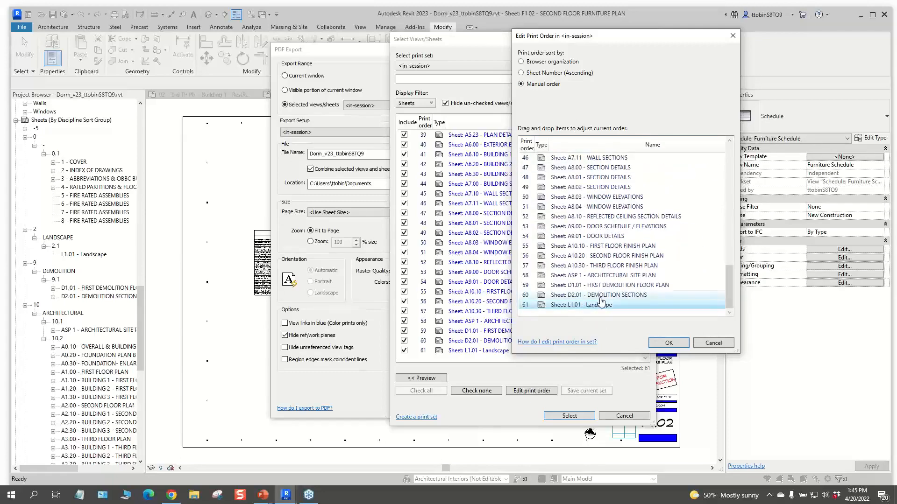
shift+click(603, 276)
drag(588, 288, 604, 236)
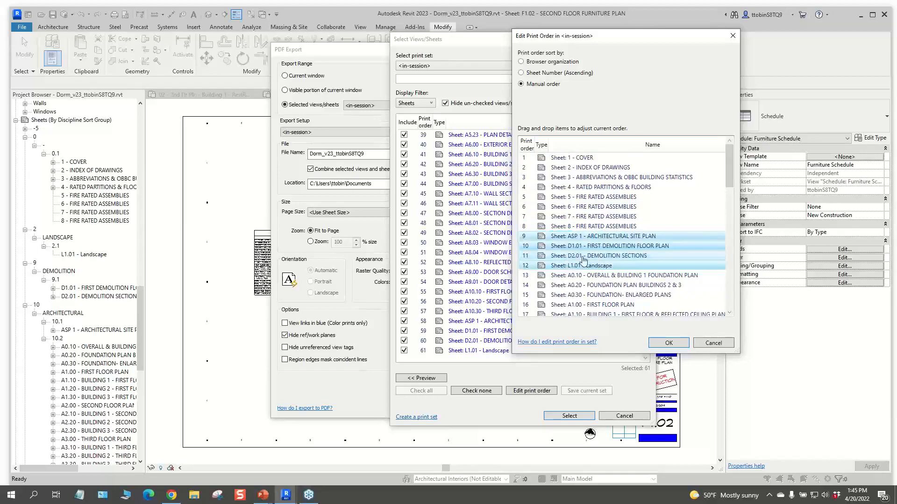
Step: Move sheet L1.01 - Landscape ahead of ASP 1 in the manual order and accept the print order
click(567, 268)
drag(565, 269, 580, 234)
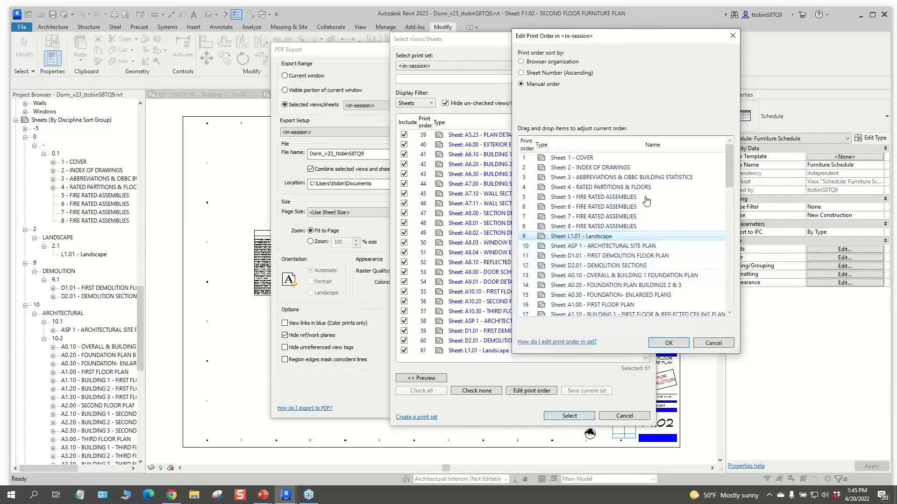
click(668, 343)
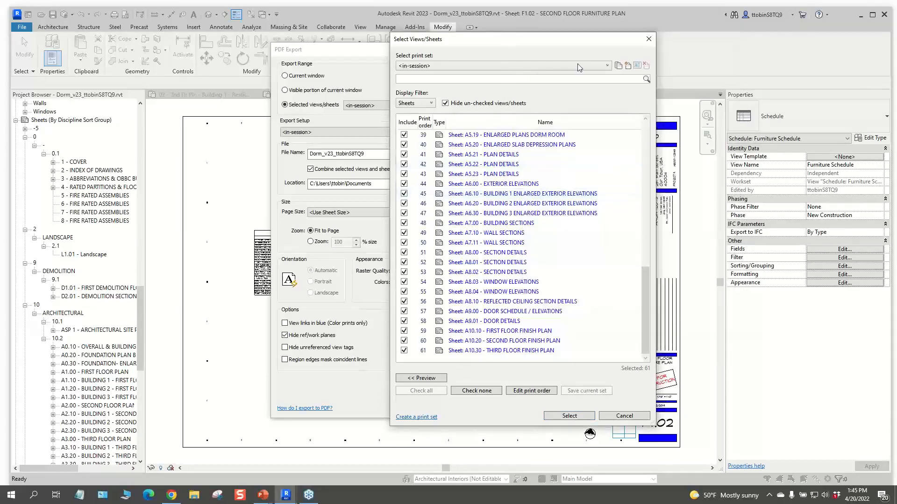
Step: Duplicate the in-session print set as Test, select it for the PDF export, and save its settings for future sessions
click(619, 66)
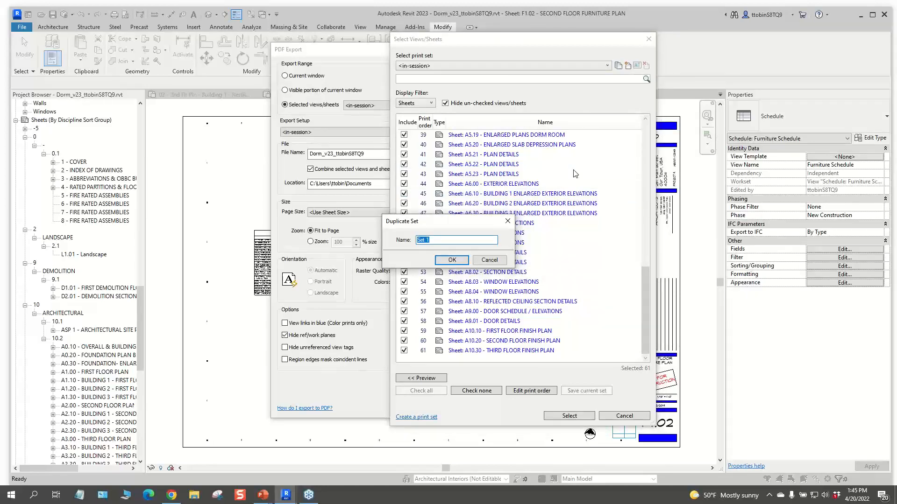
text(Test)
click(452, 260)
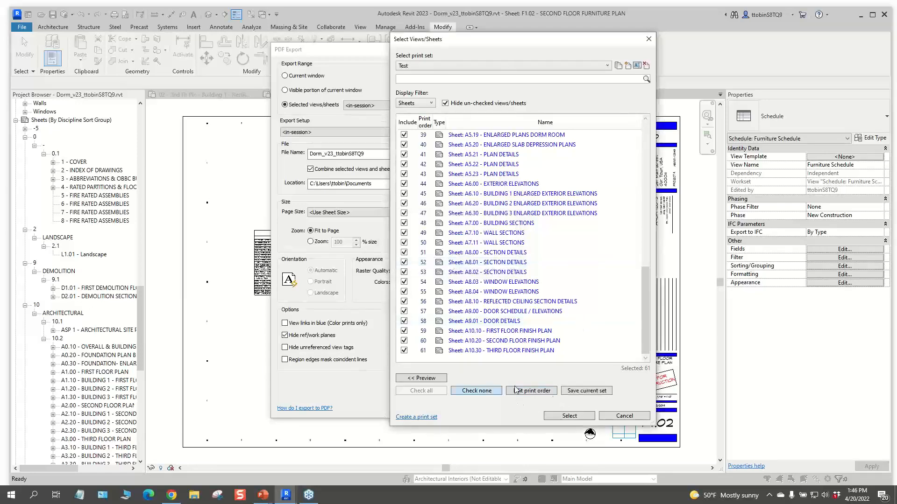
click(570, 416)
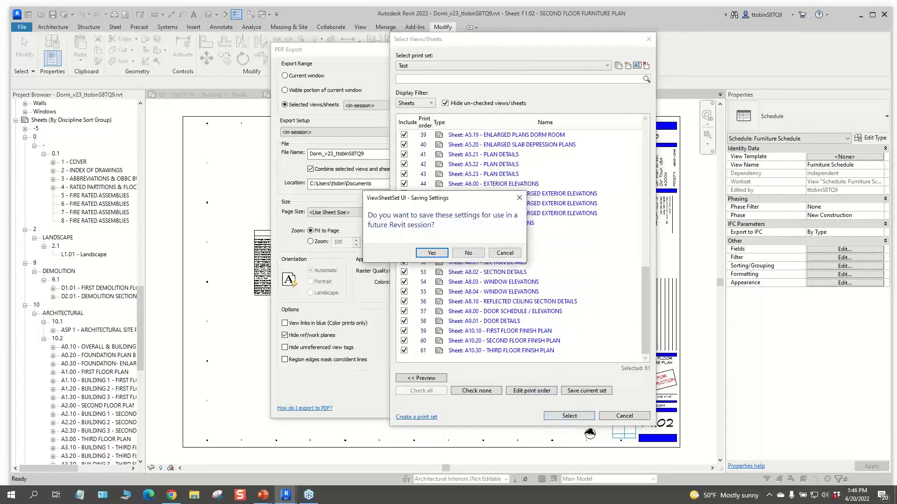
click(432, 253)
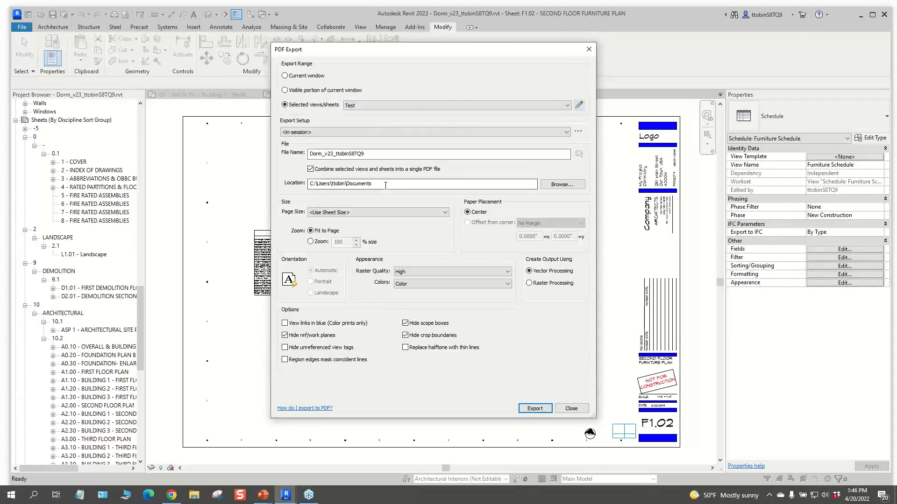
Step: Review the print sets available for the PDF export's selected views/sheets, keeping Test chosen
key(ctrl)
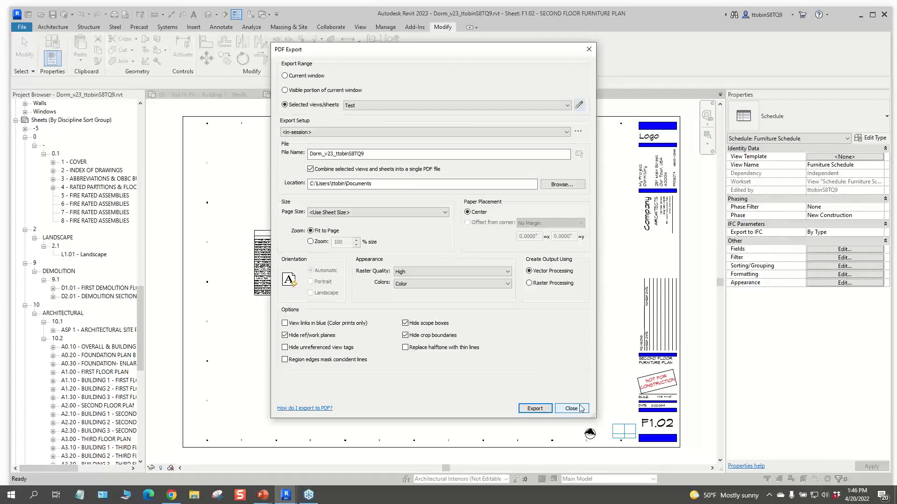
click(567, 106)
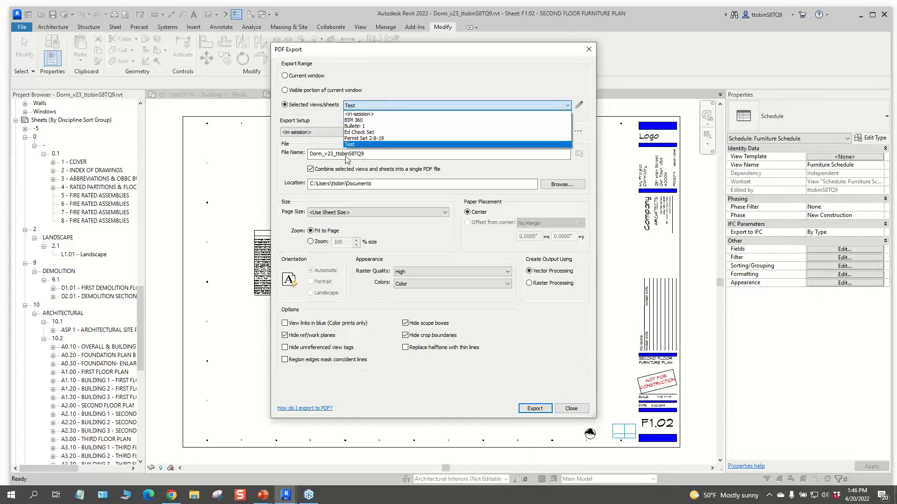
click(464, 107)
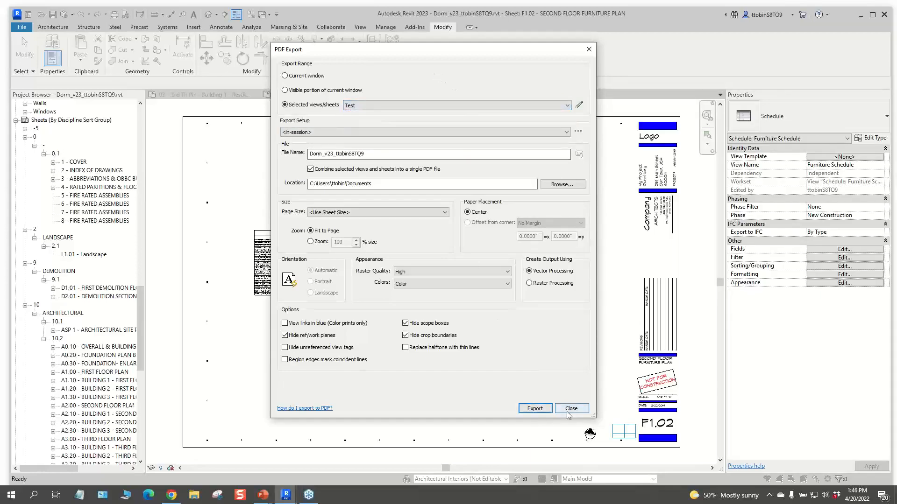
click(551, 409)
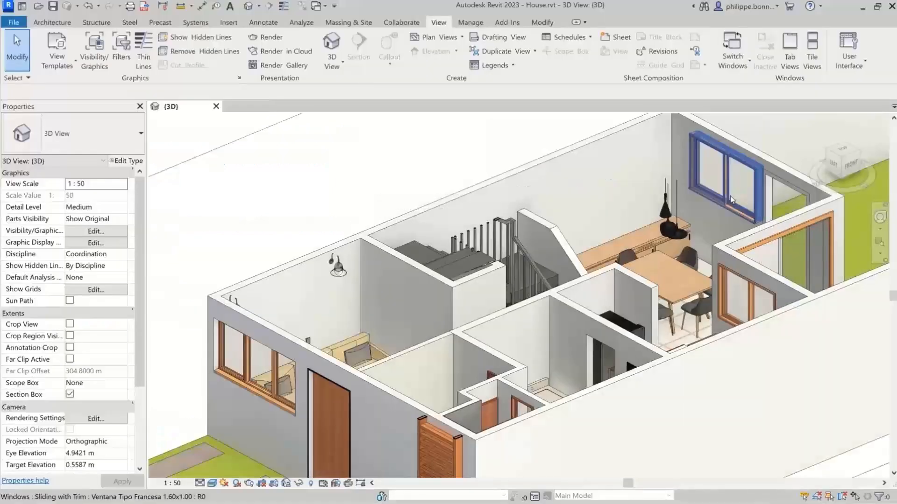
Step: Displace the two sliding windows near the dining area about 0.80 m in X in the 3D view
click(730, 195)
ctrl+click(735, 276)
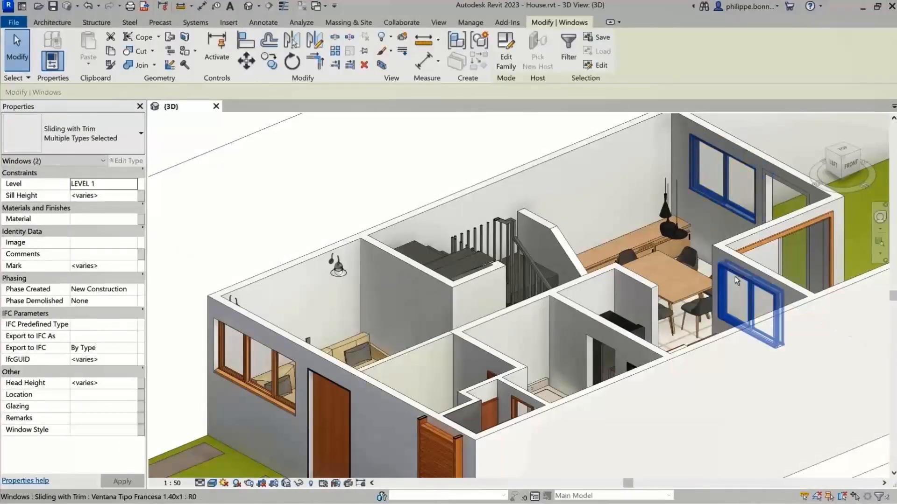
click(401, 40)
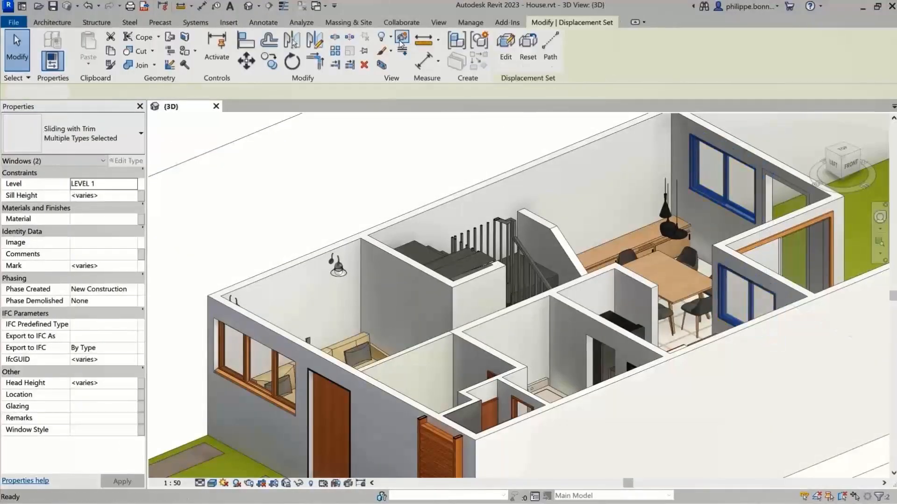
drag(758, 231, 795, 214)
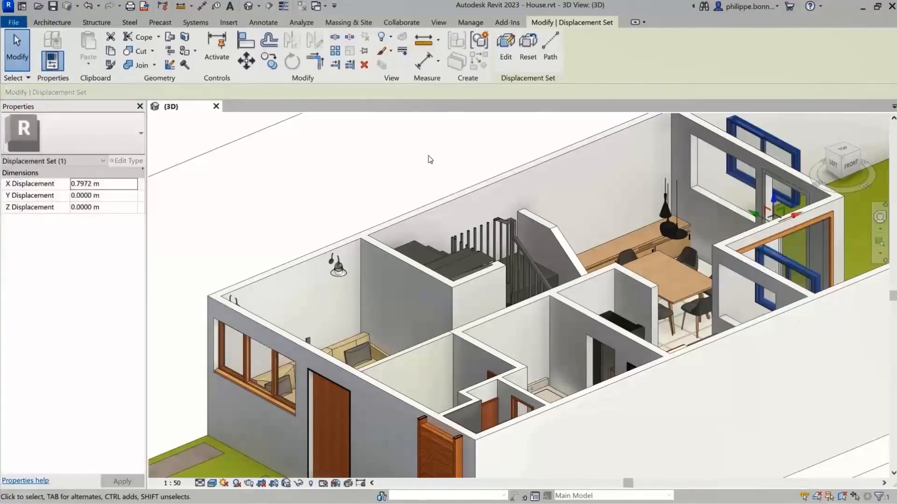
Step: Add displacement paths linking the displaced three-panel window beside the front door to its wall opening
click(430, 160)
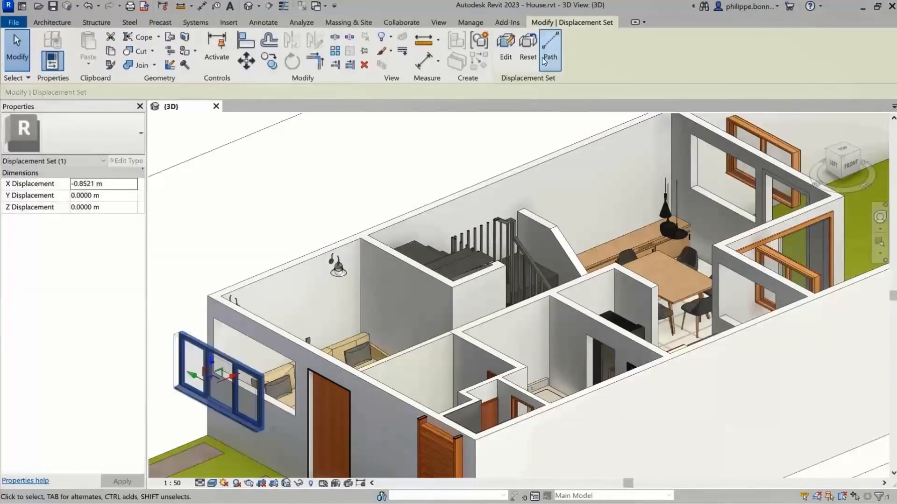
click(549, 52)
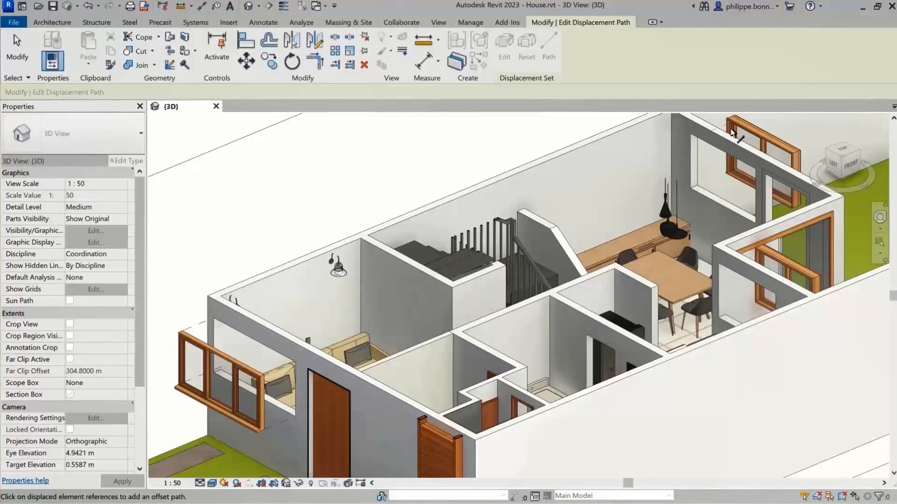
key(Escape)
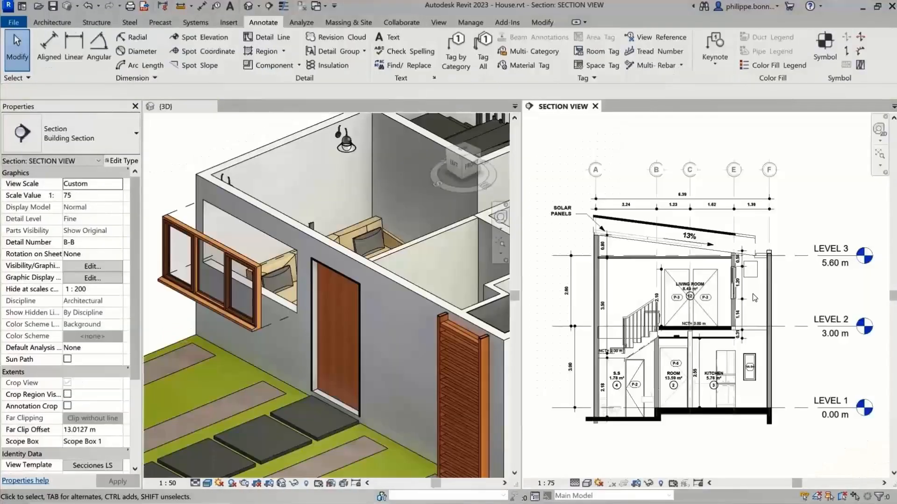
Step: Displace the Level 2 double-hung window in the section view by about -2.0 m in Y, beyond the exterior wall
scroll(753, 297, up, 5)
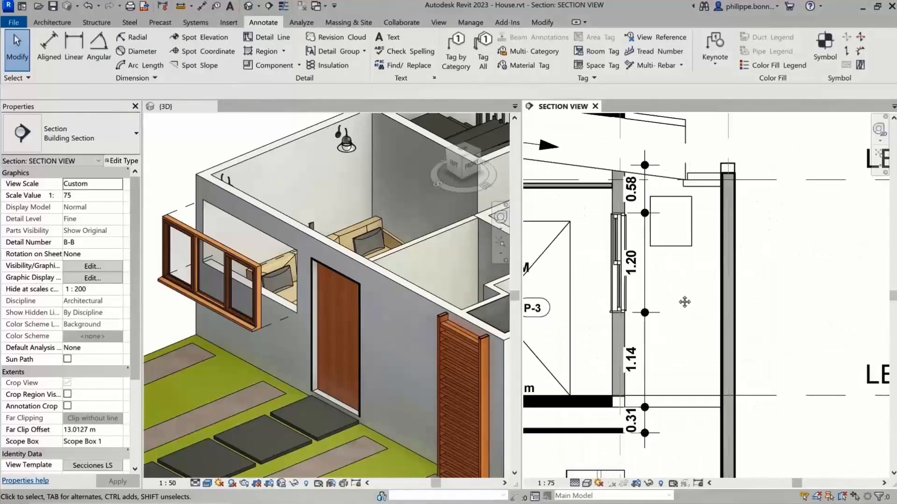
click(631, 298)
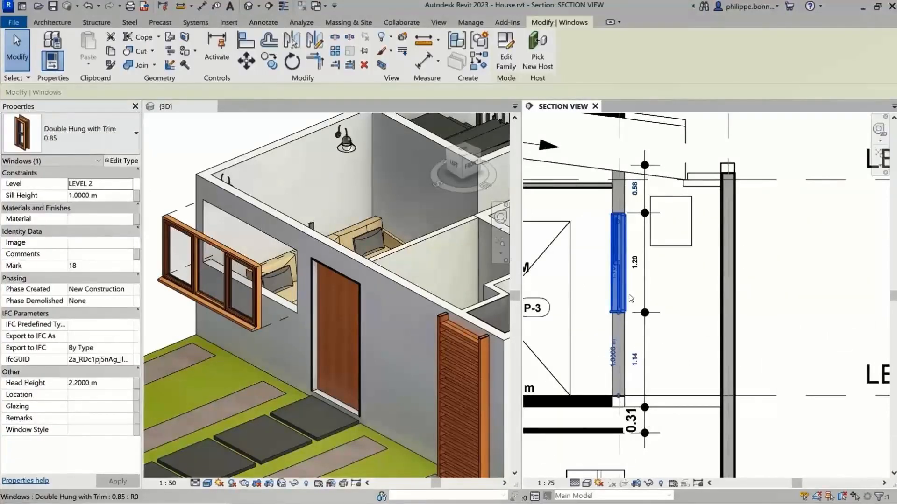
click(401, 51)
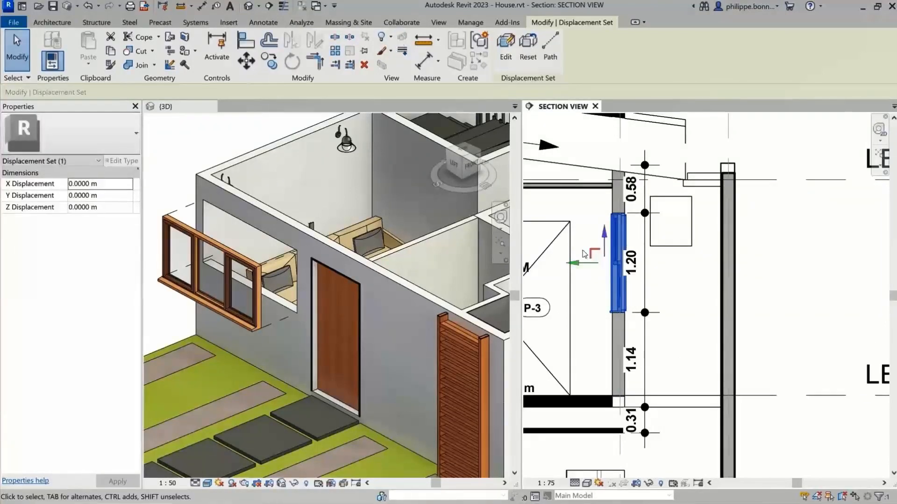
drag(587, 267, 743, 301)
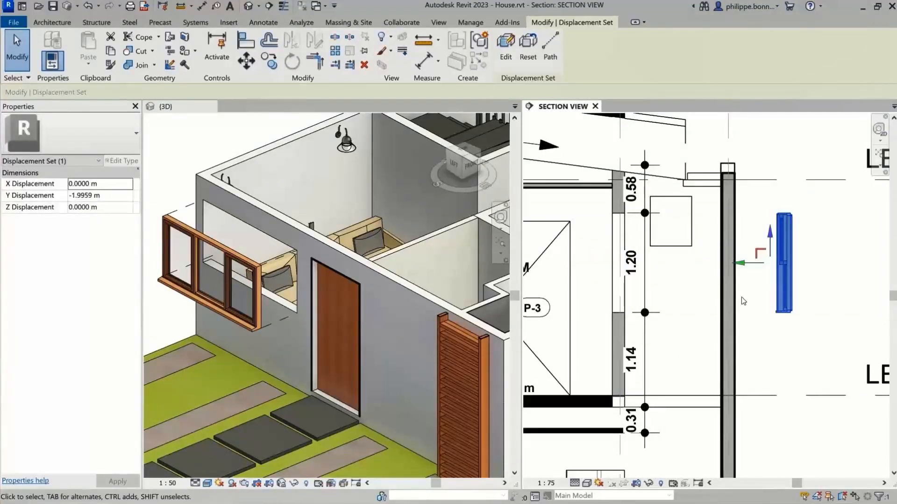
Step: Add displacement paths from the upper and lower ends of the displaced window in the section view
click(556, 59)
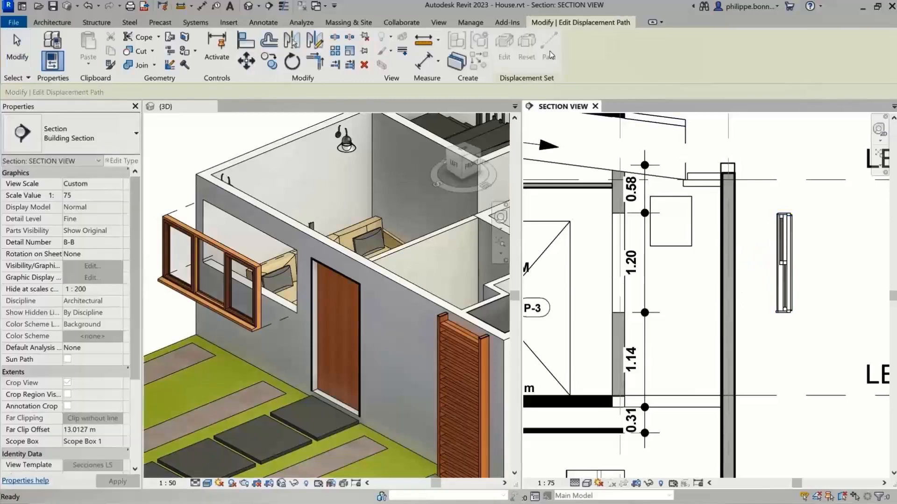
click(783, 209)
click(784, 315)
key(Escape)
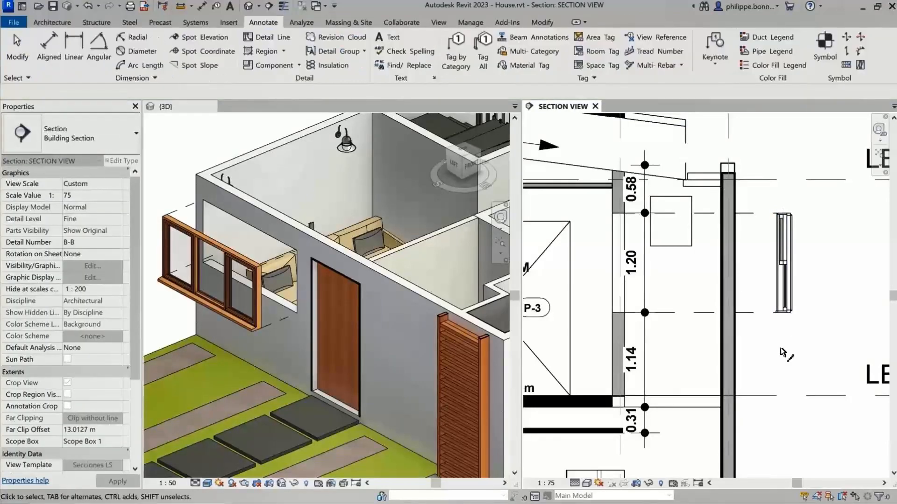
Step: Tag the displaced window by category in the section view, placing the tag beside it with an attached-end leader
click(455, 56)
click(784, 175)
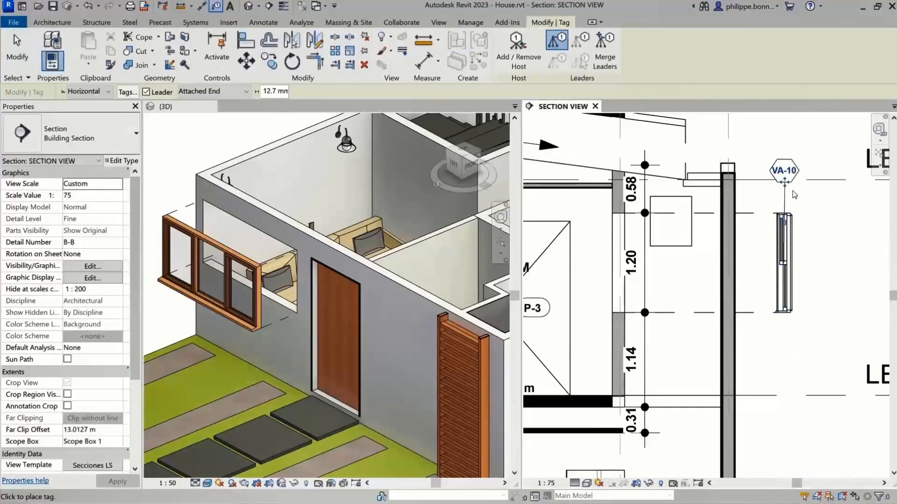
click(833, 279)
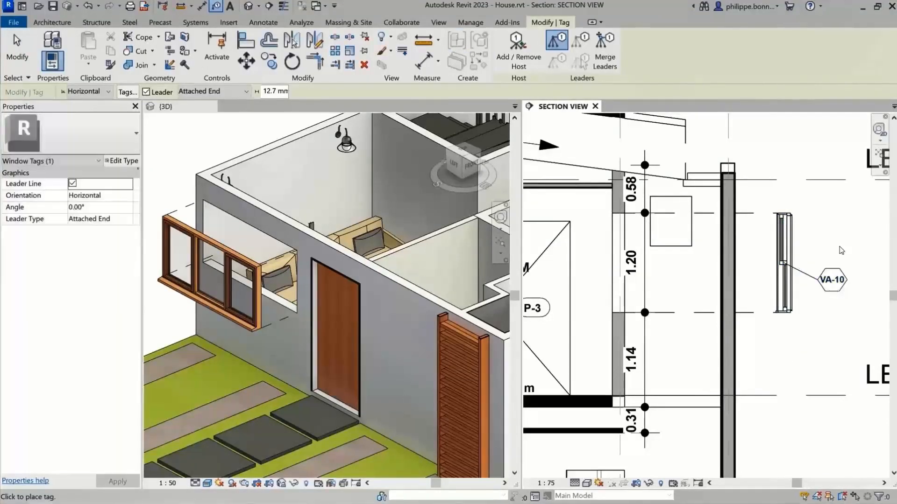
scroll(841, 251, down, 5)
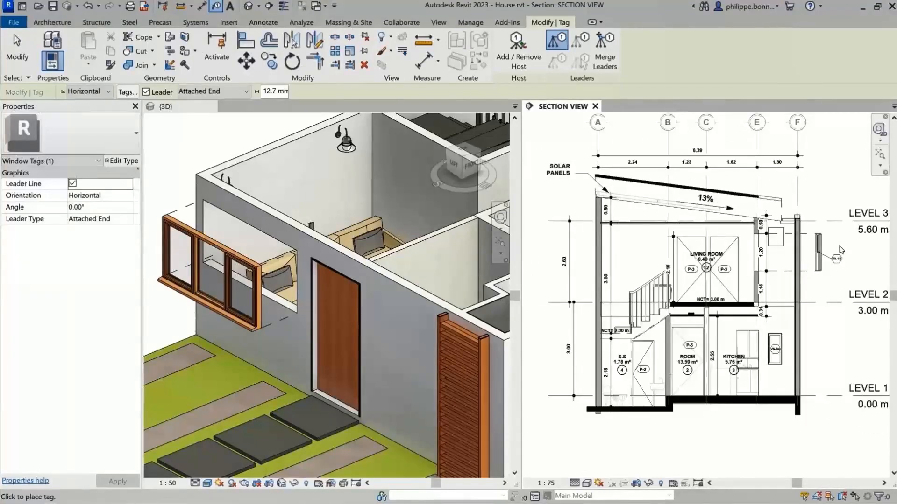
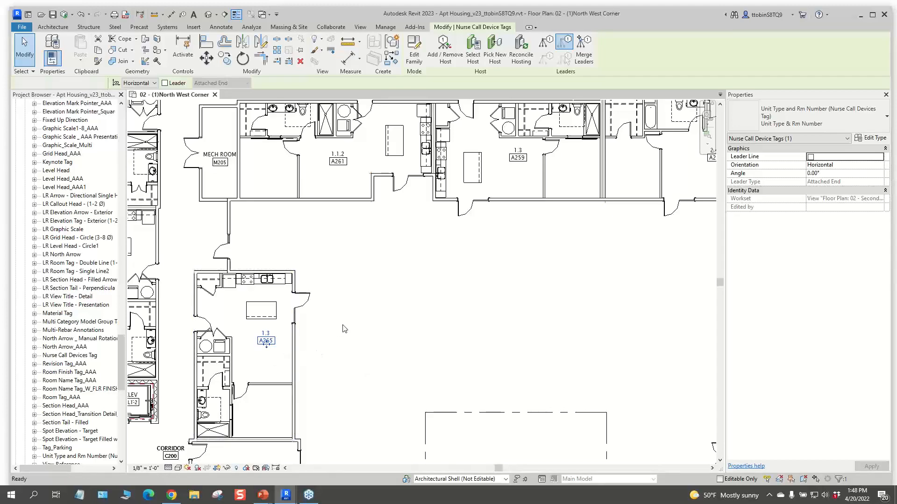
Step: Dismiss the save reminder without saving, and tag the A265 and A272 apartment model groups with Multi-Category tags that have no leader
key(Escape)
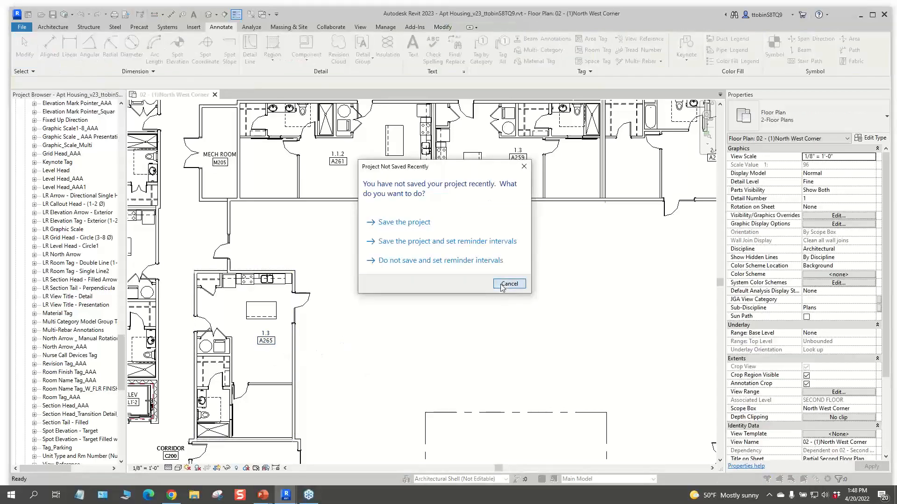
click(508, 284)
scroll(444, 322, down, 1)
middle_drag(444, 323, 385, 316)
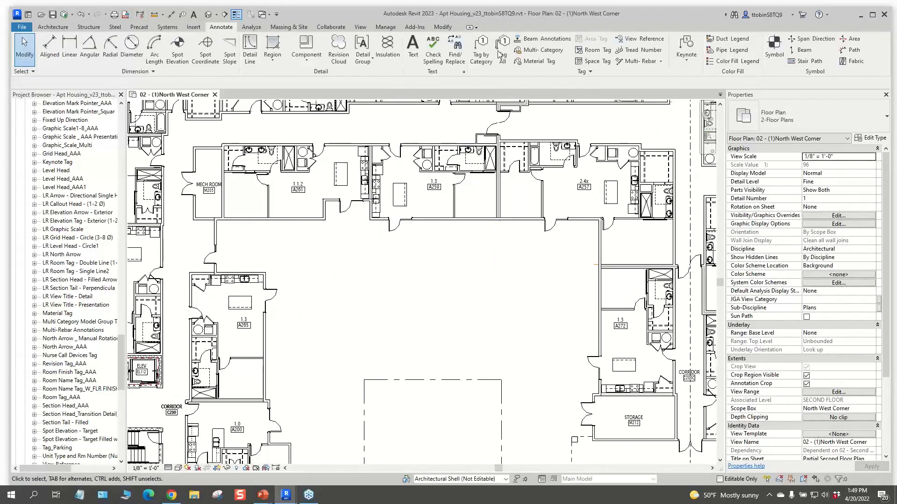
click(536, 54)
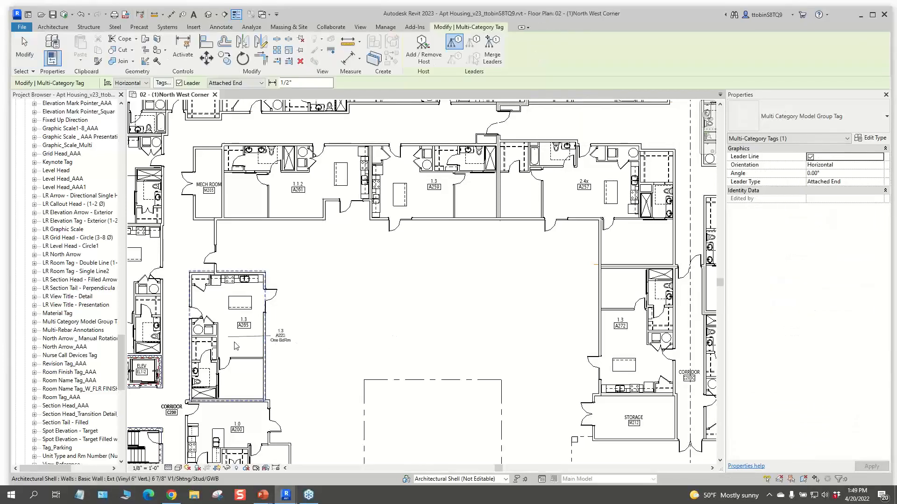
click(178, 83)
click(230, 330)
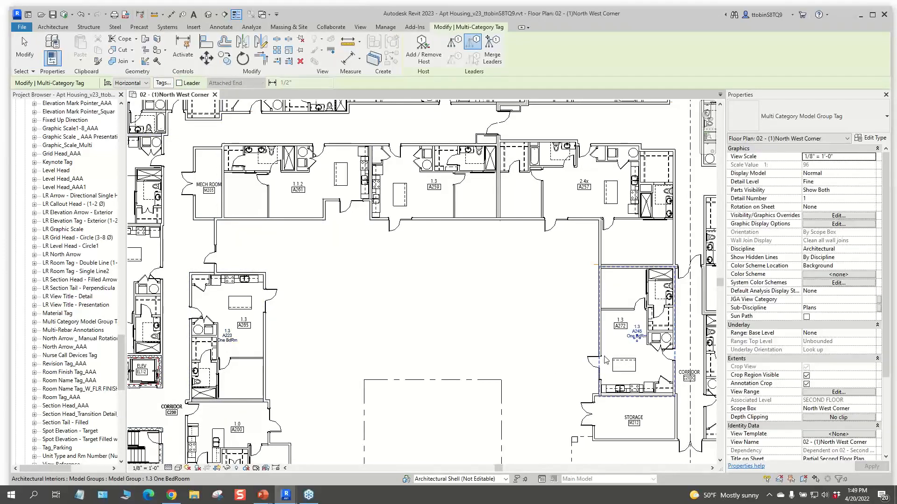
click(636, 340)
key(Escape)
key(Escape)
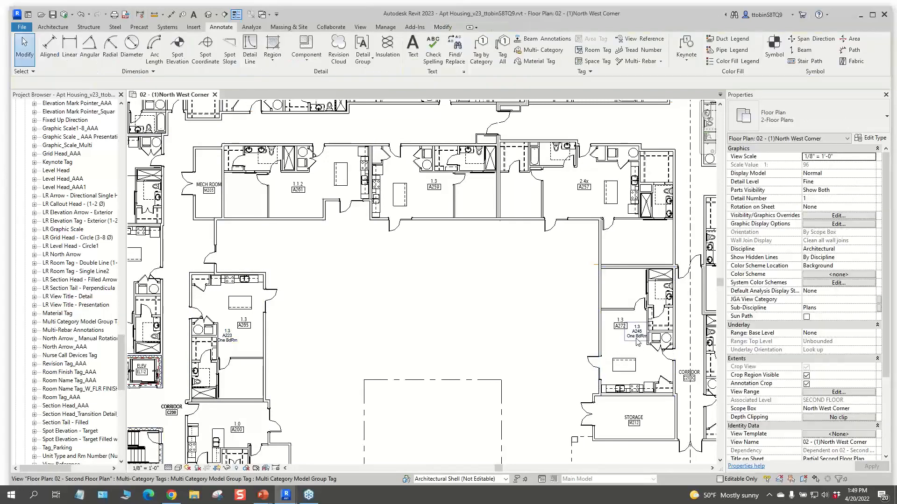
Step: Move the model group tag in apartment A272 above its room tag, and the one in apartment A265 below its room tag
click(636, 339)
drag(637, 339, 623, 301)
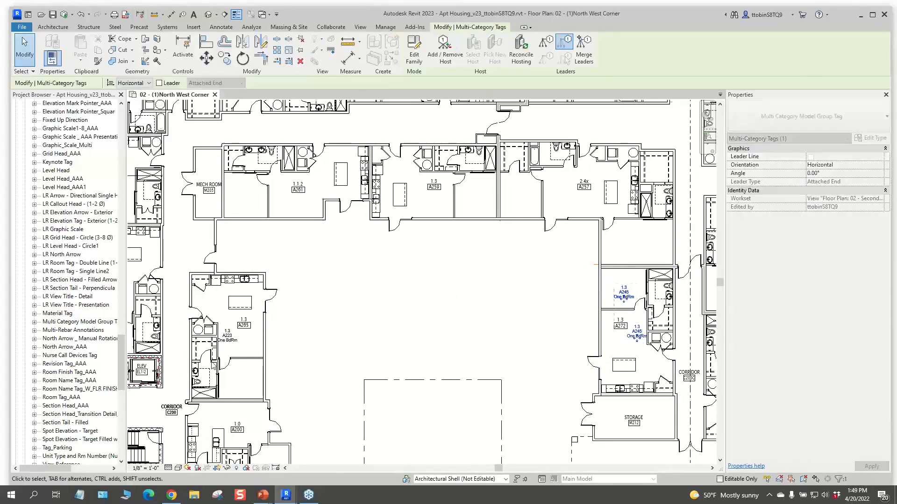
click(227, 339)
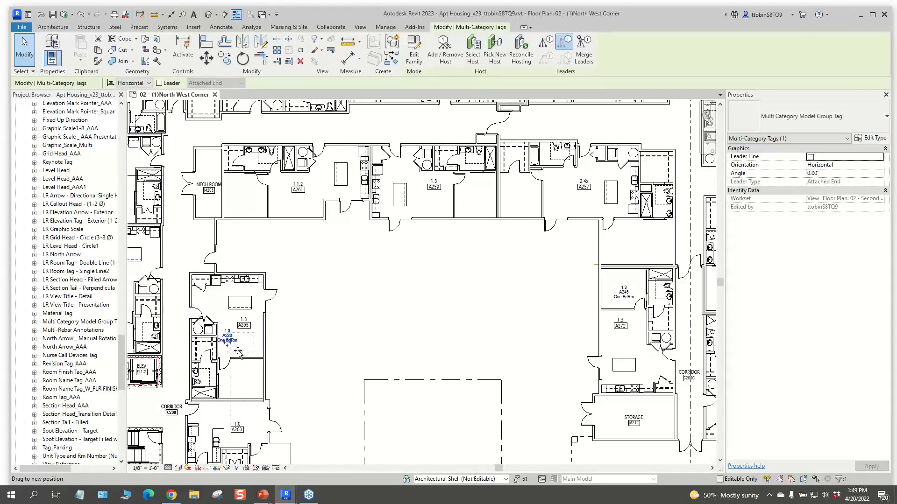
drag(238, 354, 252, 362)
Step: Examine the instance Mark and the type properties of the 1.3 One BedRoom model group around apartment A265
scroll(261, 365, up, 2)
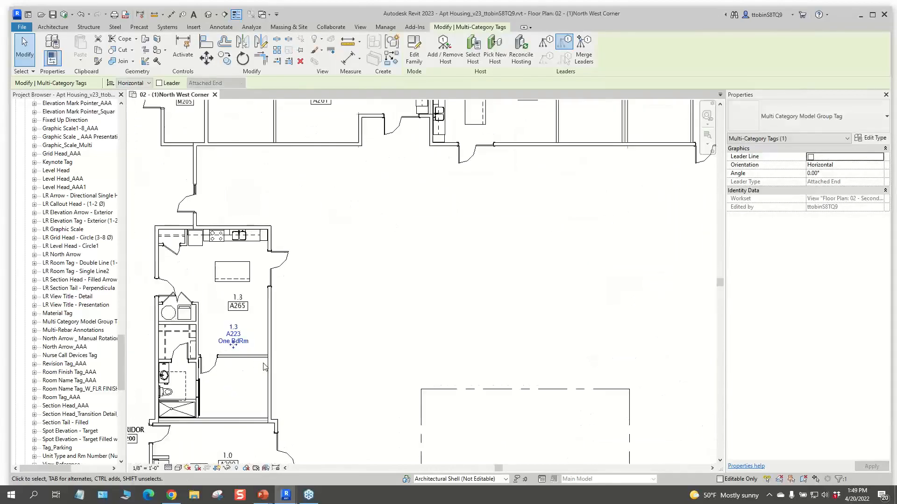
scroll(264, 367, down, 4)
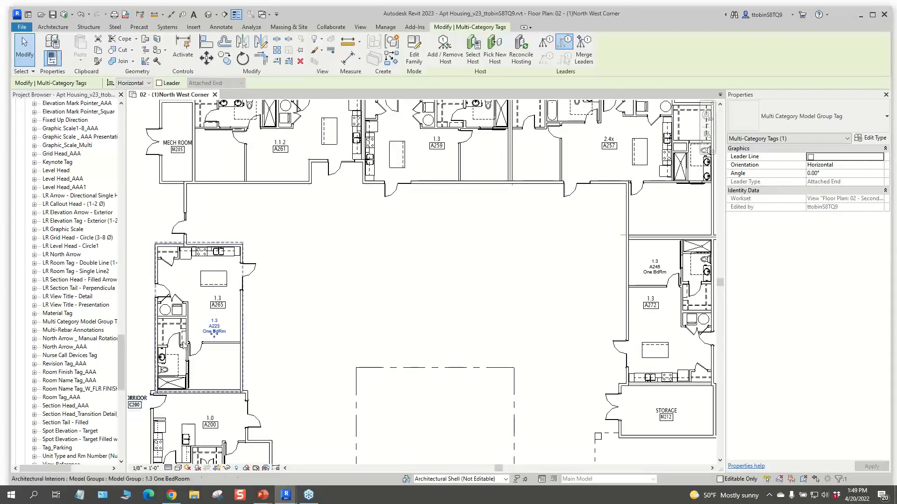
click(243, 315)
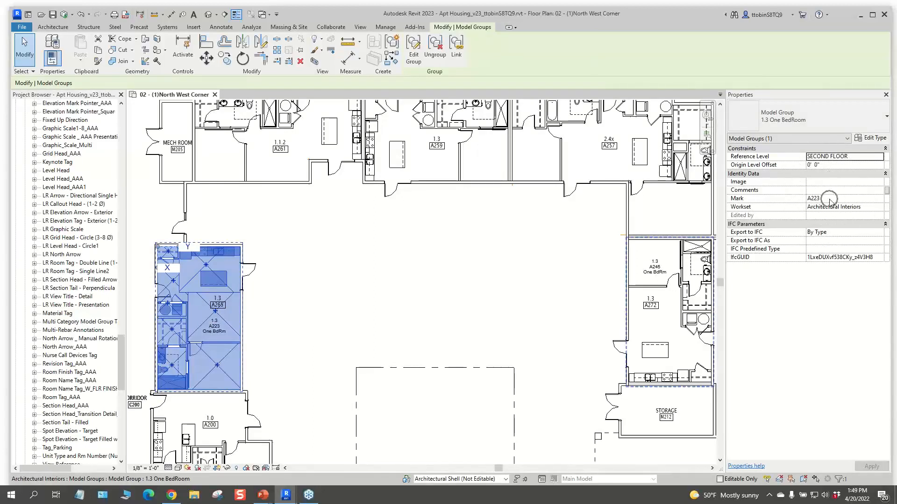
click(872, 139)
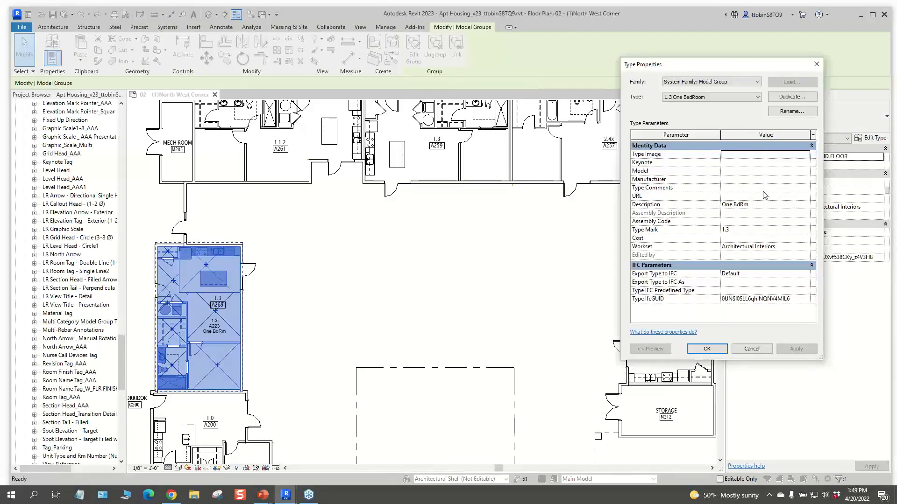
click(816, 65)
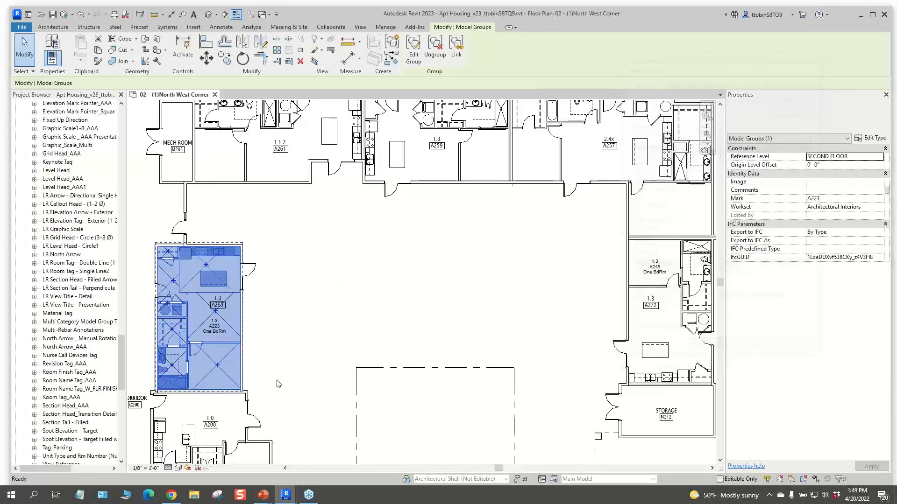
click(281, 306)
Step: Set the model group's Type Mark to 1.01 through the tag in apartment A265, accepting the type parameter change
click(216, 332)
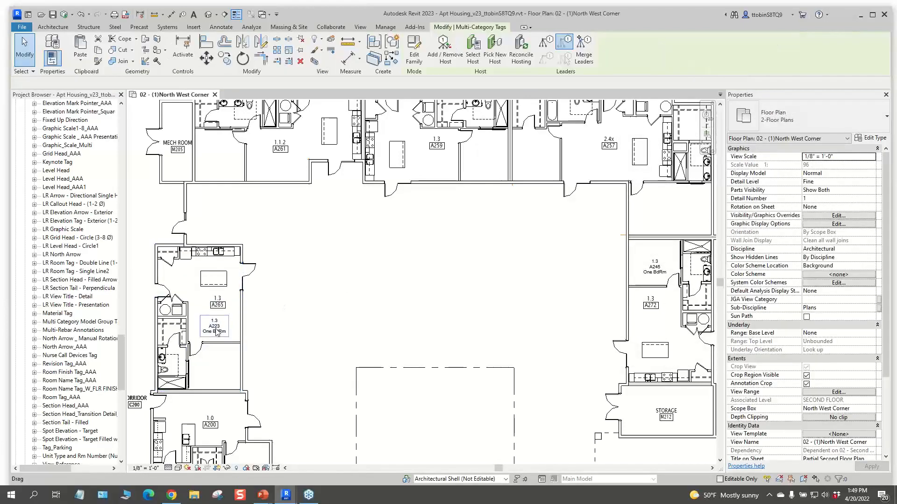
click(217, 330)
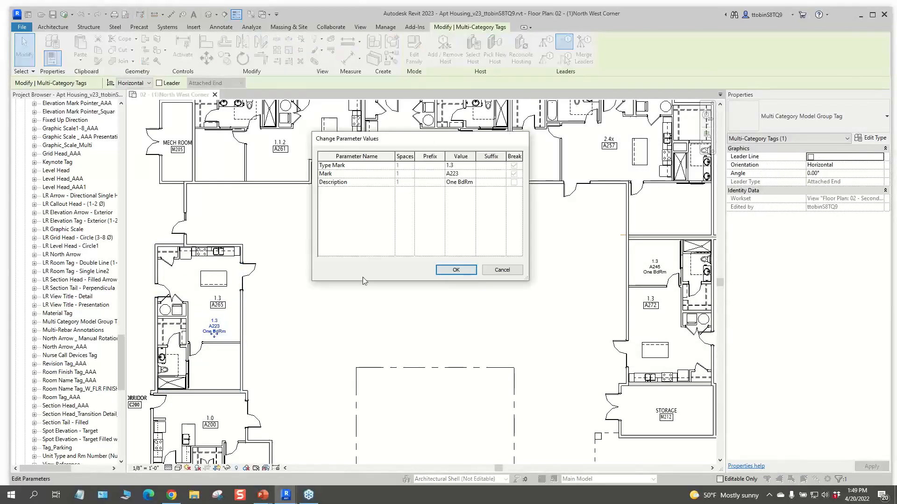
click(457, 166)
click(457, 271)
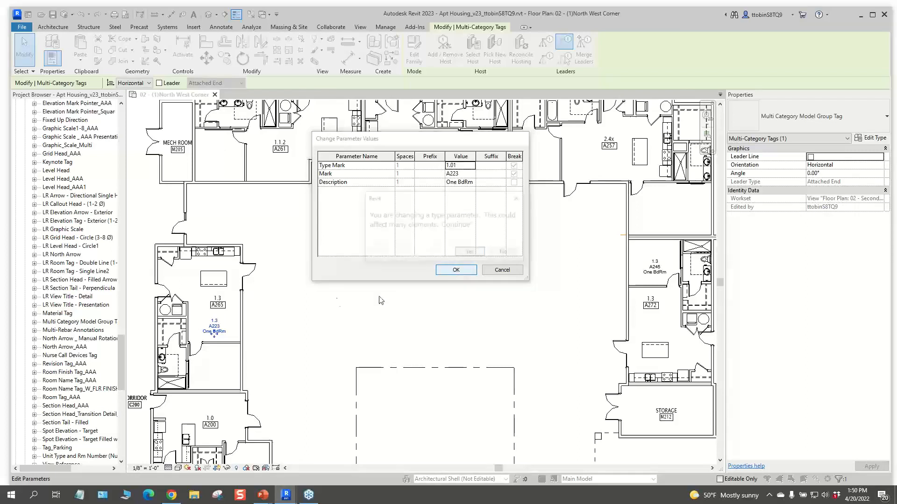
click(468, 253)
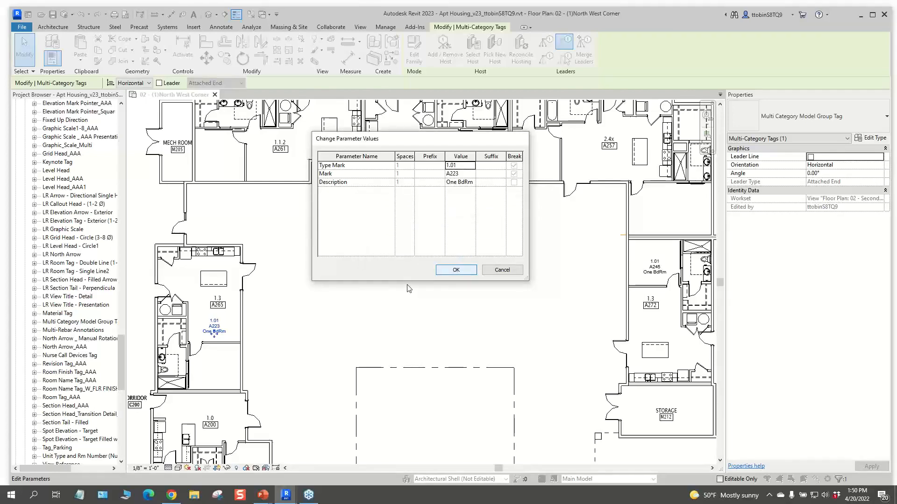
click(456, 270)
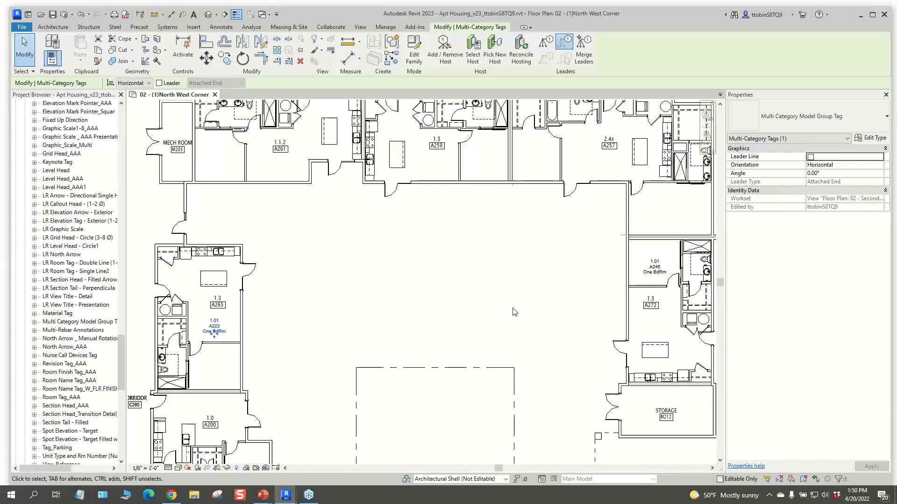
key(Escape)
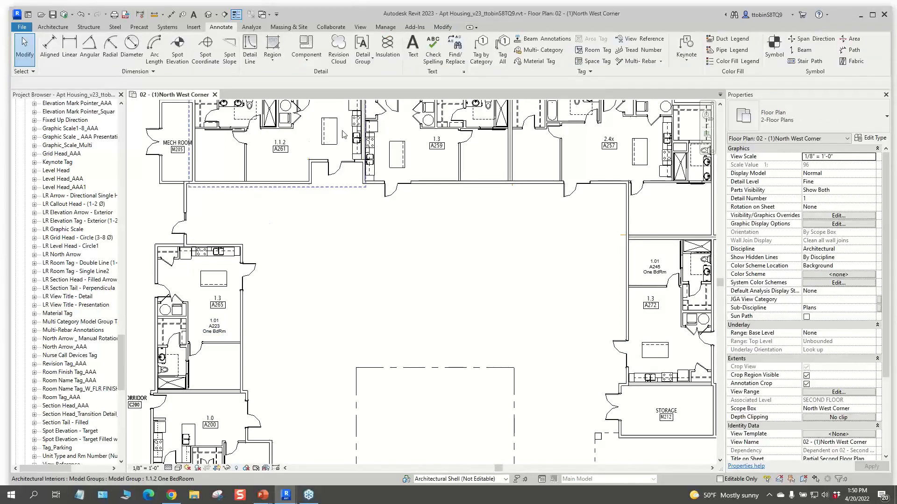
Step: Cancel tagging all untagged elements, and place a Multi-Category tag without a leader on the linked kitchen in apartment A265
click(502, 49)
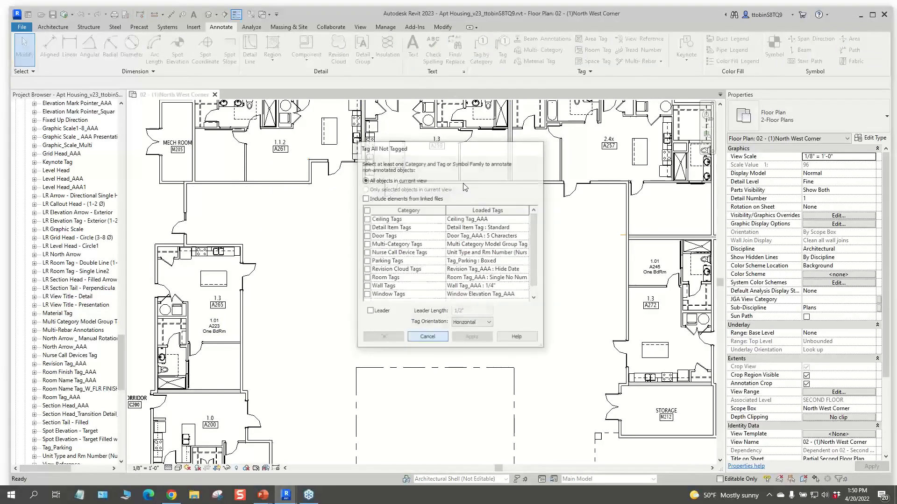
click(427, 337)
click(541, 50)
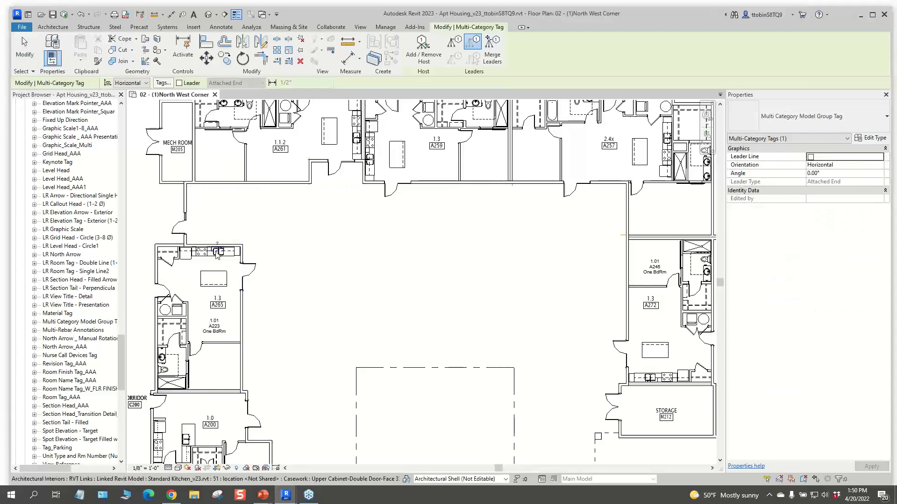
key(Tab)
click(216, 252)
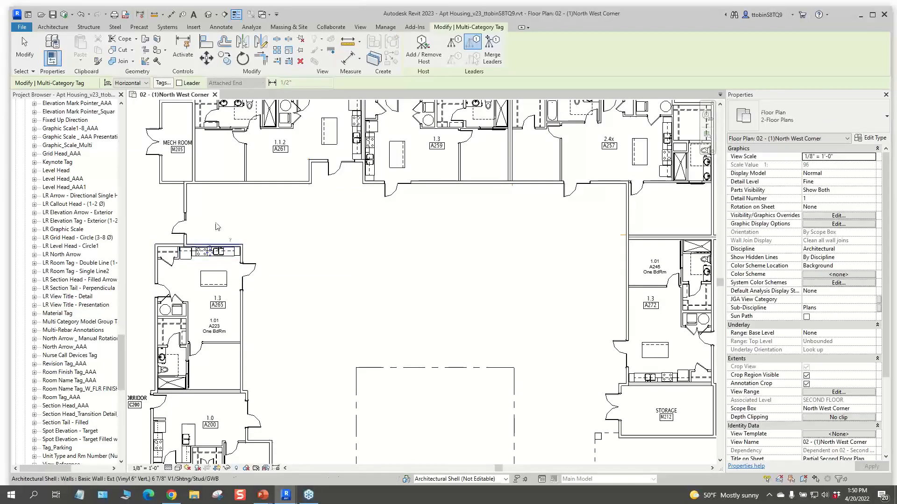
Step: Turn on the attached-end leader for Multi-Category tags and try to target the whole linked kitchen in apartment A265
click(179, 83)
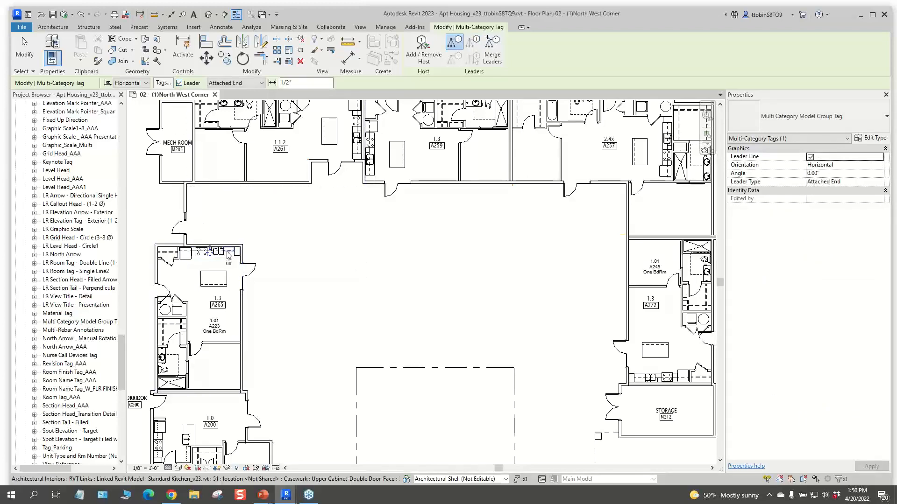
key(Tab)
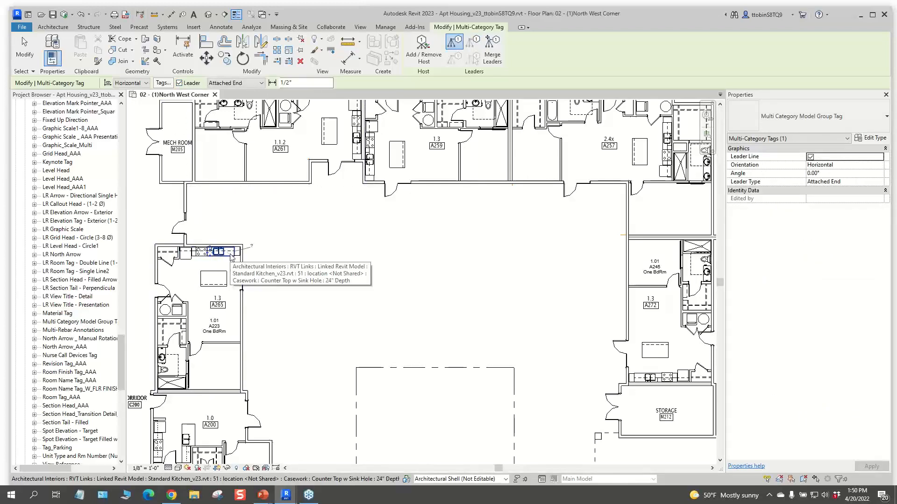
key(Tab)
key(Tab)
key(Tab)
key(Tab)
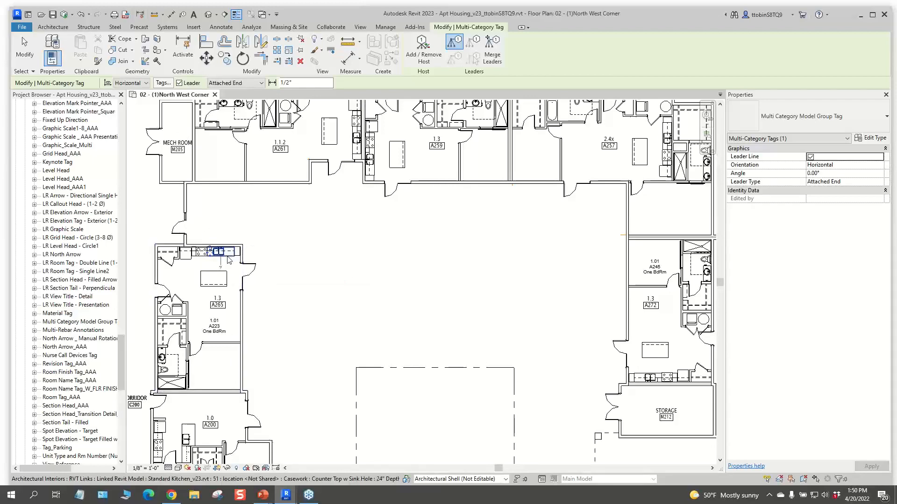
key(Escape)
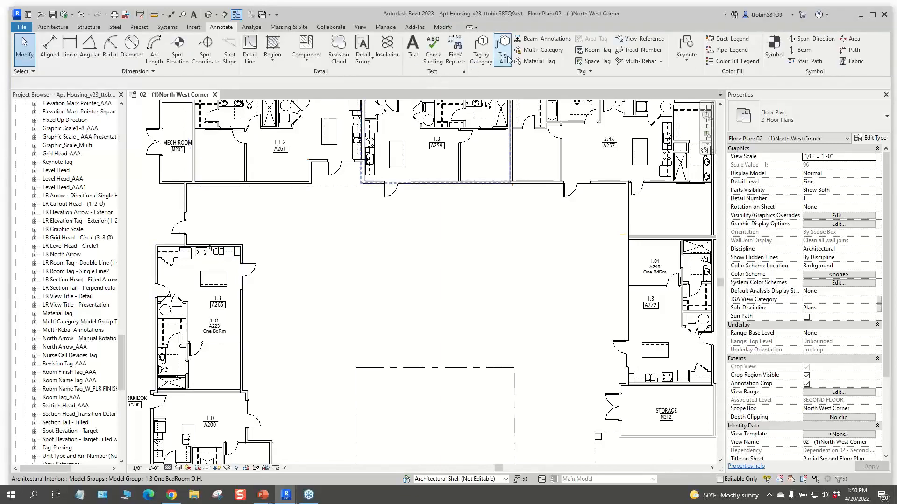
Step: Tag the linked kitchen in apartment A265 with a leadered Multi-Category tag, and move the tag outside the unit's upper corner
click(542, 50)
click(256, 262)
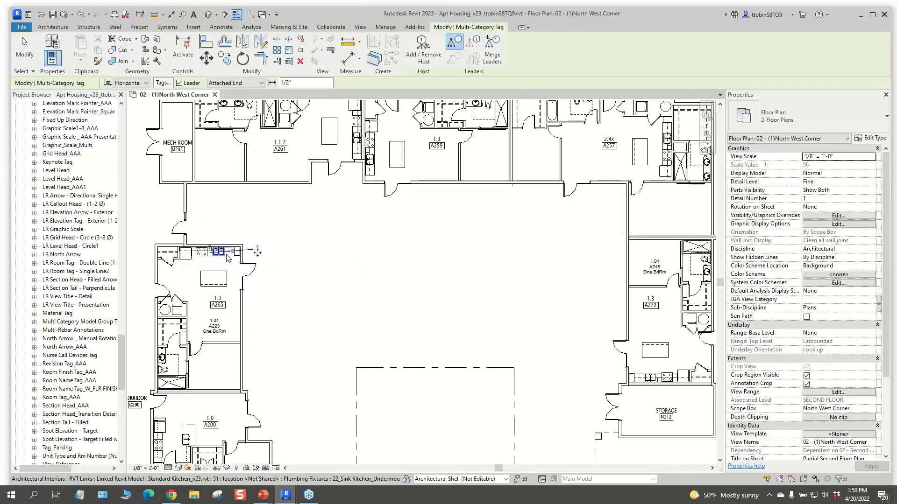
scroll(240, 256, up, 2)
scroll(247, 249, up, 1)
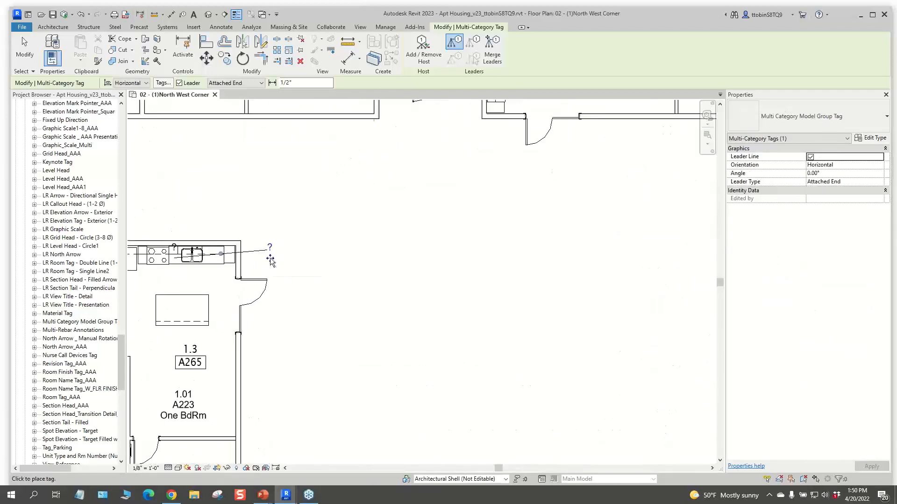
drag(269, 257, 278, 225)
key(Escape)
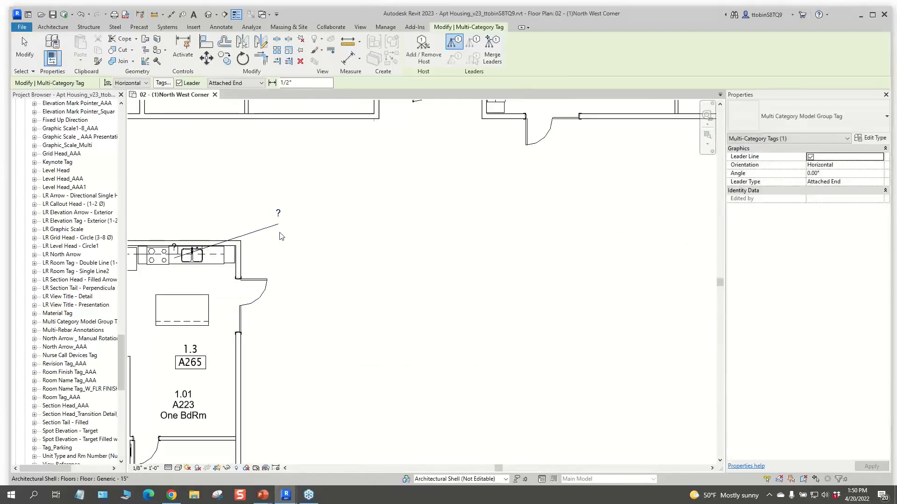
Step: Examine the instance and type properties of the linked Standard Kitchen_v23.rvt model
click(210, 268)
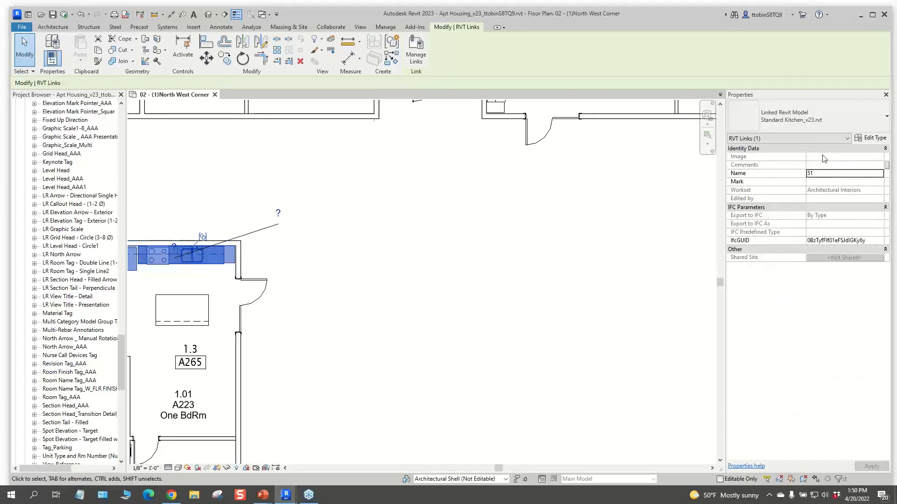
click(873, 138)
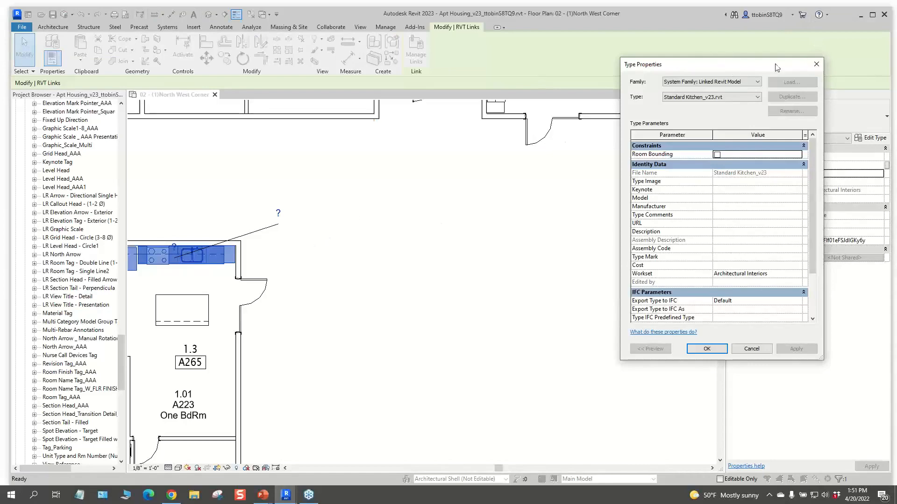
key(Escape)
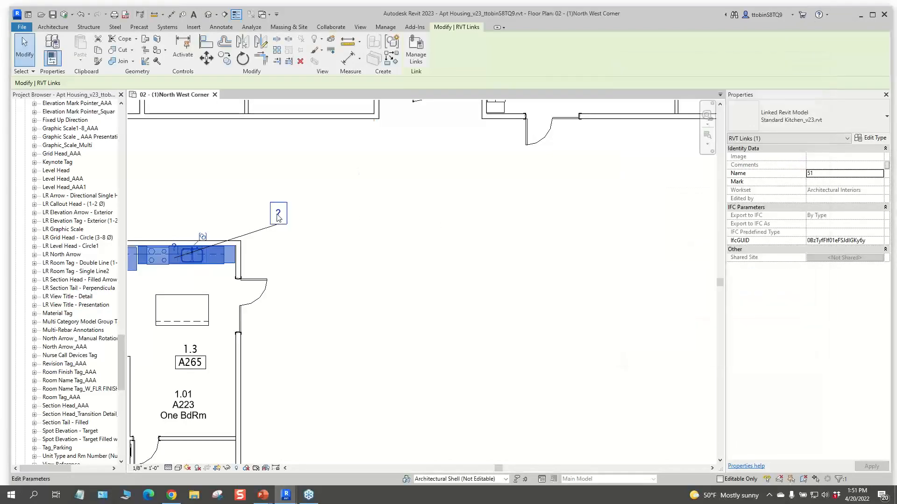
Step: Set the linked kitchen's Type Mark to SK and Description to Standard Kitchen through its leadered tag, accepting the type parameter change
click(278, 215)
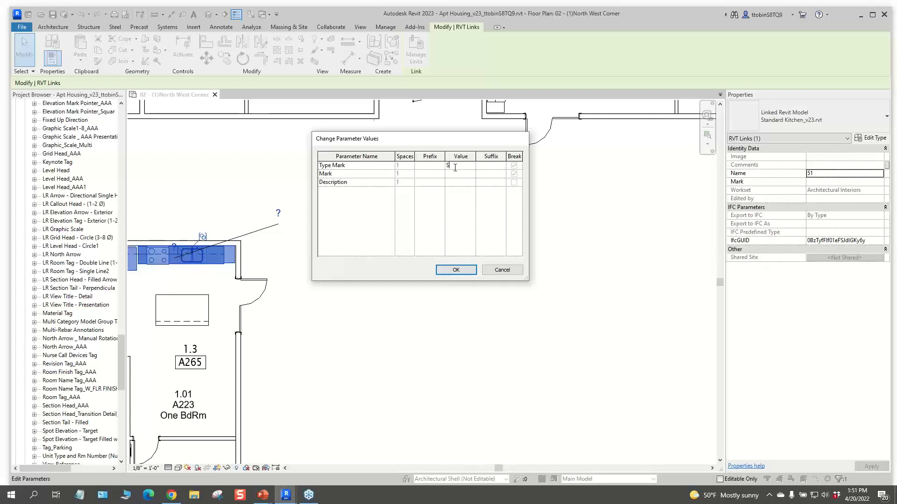
click(451, 184)
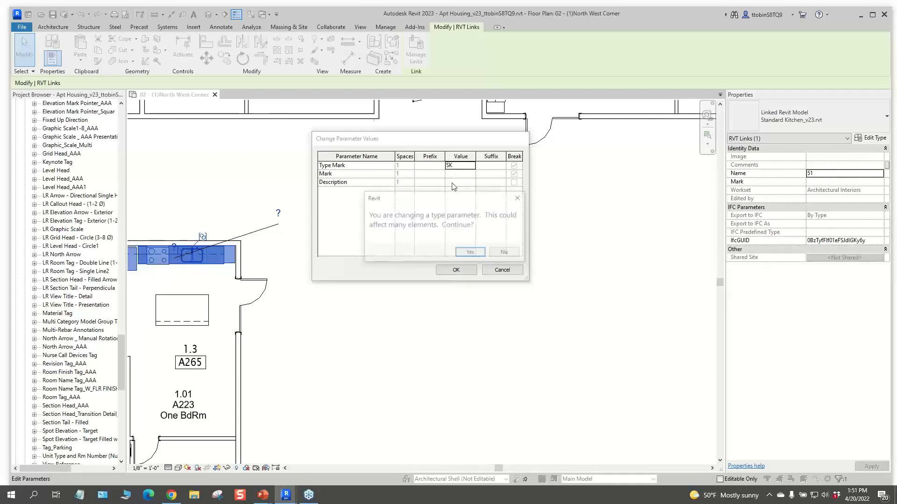
click(471, 252)
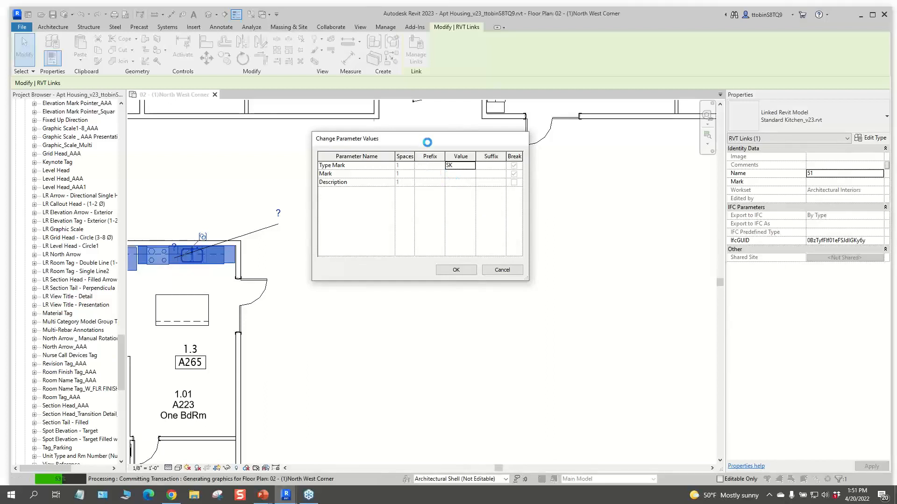
click(451, 183)
text(Stand)
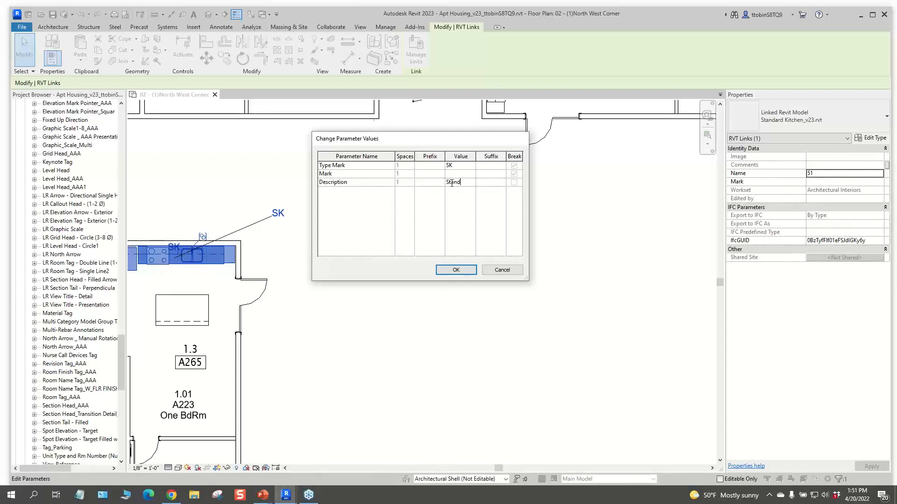
text(ard Kitchen)
click(455, 270)
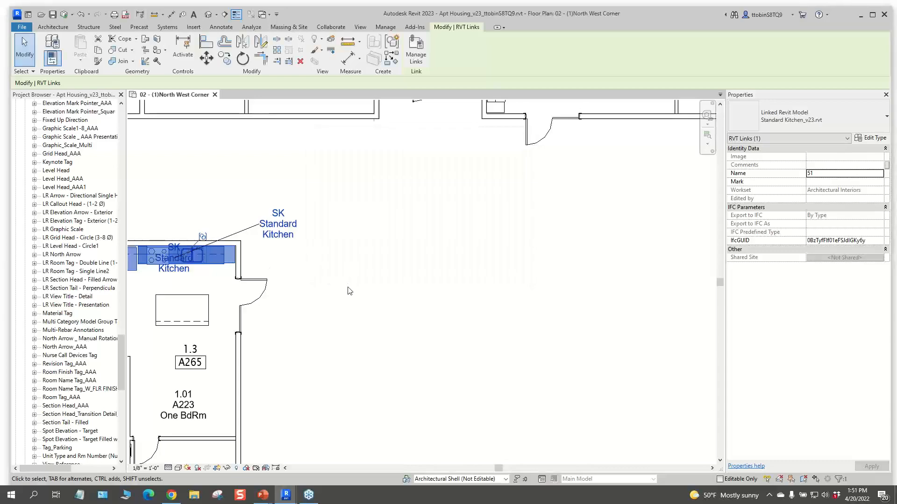
scroll(384, 287, down, 2)
key(Escape)
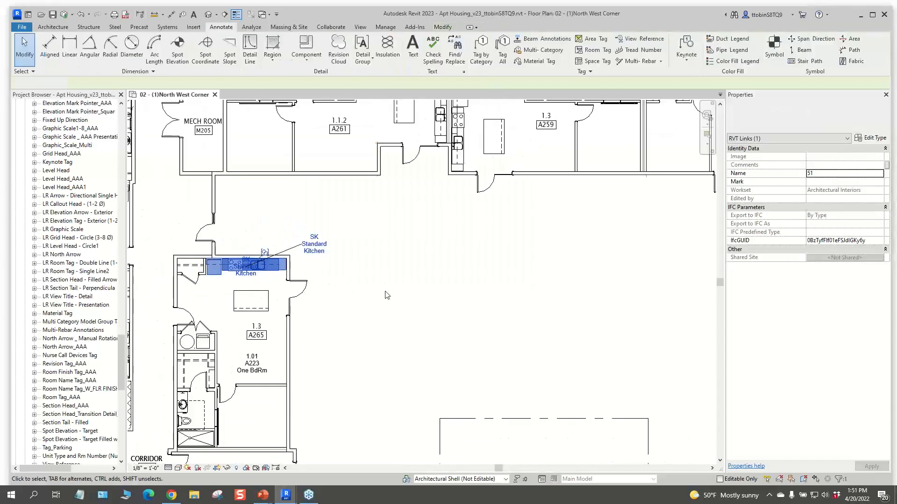